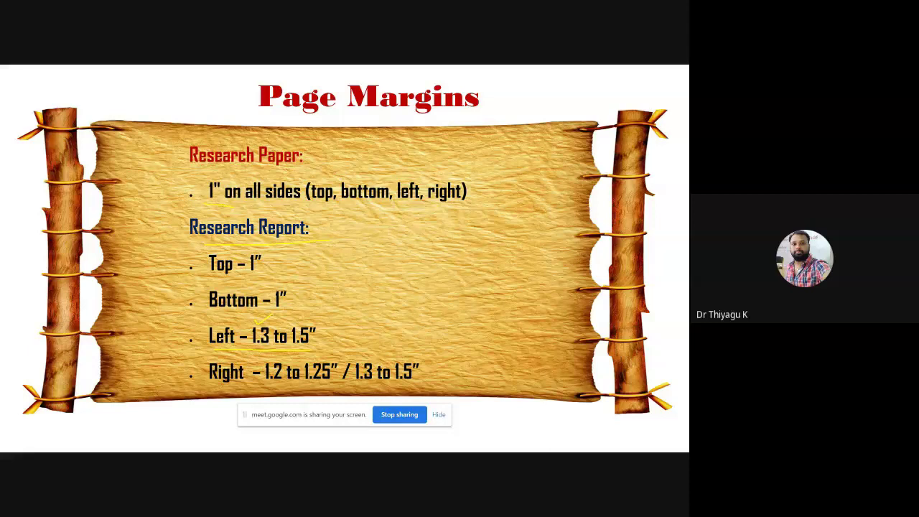
- Circle the 1.5" left margin and underline the right margin values in ink on the Page Margins slide, and advance to the Font slide
left_click_drag(316, 316, 287, 346)
left_click_drag(290, 387, 410, 385)
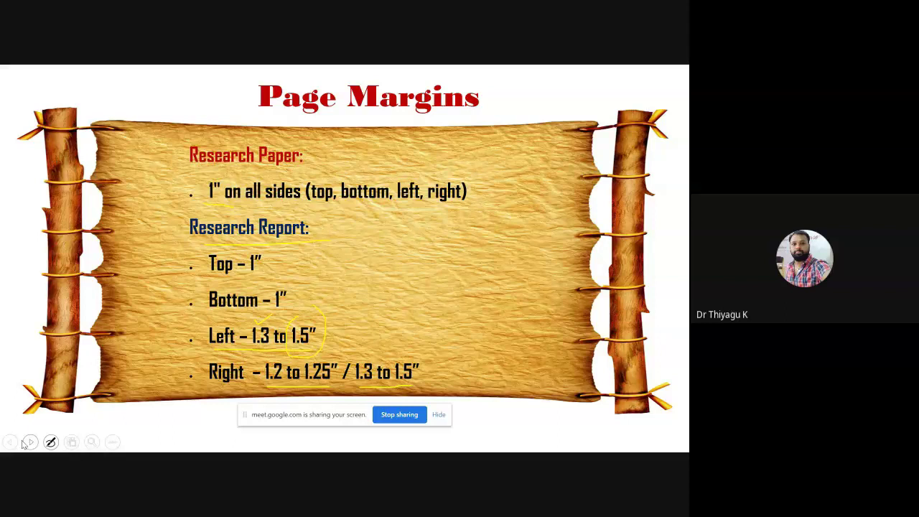
left_click(23, 442)
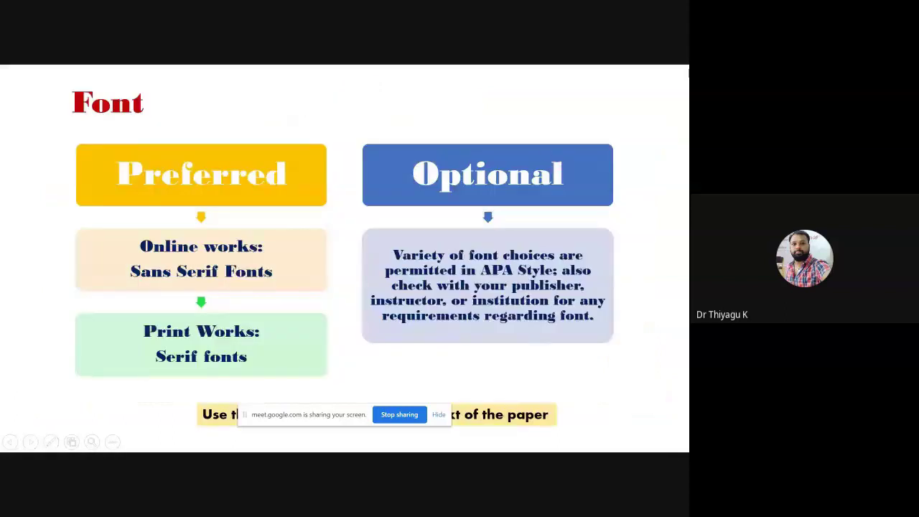
- End the slide show and discard the ink annotations
right_click(544, 121)
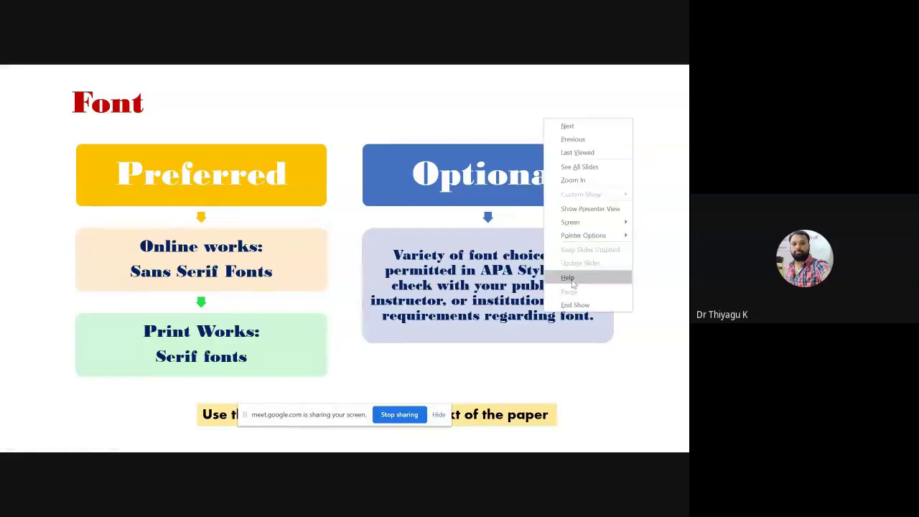
left_click(571, 305)
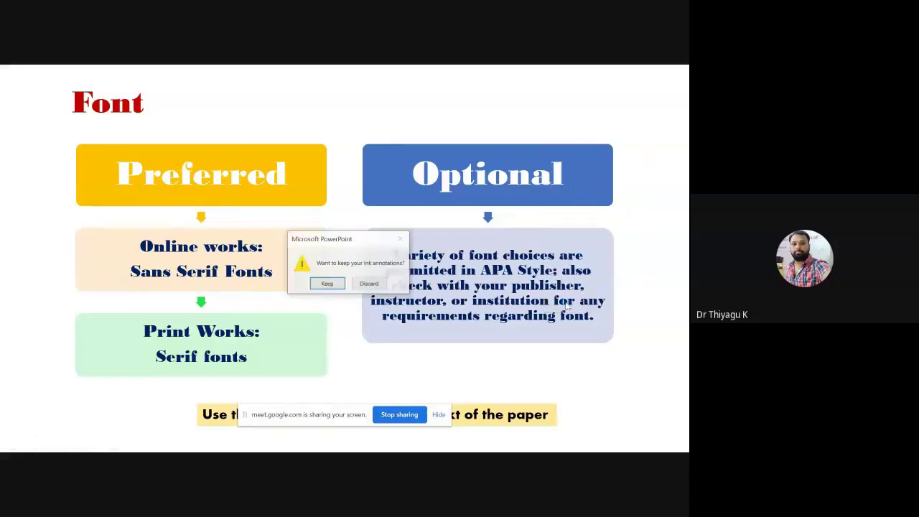
left_click(368, 284)
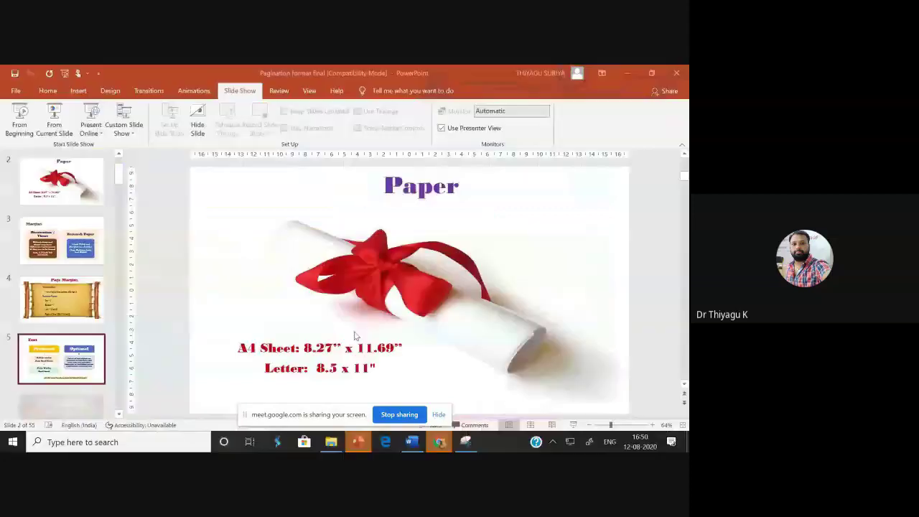
- Switch to Word and create a new blank document
left_click(412, 442)
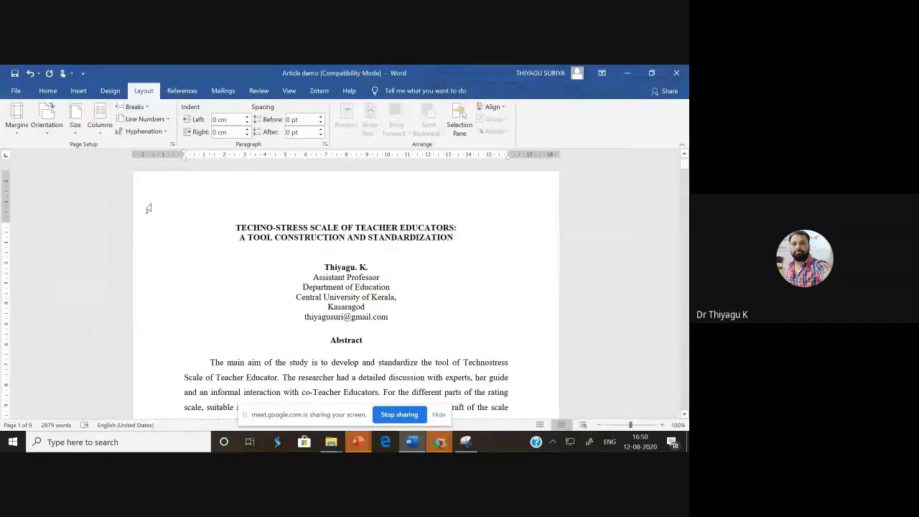
left_click(44, 91)
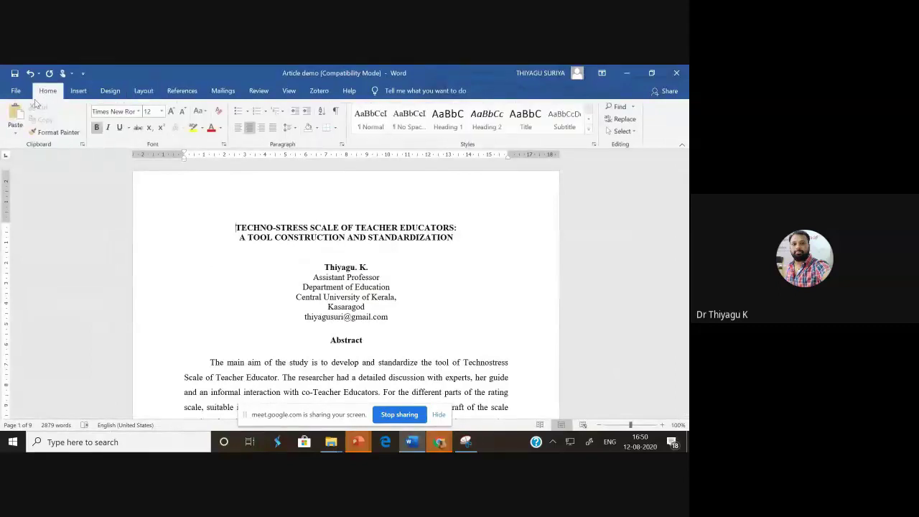
left_click(15, 93)
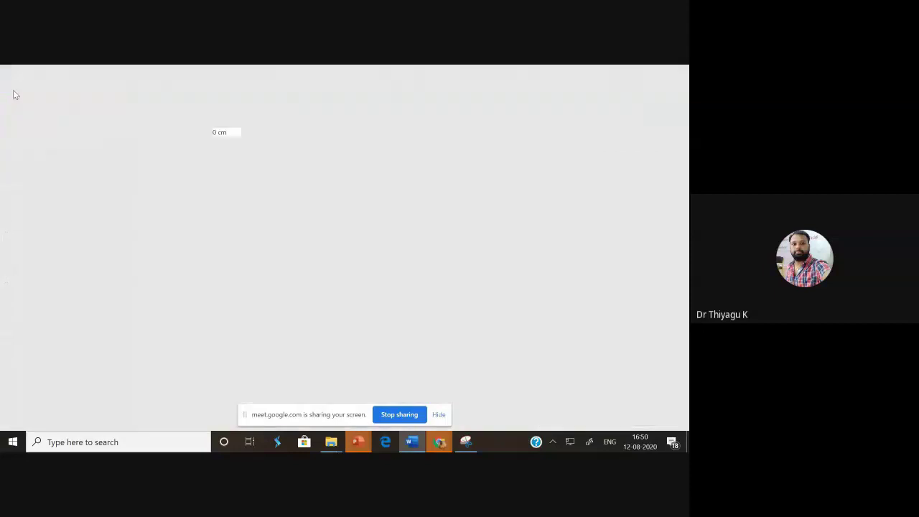
left_click(16, 94)
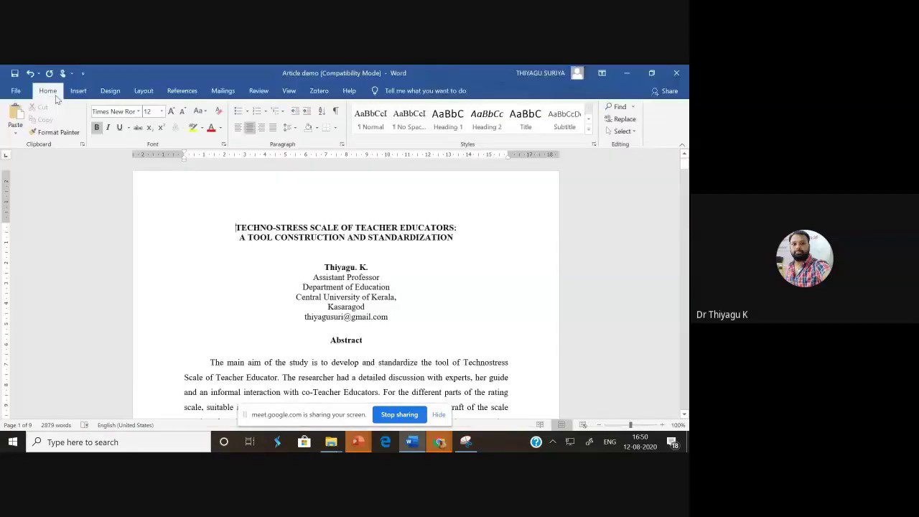
left_click(16, 92)
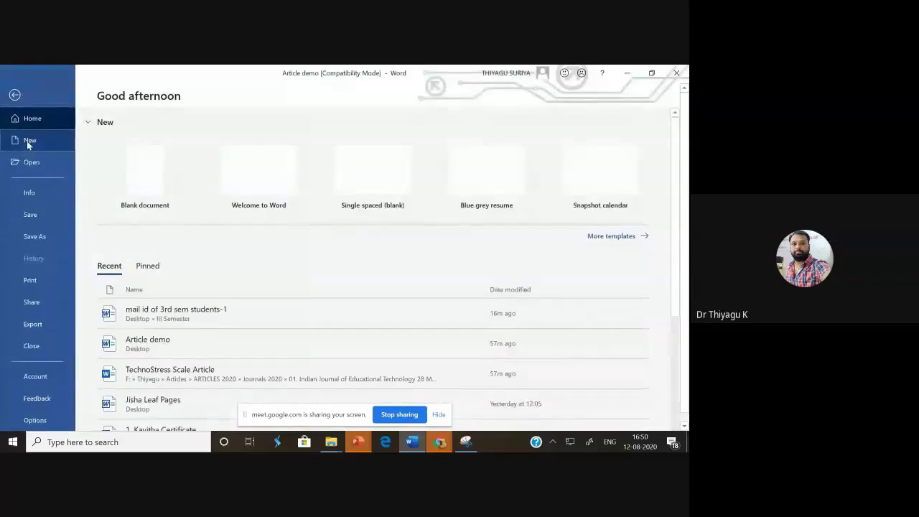
left_click(29, 143)
left_click(161, 166)
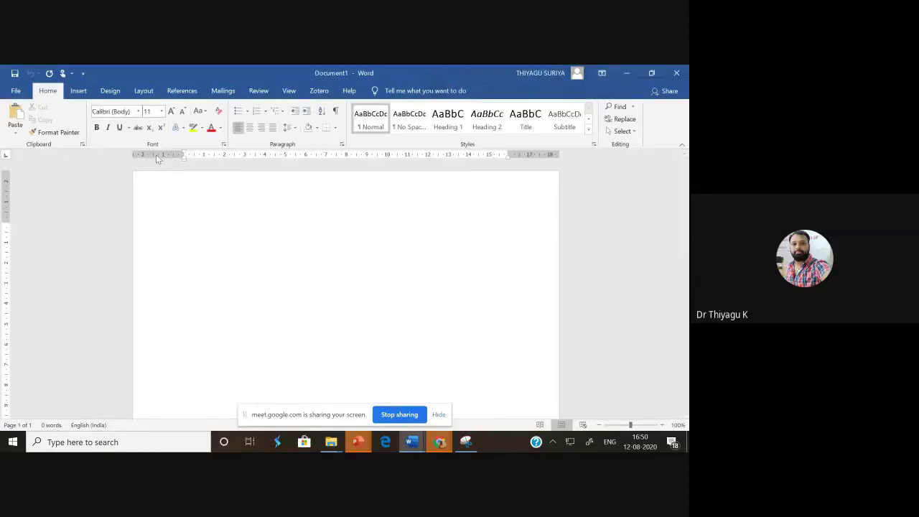
- View the page setup margins through the horizontal ruler and close the dialog without changes
double_click(535, 154)
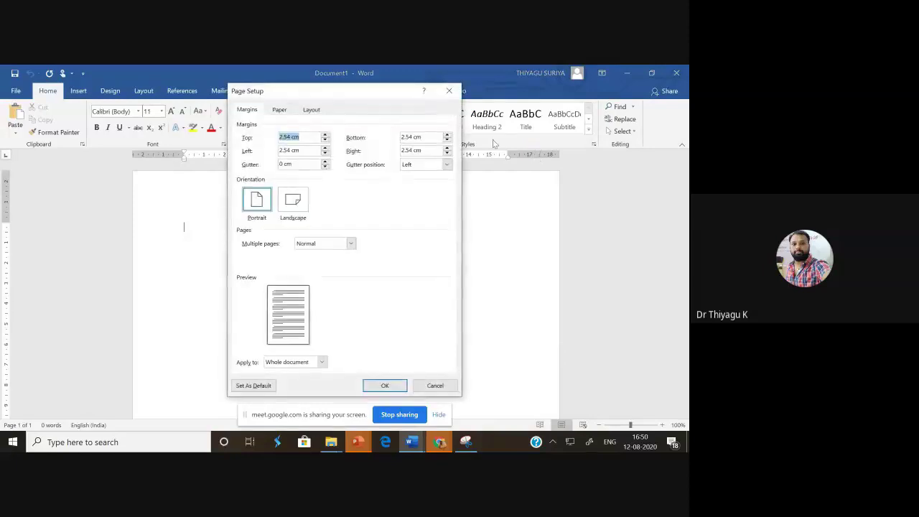
left_click(450, 91)
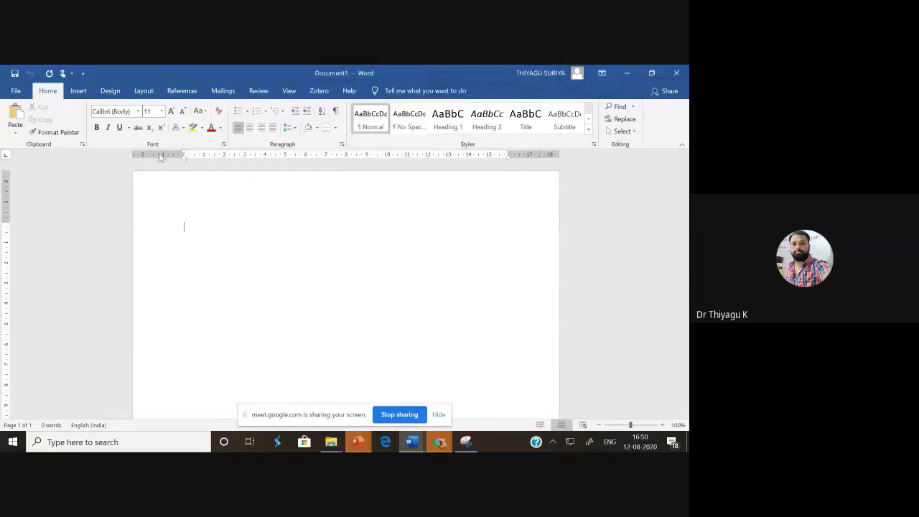
double_click(524, 154)
left_click(448, 93)
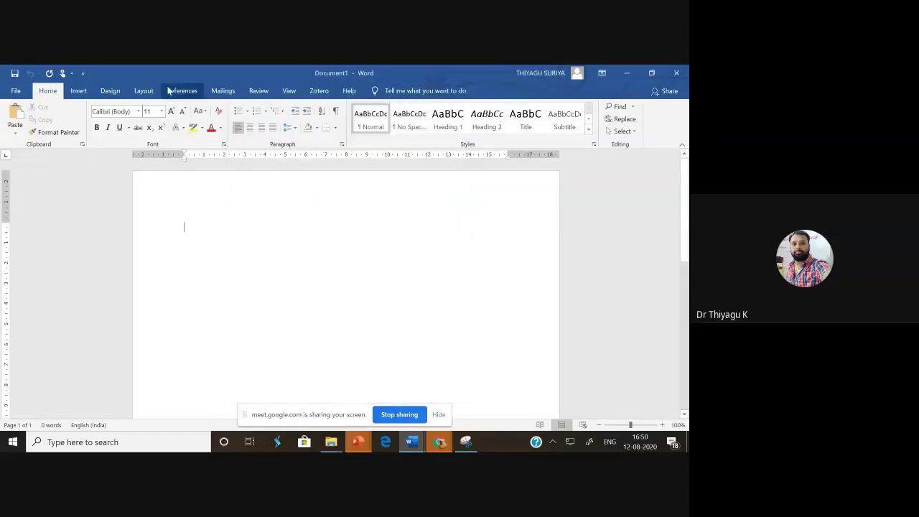
- Set the blank document's paper size to A4 and apply the Normal margin preset of 2.54 cm on all sides
left_click(142, 92)
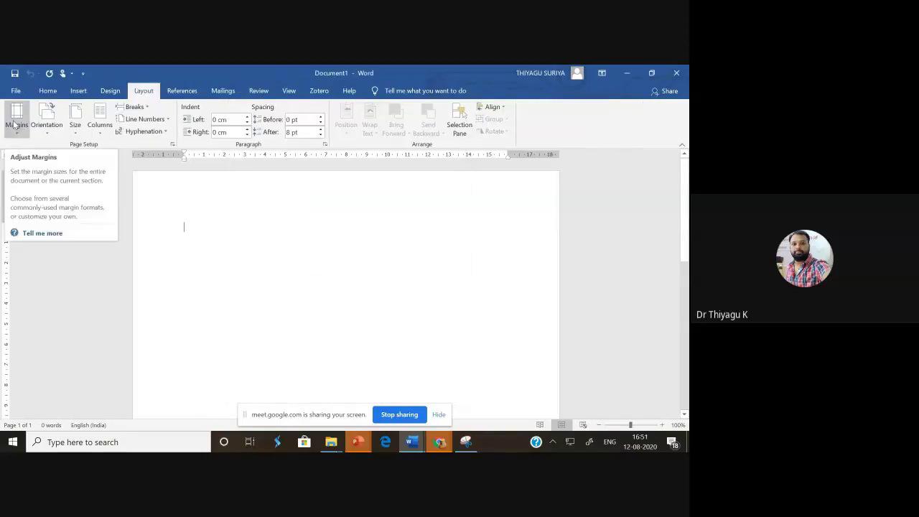
left_click(72, 128)
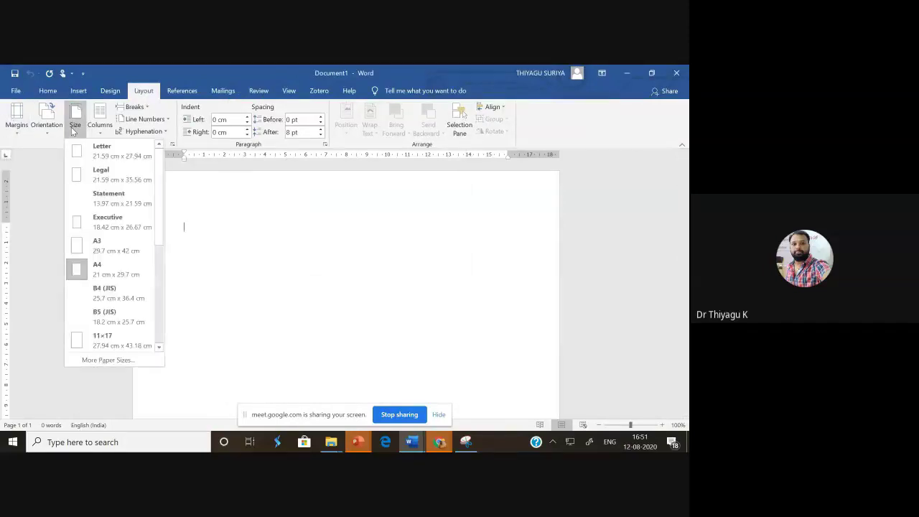
left_click(102, 271)
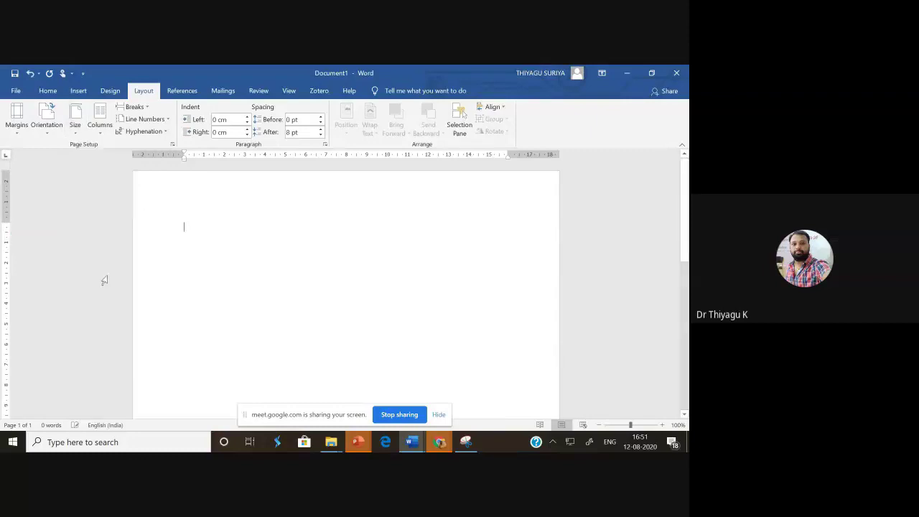
left_click(17, 121)
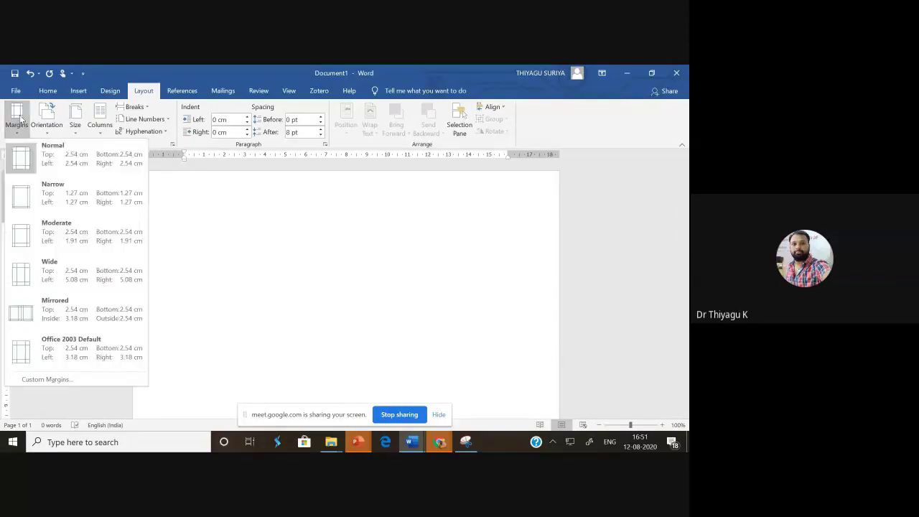
left_click(85, 168)
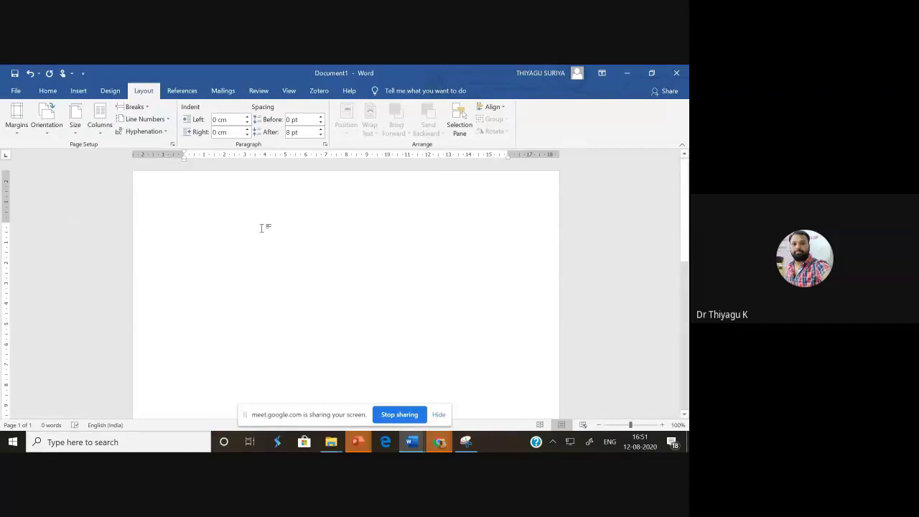
- Open the custom margin settings and examine the page layout options and the list of available paper sizes
left_click(16, 124)
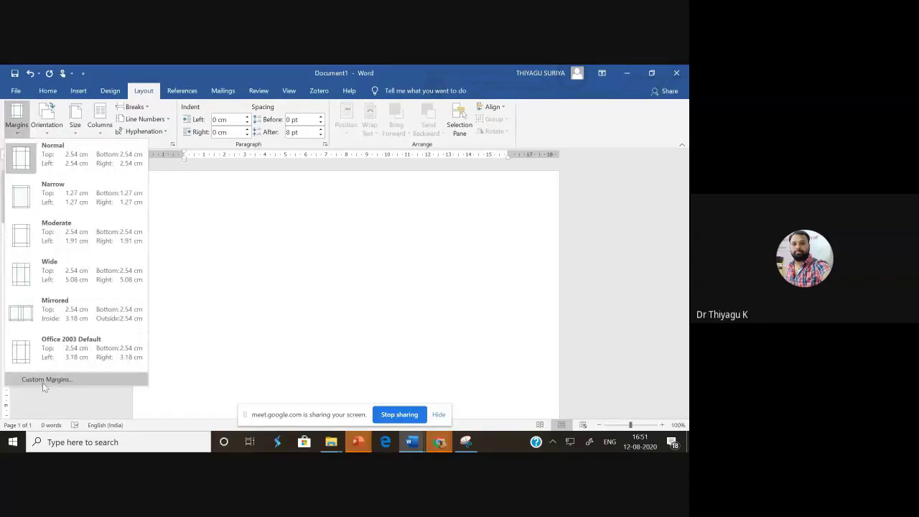
left_click(42, 383)
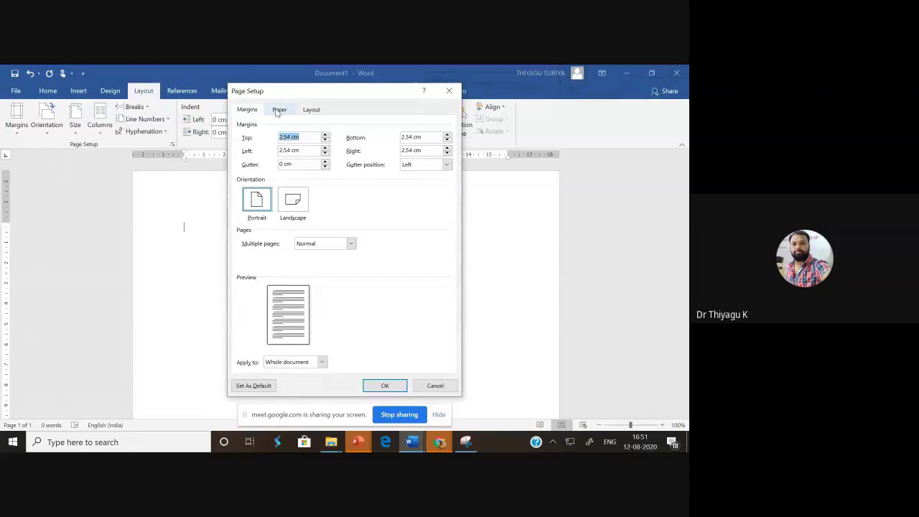
left_click(279, 111)
left_click(313, 111)
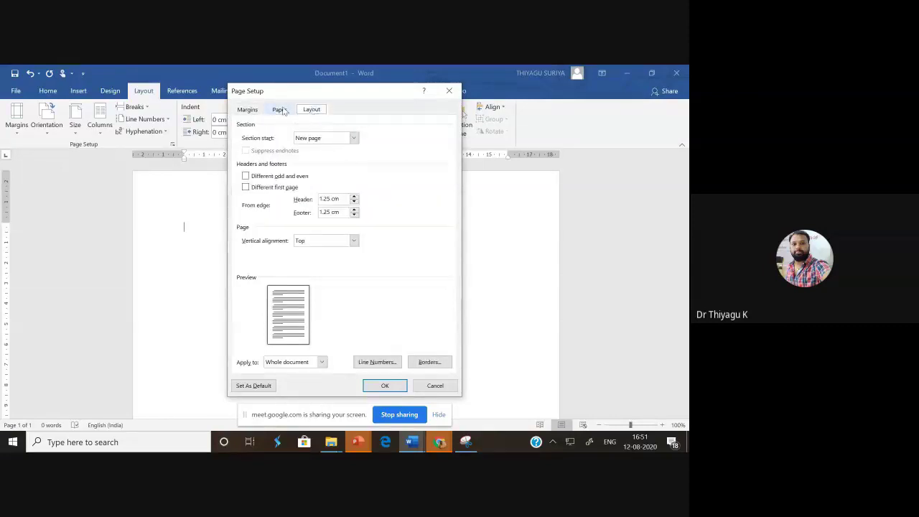
left_click(287, 113)
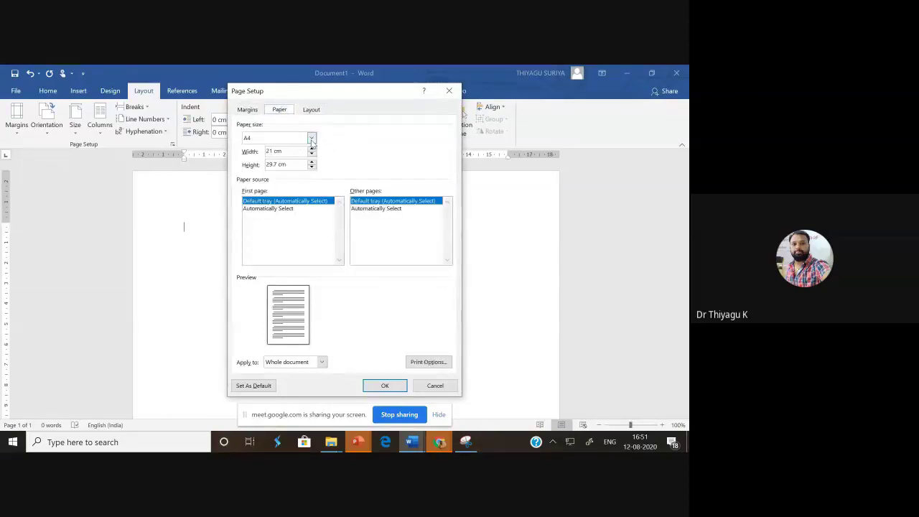
left_click(311, 138)
left_click_drag(312, 155, 315, 173)
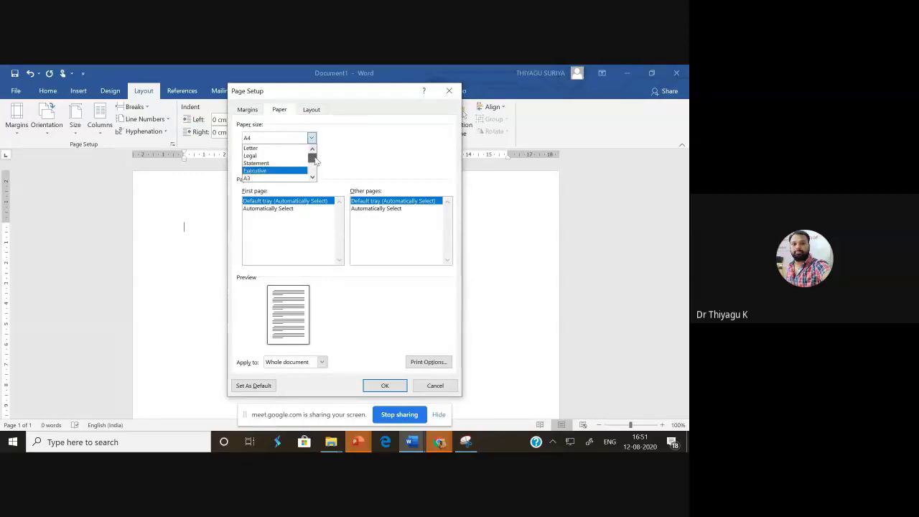
scroll(304, 155, "up", 5)
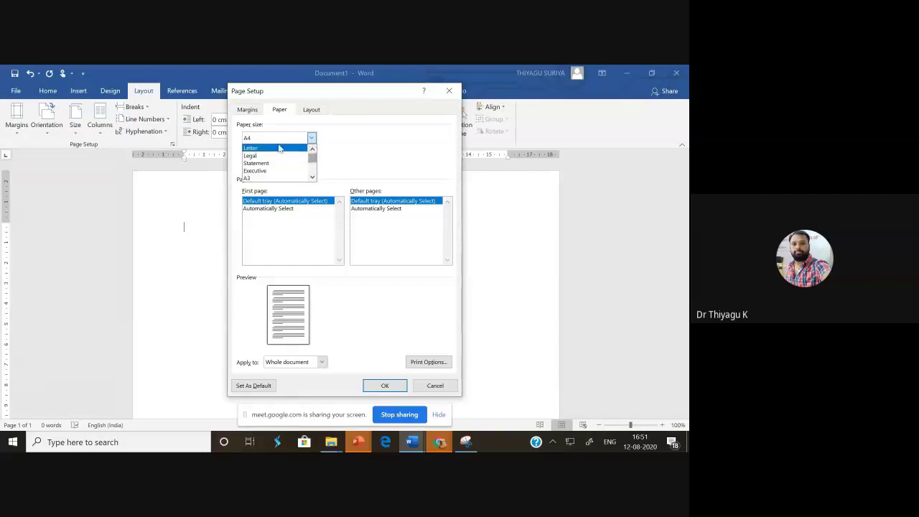
left_click(393, 138)
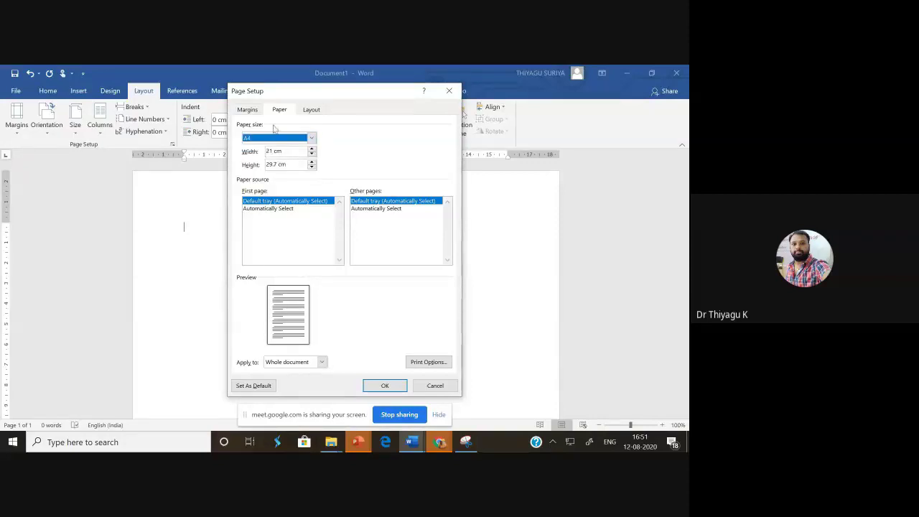
- Change the page orientation to landscape for the whole document
left_click(254, 112)
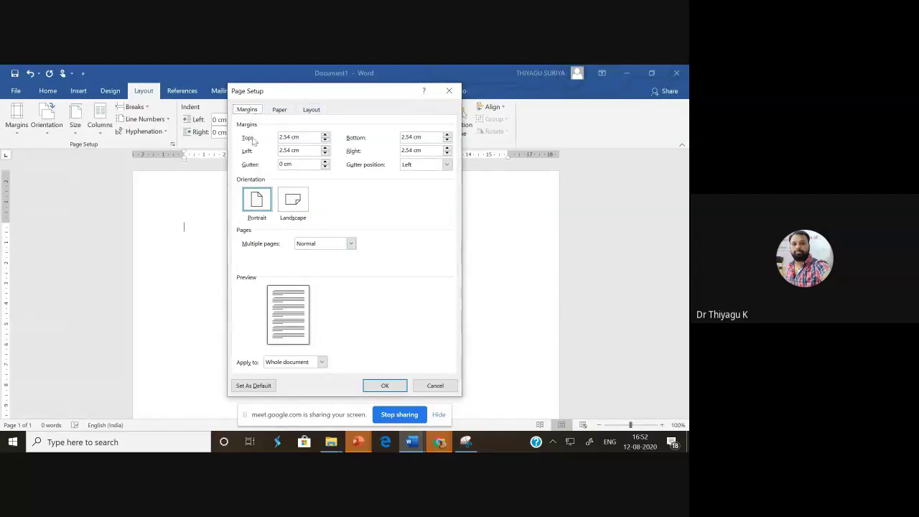
left_click(292, 201)
left_click(270, 207)
left_click(290, 203)
left_click(385, 386)
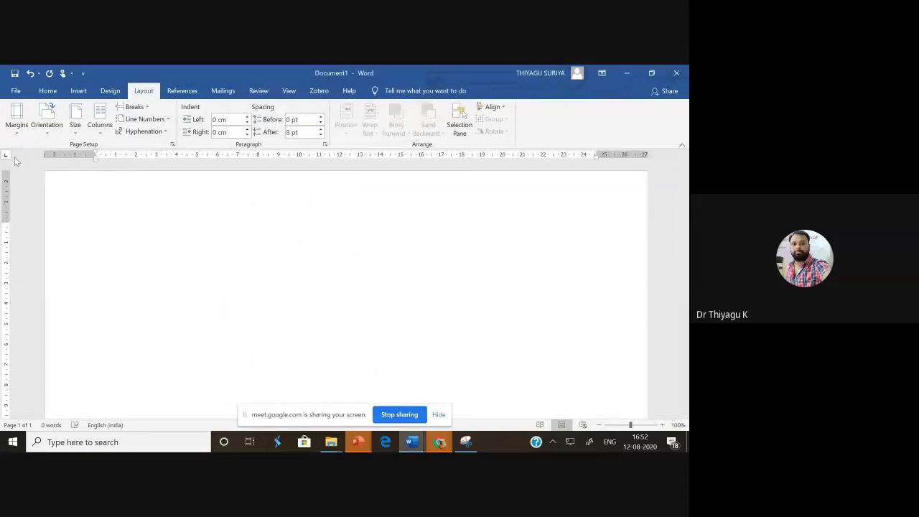
- Return the whole document to portrait orientation through the custom margin settings
left_click(18, 131)
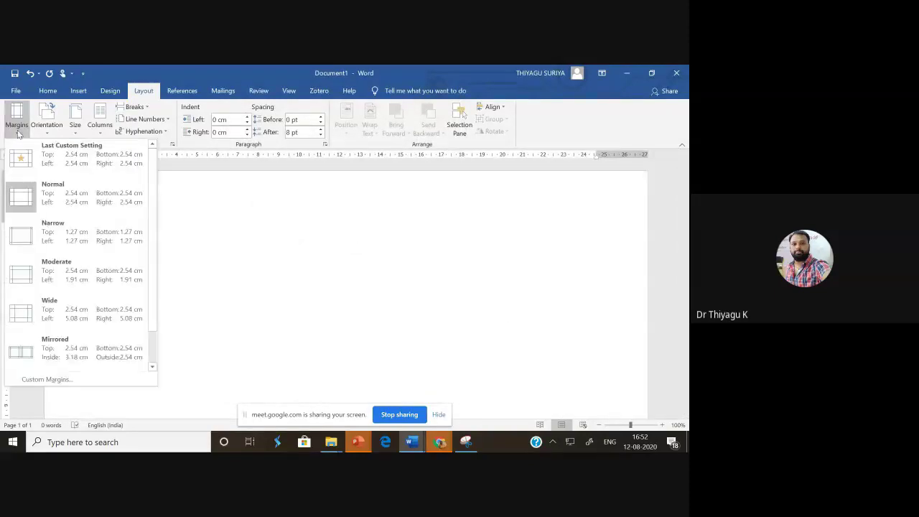
left_click(40, 380)
left_click(266, 206)
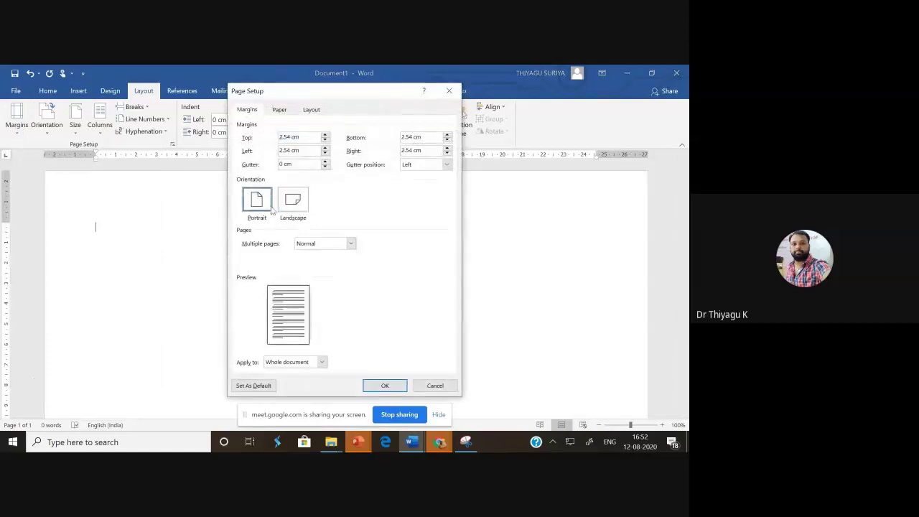
left_click(379, 386)
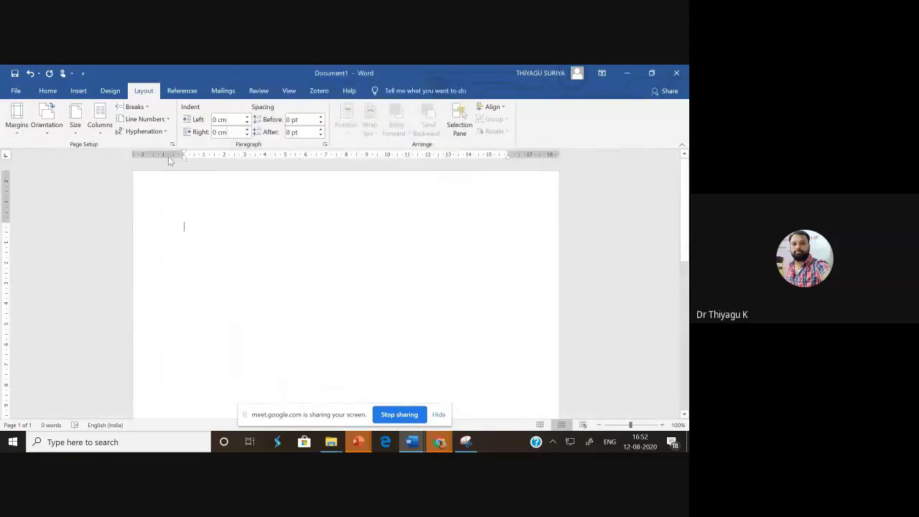
- Set the top margin to 1 inch in the custom margin settings and apply it to the whole document
left_click(17, 125)
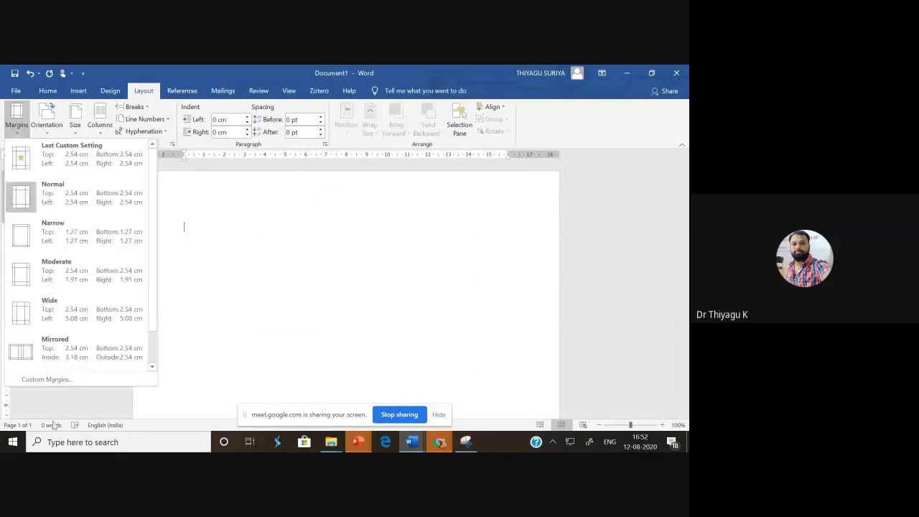
left_click(46, 379)
left_click_drag(506, 97, 519, 104)
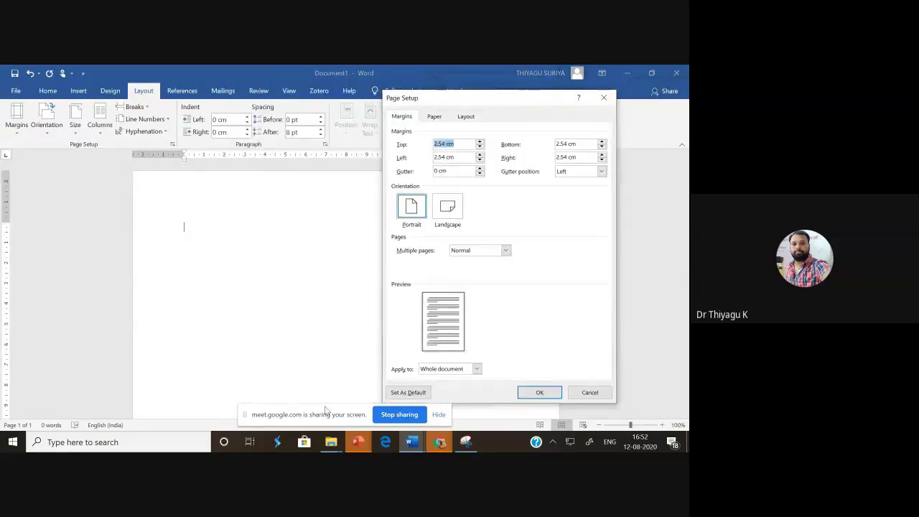
left_click(678, 199)
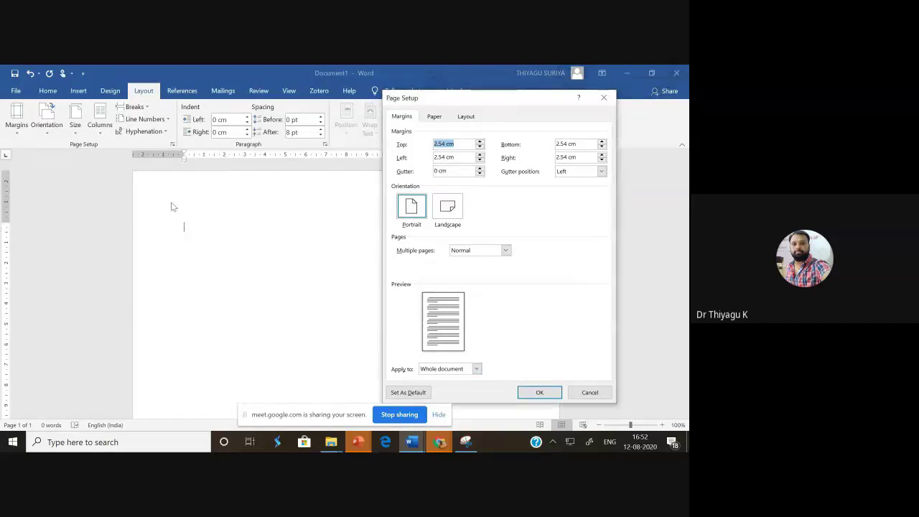
left_click_drag(520, 104, 381, 137)
left_click_drag(347, 181, 313, 183)
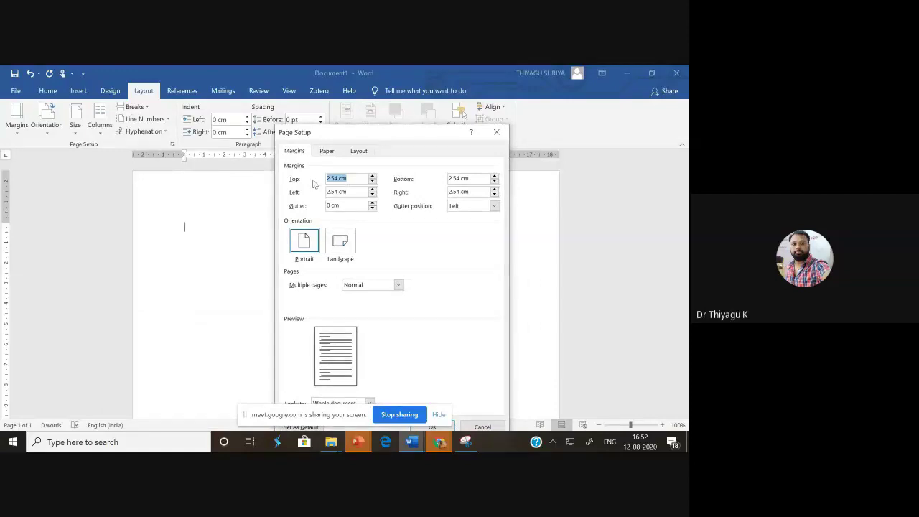
type("1")
type("\"")
left_click_drag(396, 132, 393, 91)
left_click(430, 384)
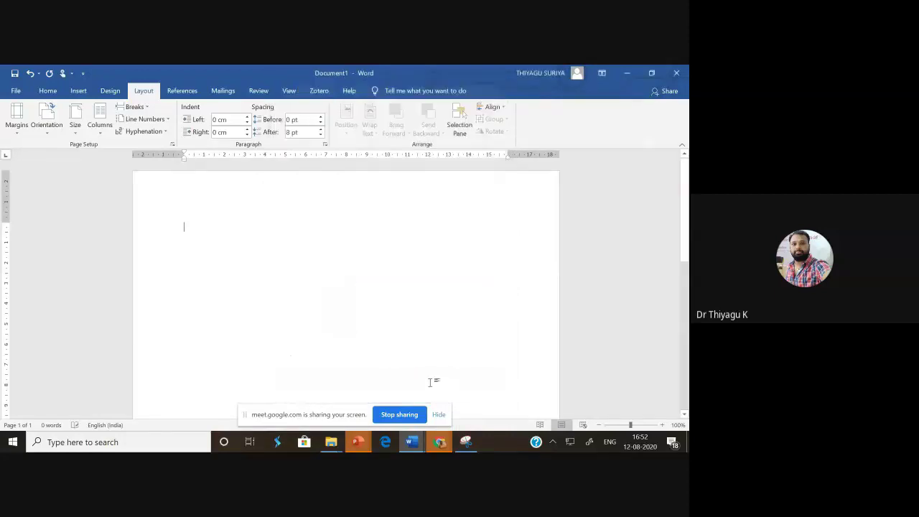
- Set the left margin to 3.81 cm and the right margin to 1.3 inches (3.3 cm) in the custom margin settings
left_click(16, 116)
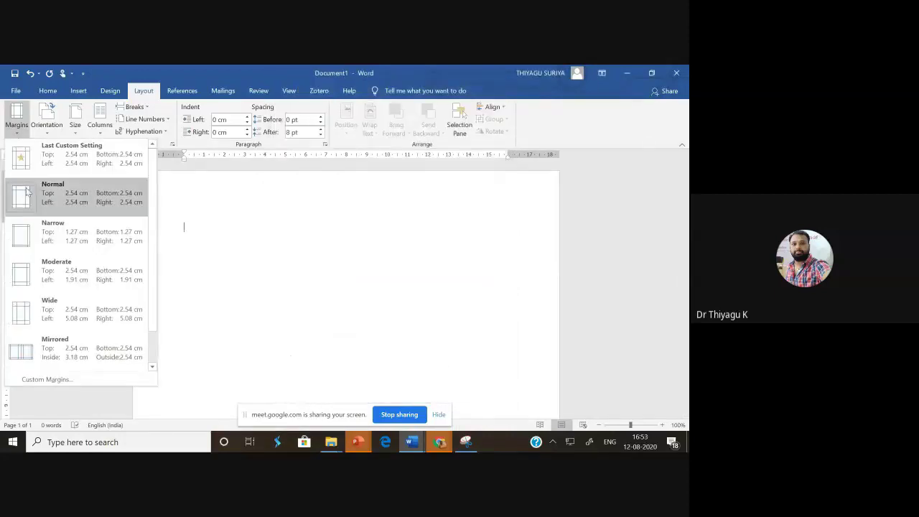
left_click(43, 379)
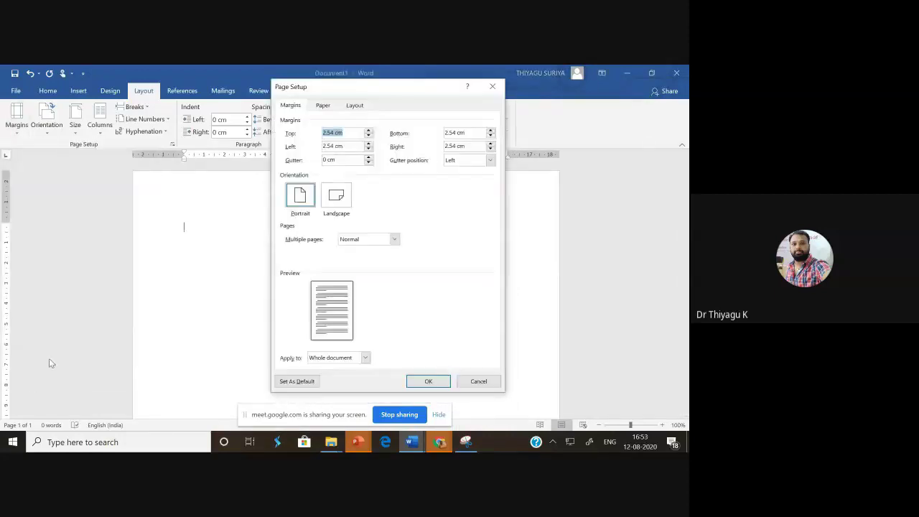
left_click(346, 145)
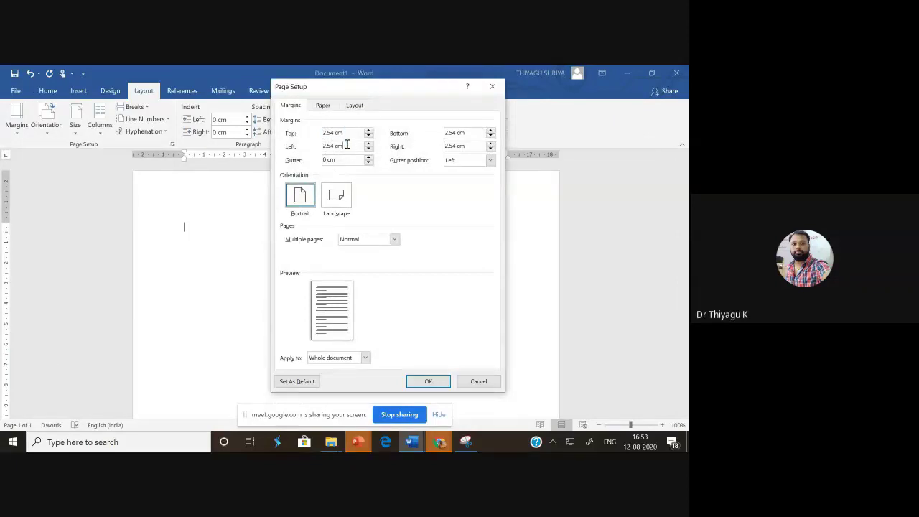
left_click_drag(342, 145, 294, 146)
type("1")
type("\"")
left_click_drag(338, 147, 317, 153)
key("Tab")
type("1.3\"")
left_click_drag(336, 147, 315, 144)
left_click(351, 144)
left_click(483, 146)
left_click(429, 381)
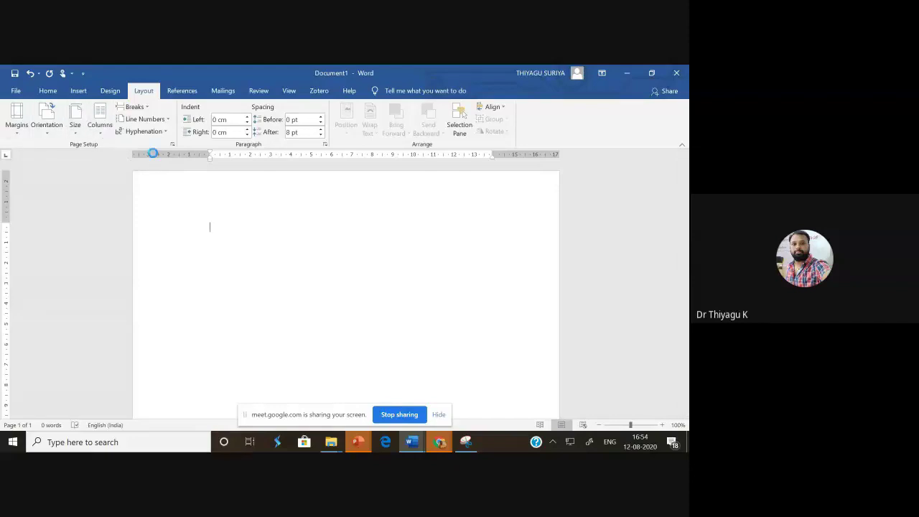
- Reopen the custom margin settings and review the left and right margin values
left_click_drag(351, 147, 318, 146)
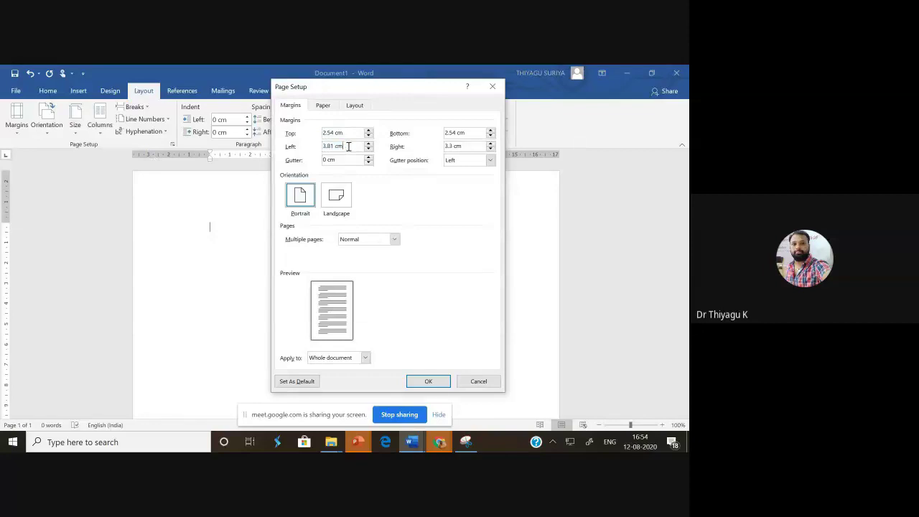
left_click_drag(470, 146, 438, 148)
left_click(427, 383)
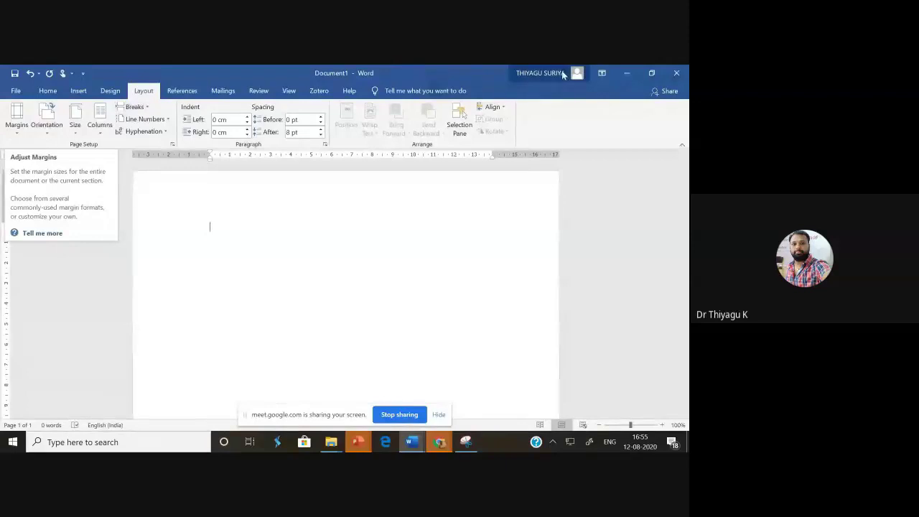
- Switch to the Pagination format final presentation in PowerPoint, review its margin slides and start the slide show from slide 5, Font
left_click(628, 74)
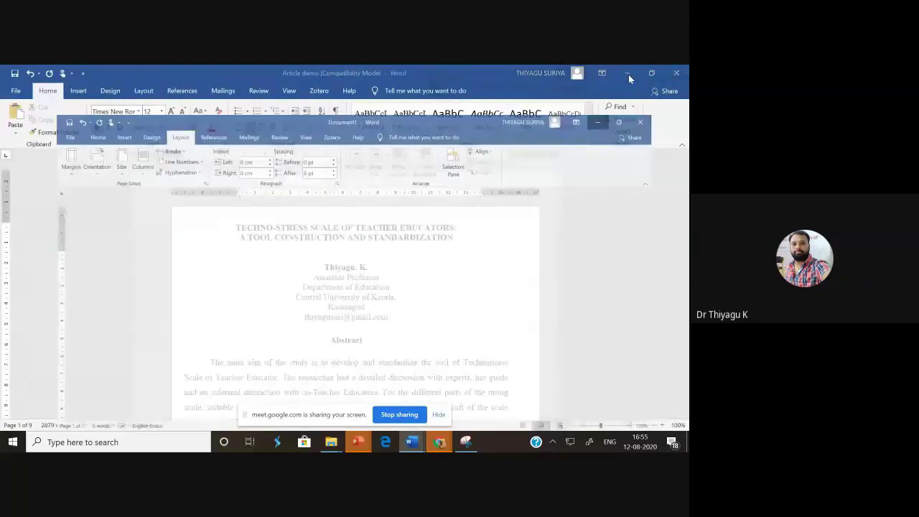
mouse_move(360, 447)
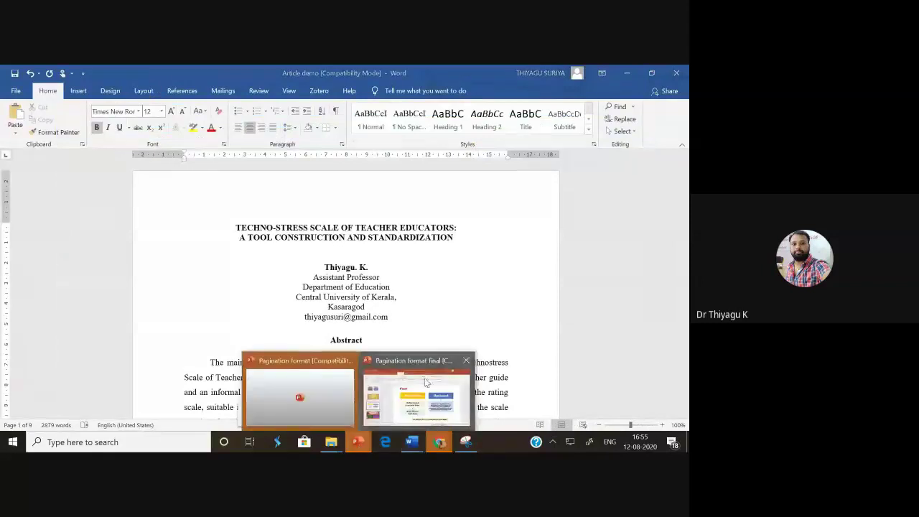
left_click(413, 391)
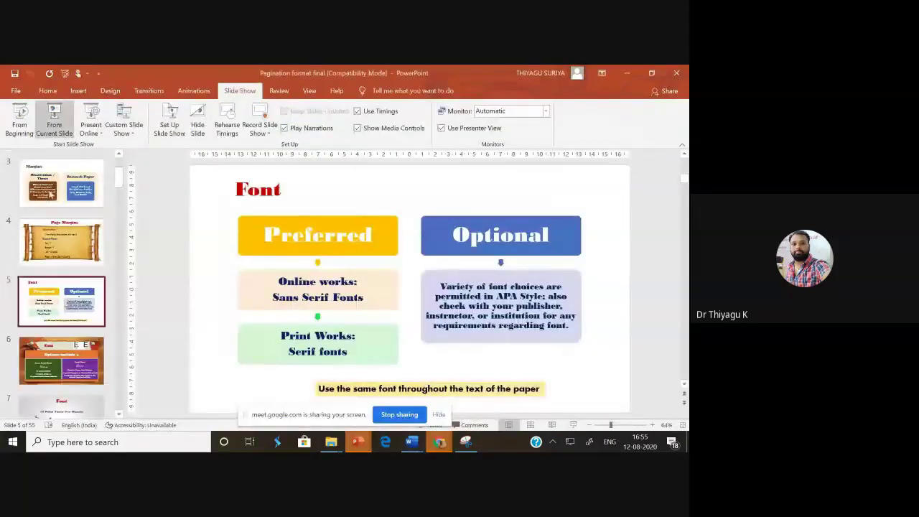
left_click(63, 200)
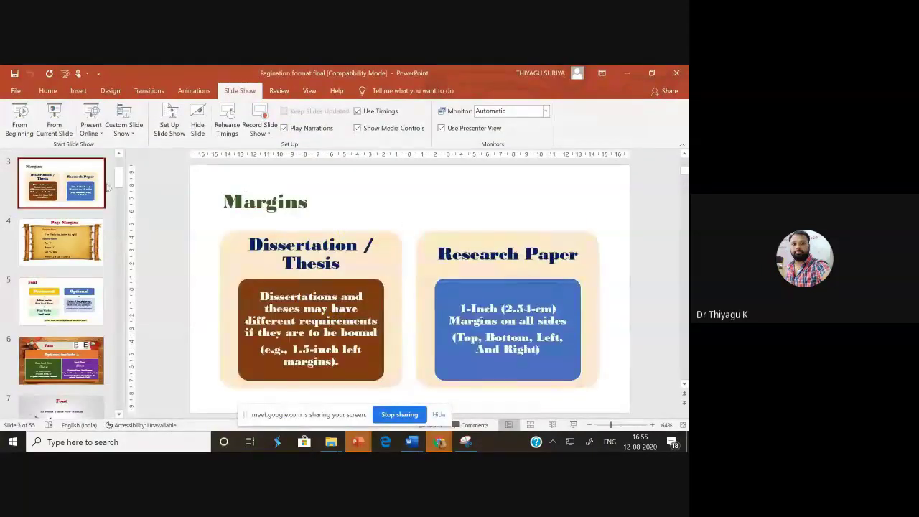
scroll(120, 169, "up", 2)
scroll(93, 287, "up", 1)
scroll(60, 408, "down", 2)
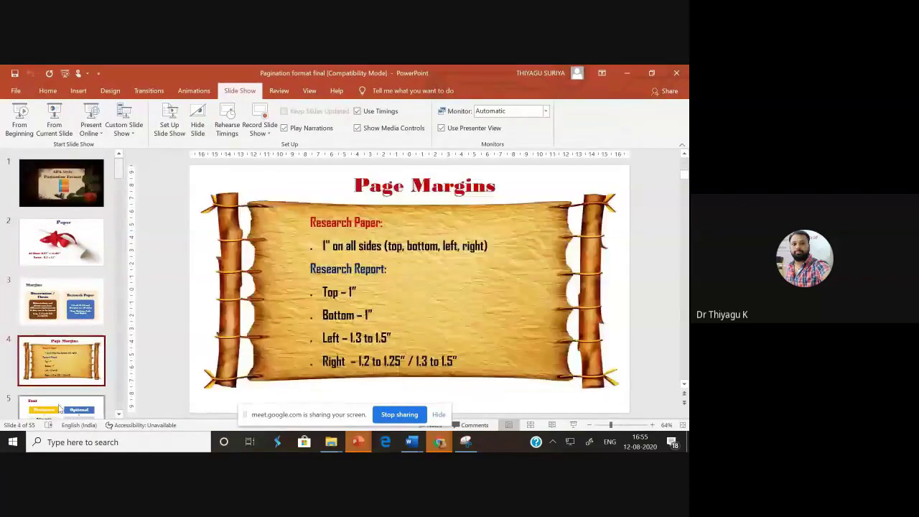
scroll(59, 407, "down", 1)
left_click(62, 127)
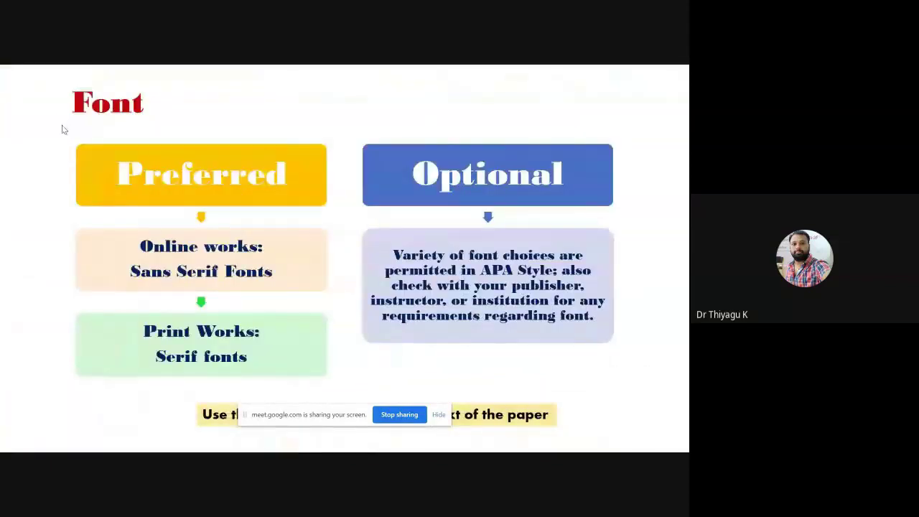
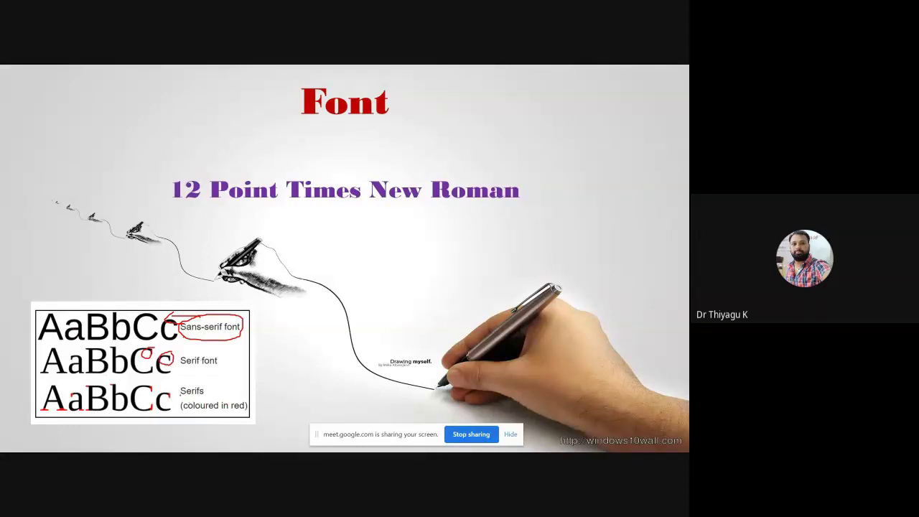
- Underline "Serifs" and "12 Point" in red ink on the Times New Roman font slide
left_click_drag(185, 398, 204, 398)
left_click_drag(188, 207, 262, 209)
mouse_move(50, 440)
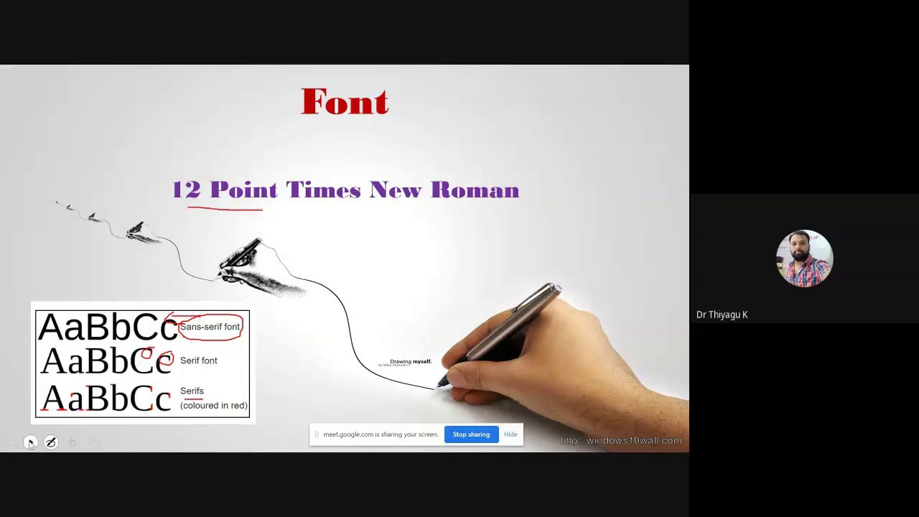
left_click(30, 442)
key("Left")
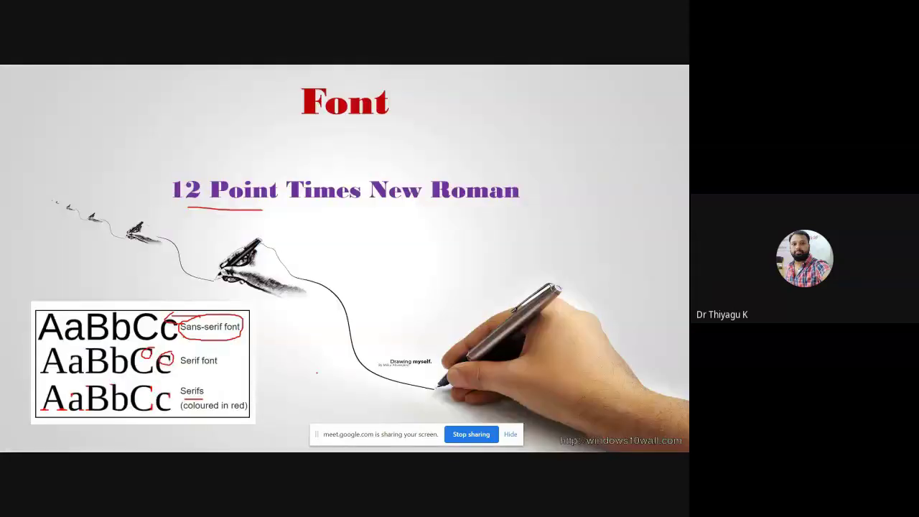
- End the slide show and discard the ink annotations
right_click(352, 259)
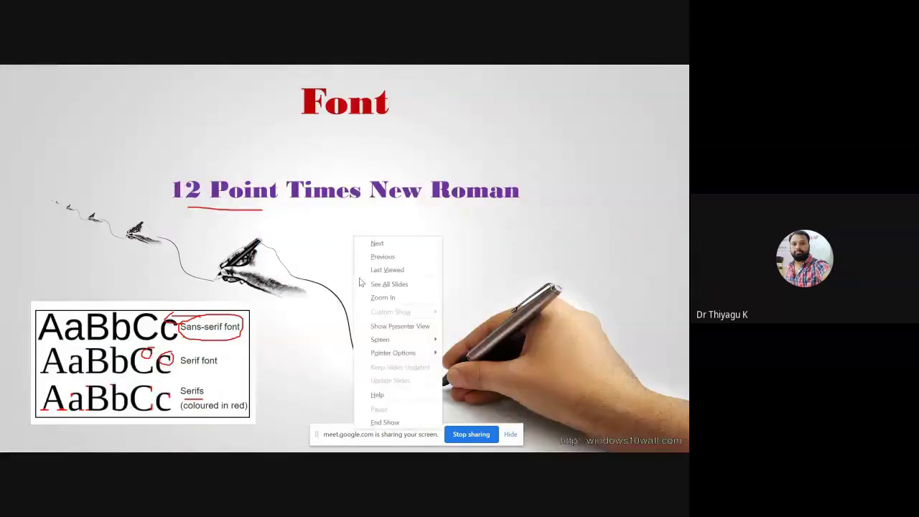
left_click(380, 425)
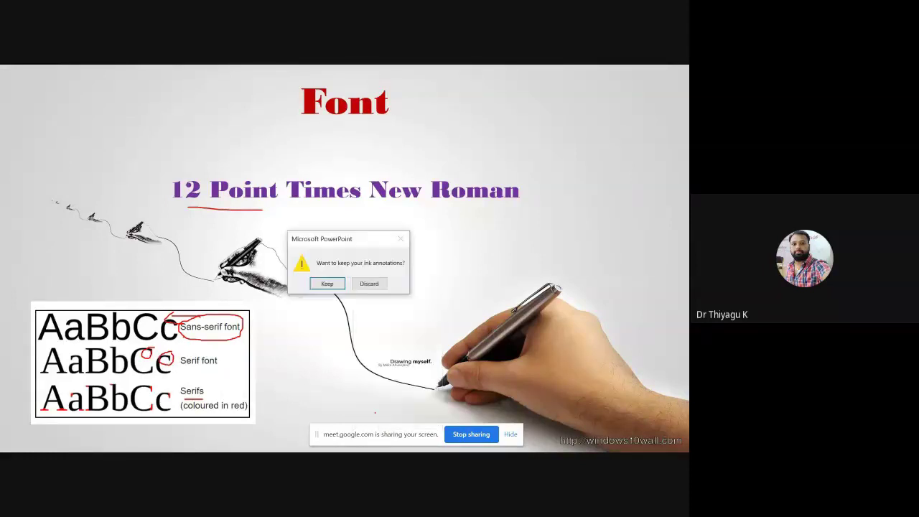
key("Tab")
key("Return")
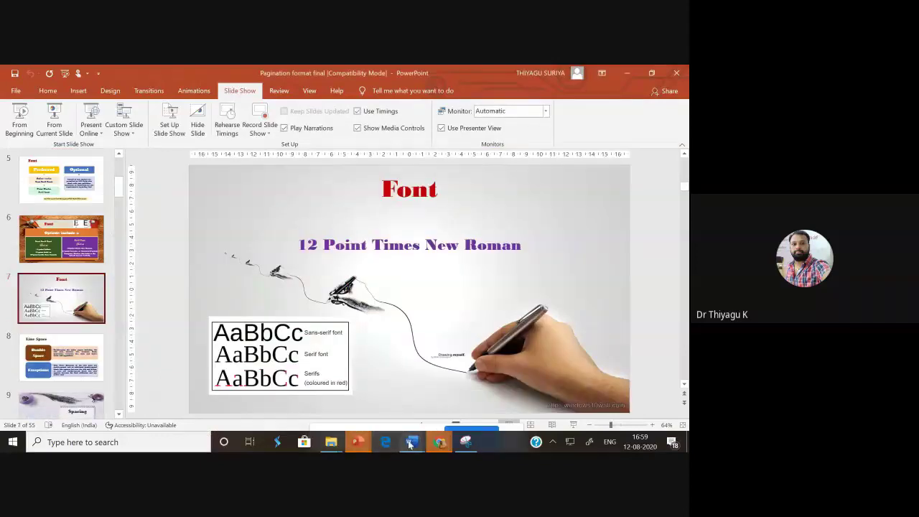
- Switch to the Article demo document in Word and set its two-line title in Times New Roman
mouse_move(411, 441)
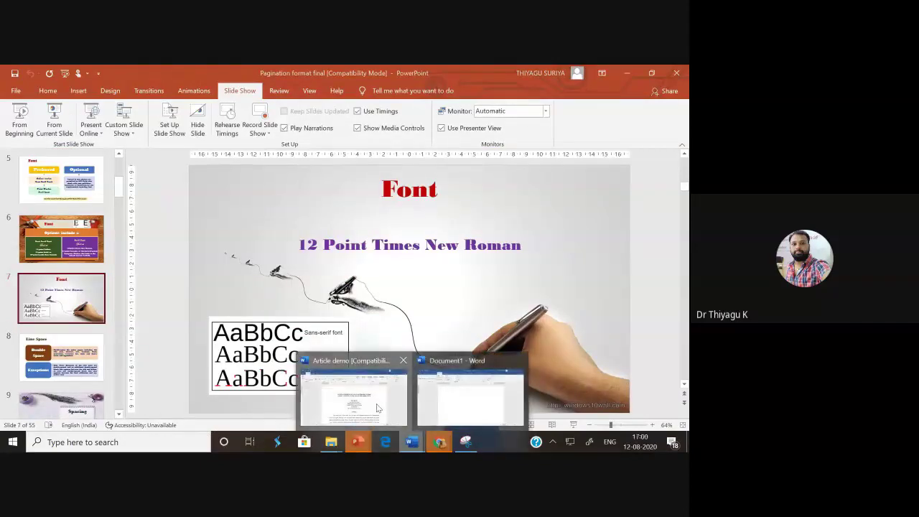
left_click(377, 407)
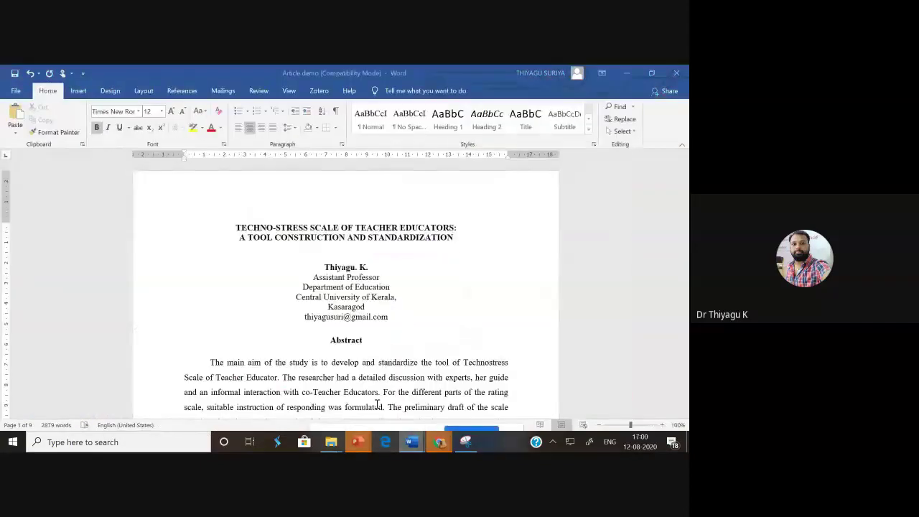
left_click_drag(232, 239, 456, 238)
left_click(224, 227)
left_click_drag(225, 227, 427, 243)
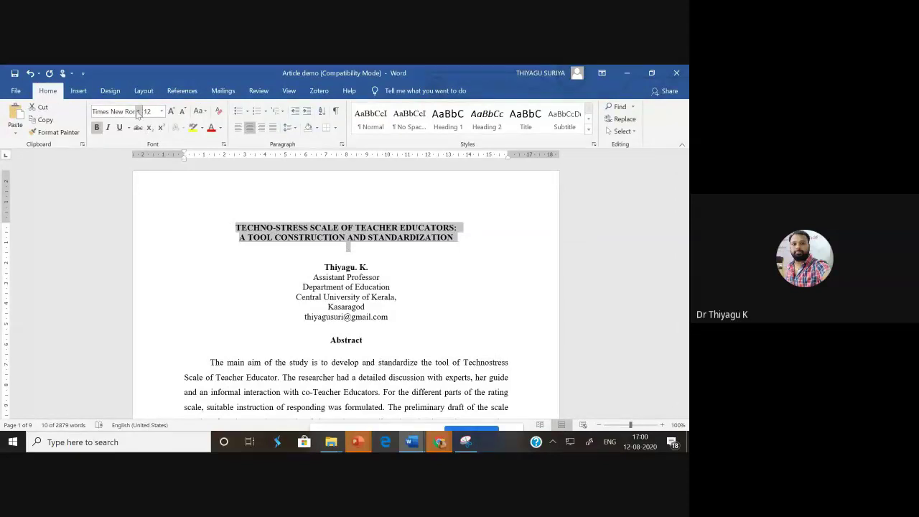
left_click(137, 111)
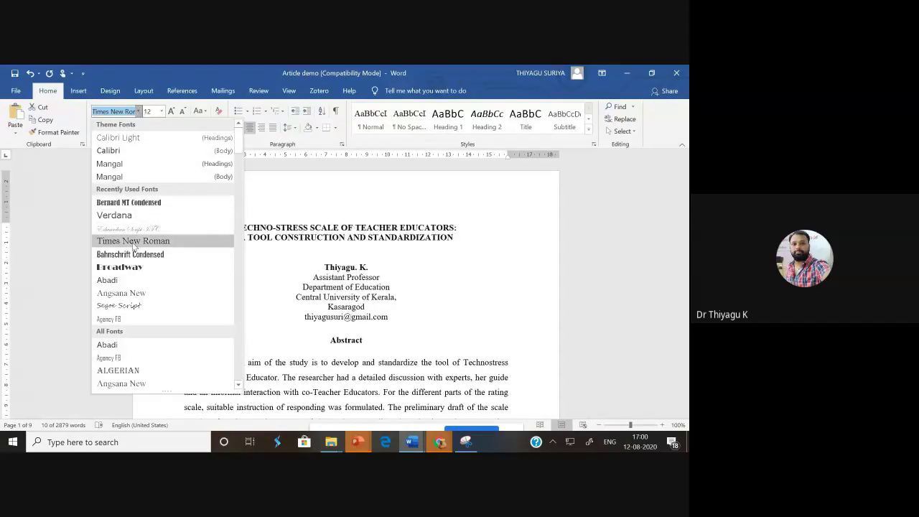
left_click(132, 244)
- Try a 14-point font size on the article title and set it back to 12 points
left_click(162, 111)
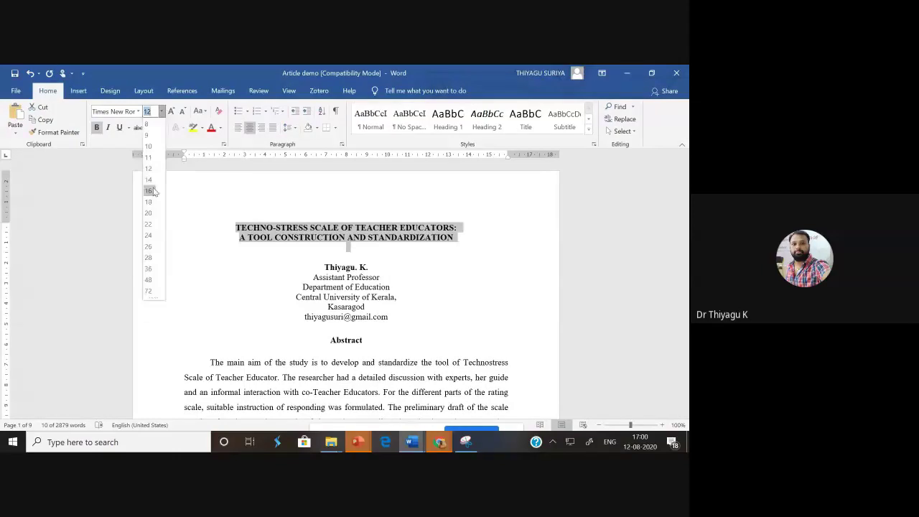
left_click(151, 188)
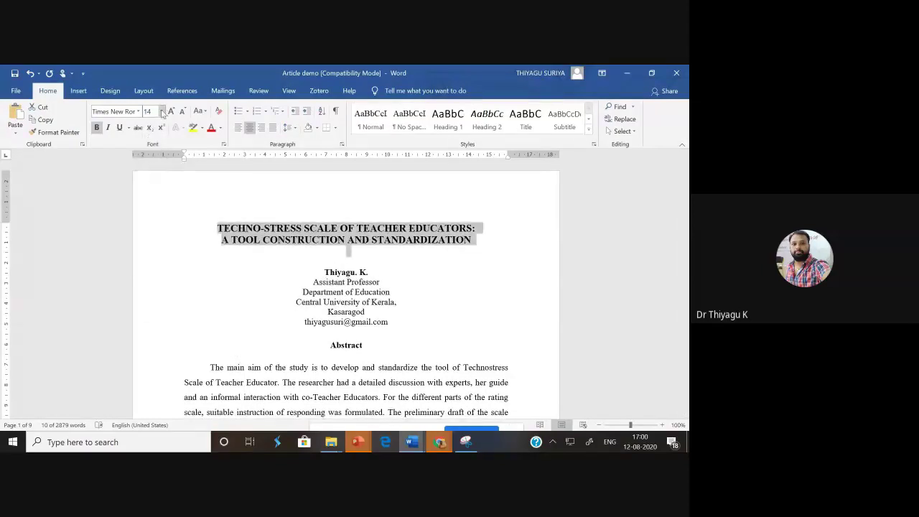
left_click(161, 112)
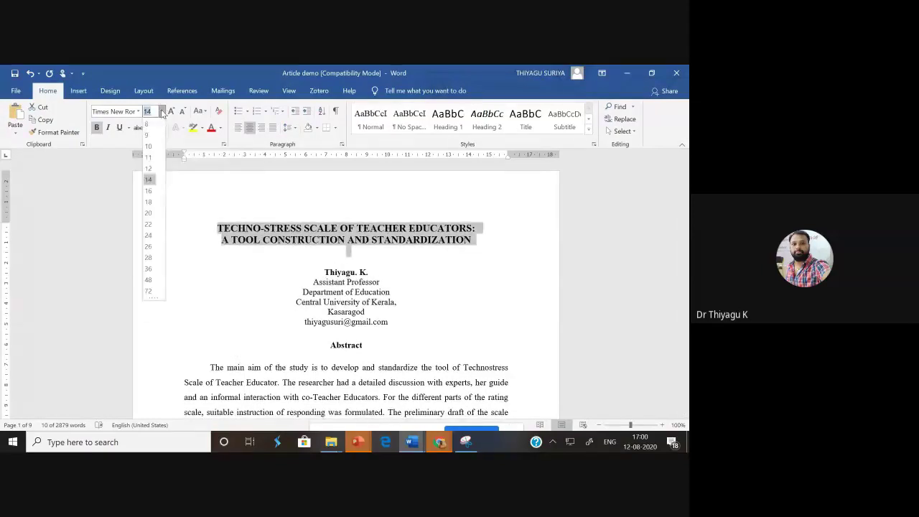
left_click(149, 168)
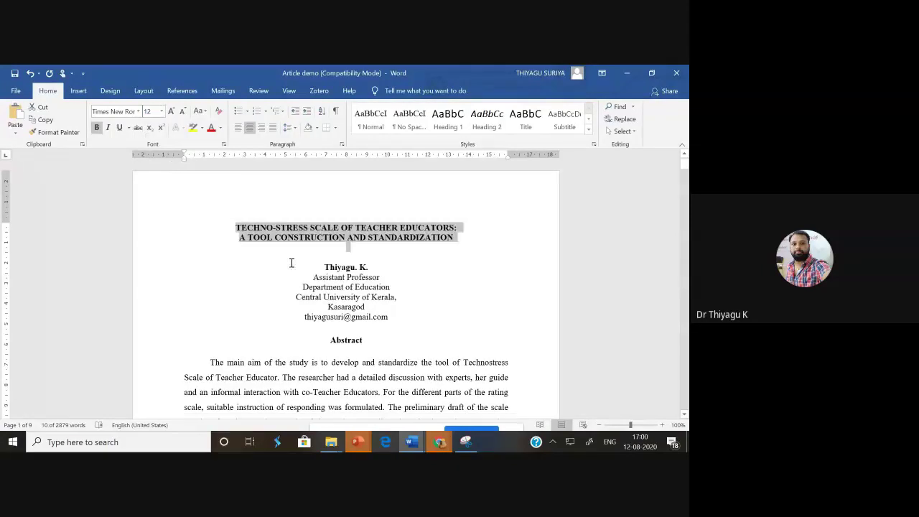
- Apply Times New Roman to the text from the author details on the first page down through the item table
left_click_drag(307, 270, 466, 373)
left_click(139, 117)
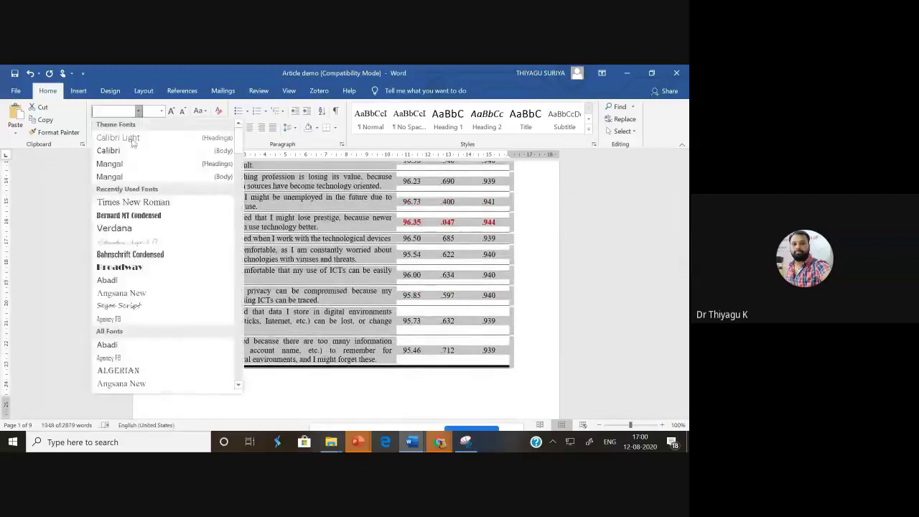
left_click(127, 201)
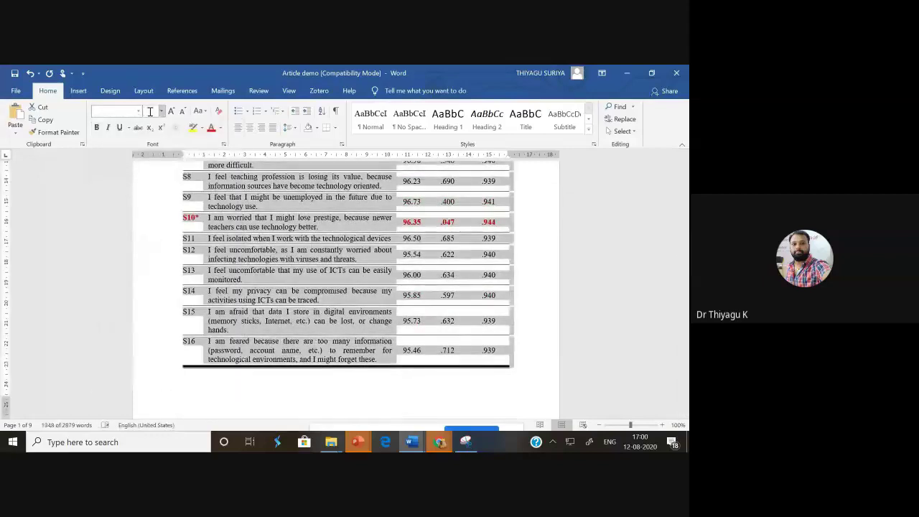
left_click_drag(684, 262, 684, 161)
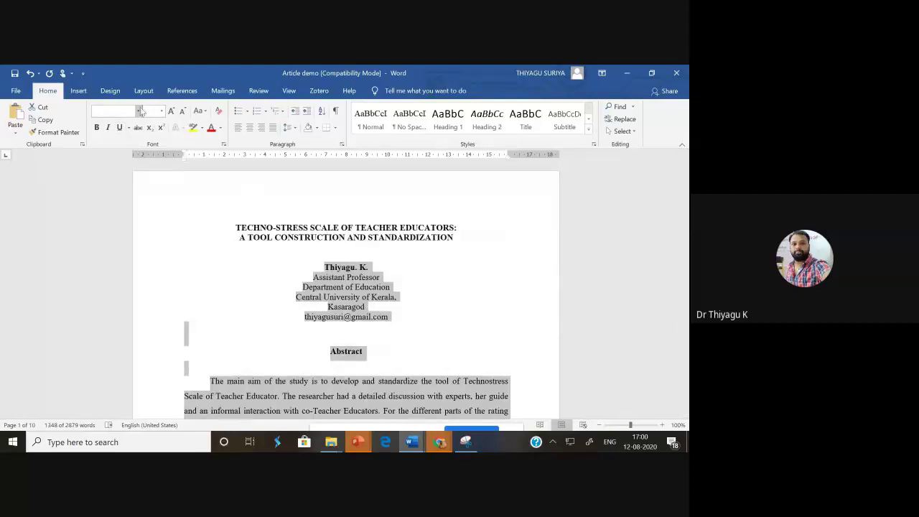
left_click(198, 219)
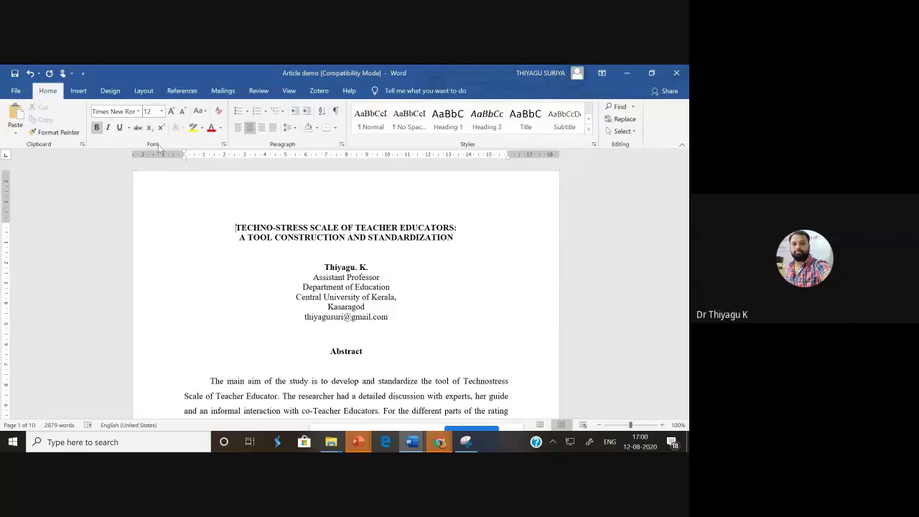
- Try the Regular font style and the superscript and subscript effects in the Font settings
left_click(224, 144)
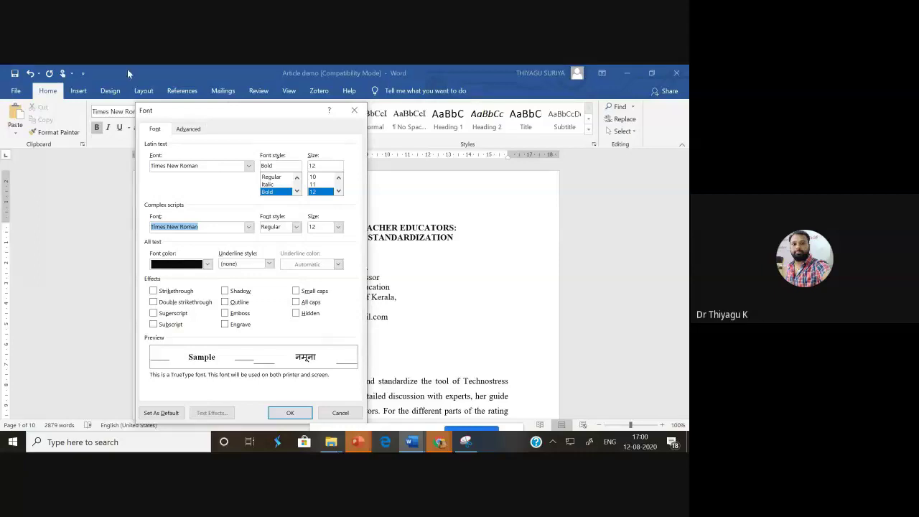
left_click(247, 166)
left_click(247, 165)
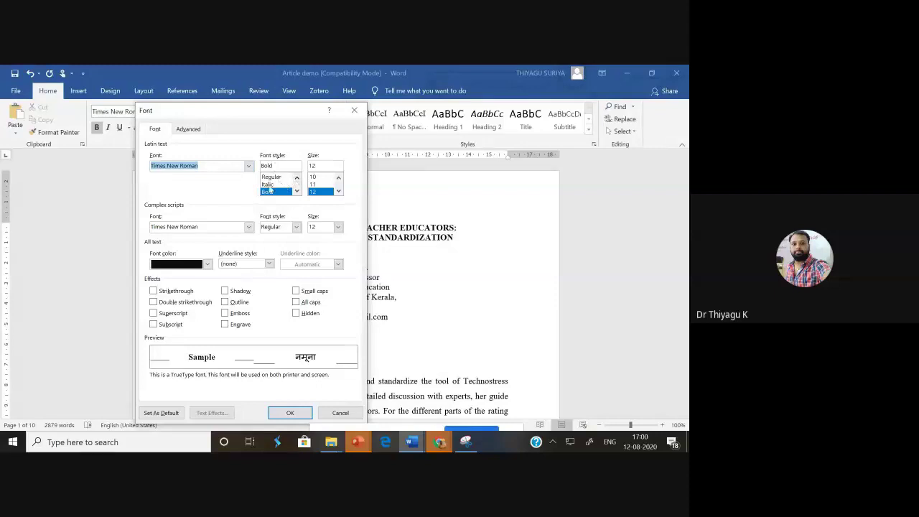
left_click(276, 191)
left_click(272, 177)
left_click(268, 193)
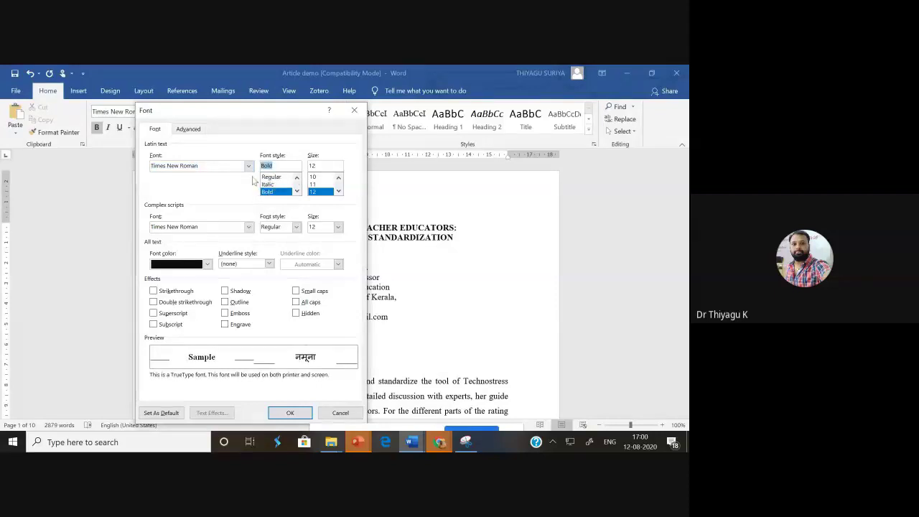
left_click(271, 177)
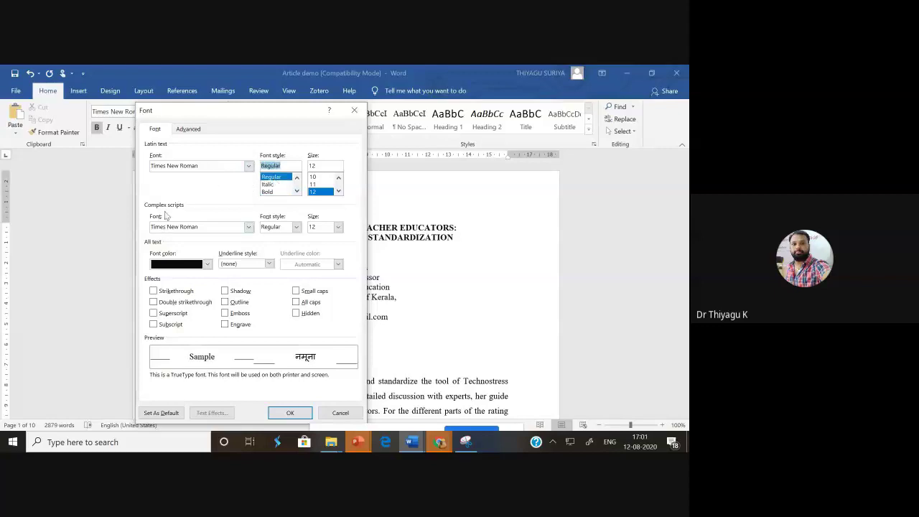
left_click(172, 316)
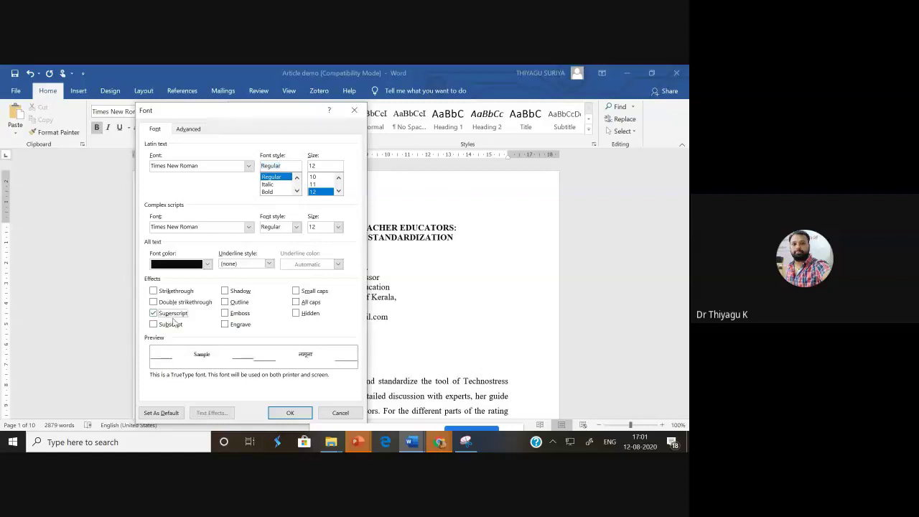
left_click(171, 327)
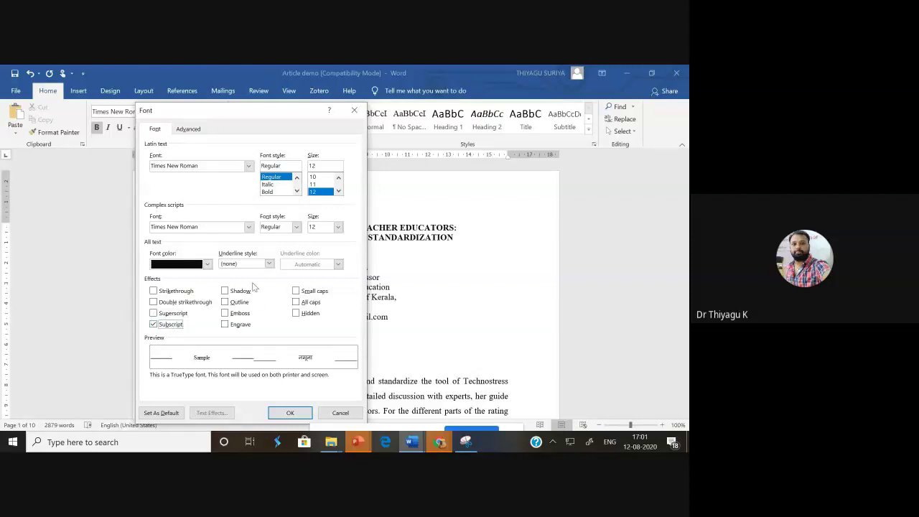
left_click(353, 111)
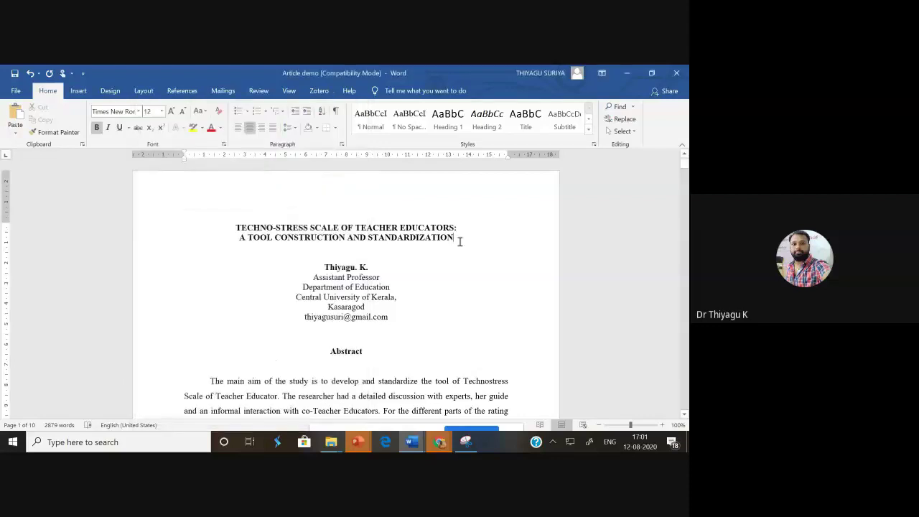
- Add the sample number 22 on a separate line between the article title and the author details
key("Return")
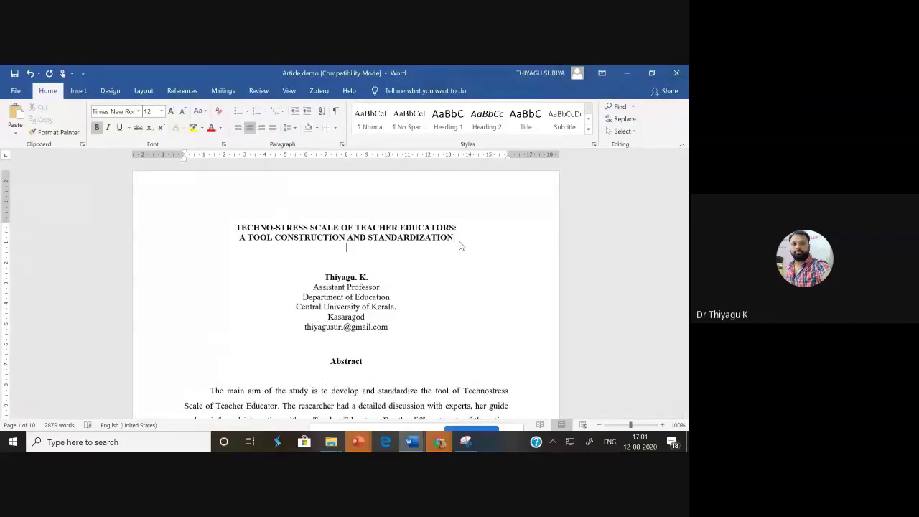
key("Return")
type("22")
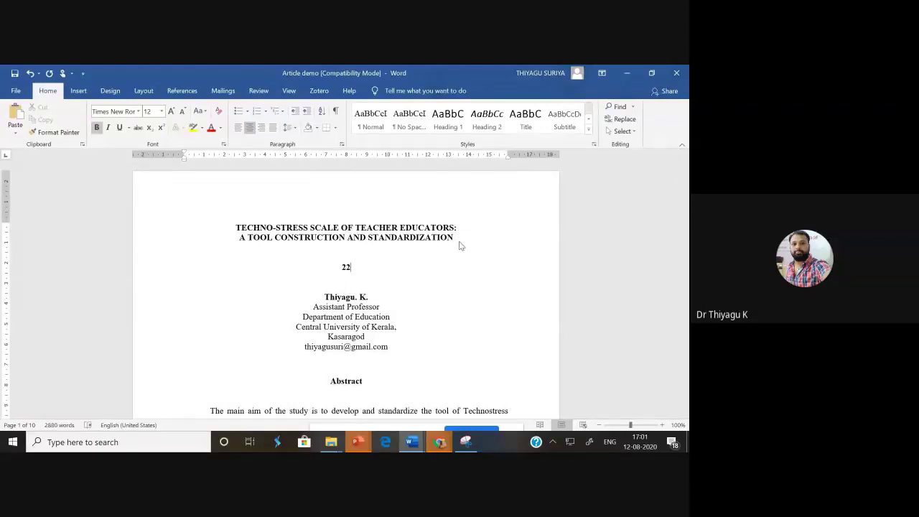
- Enlarge the sample number below the title to 22 points
left_click_drag(341, 267, 352, 268)
key("ctrl+bracketright")
key("ctrl+bracketright")
key("ctrl+bracketright")
key("ctrl+bracketright")
key("ctrl+bracketright")
key("ctrl+bracketright")
key("ctrl+bracketright")
key("ctrl+bracketright")
key("ctrl+bracketright")
key("ctrl+bracketright")
left_click(350, 272)
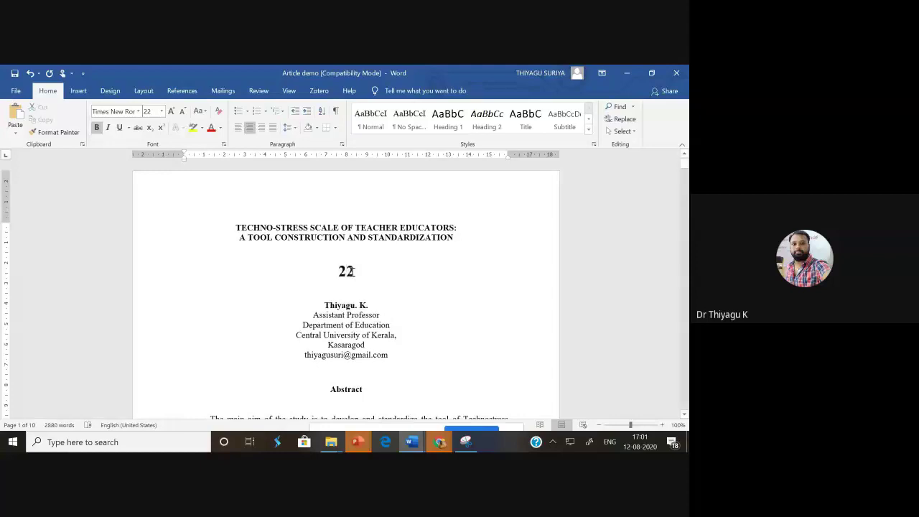
- Format the second digit of the sample number as superscript
double_click(356, 271)
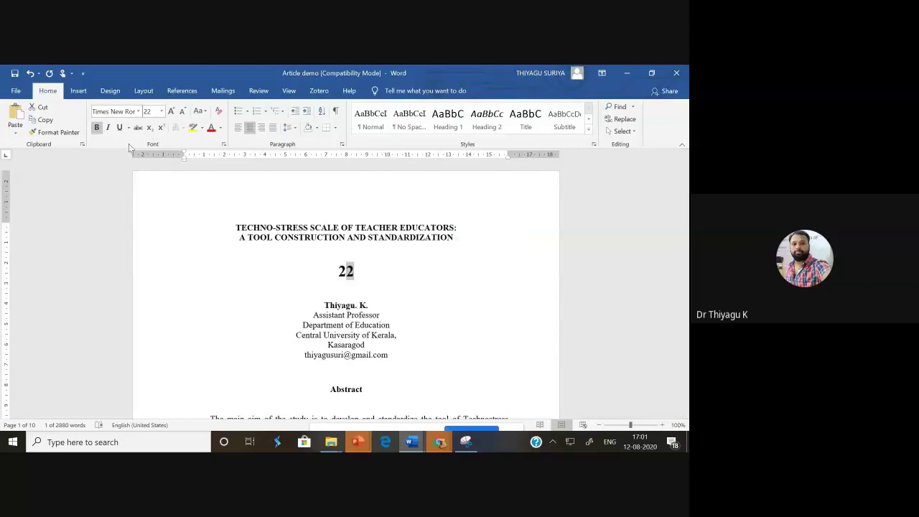
left_click(225, 145)
left_click(153, 313)
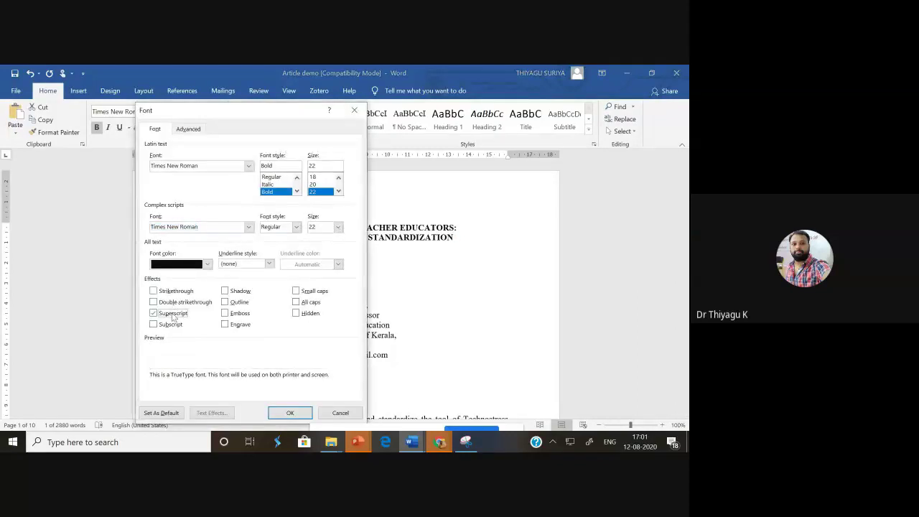
left_click(289, 414)
left_click(449, 304)
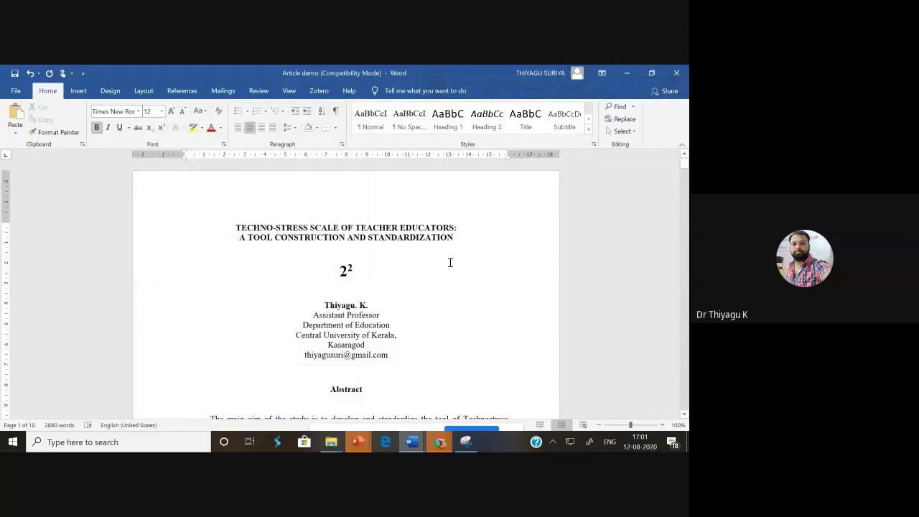
- Change the second digit of the sample number from superscript to subscript
left_click_drag(341, 271, 351, 270)
left_click(350, 271)
key("BackSpace")
type("3")
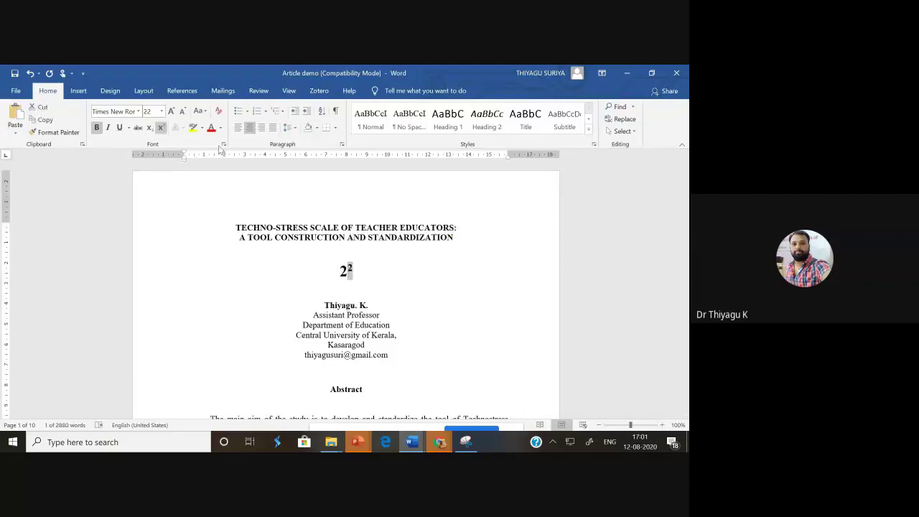
left_click(224, 145)
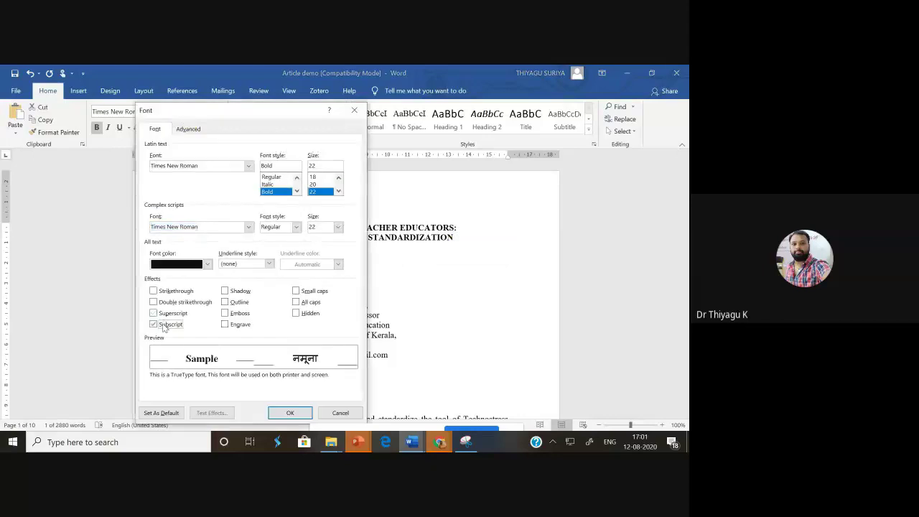
left_click(294, 413)
left_click(354, 291)
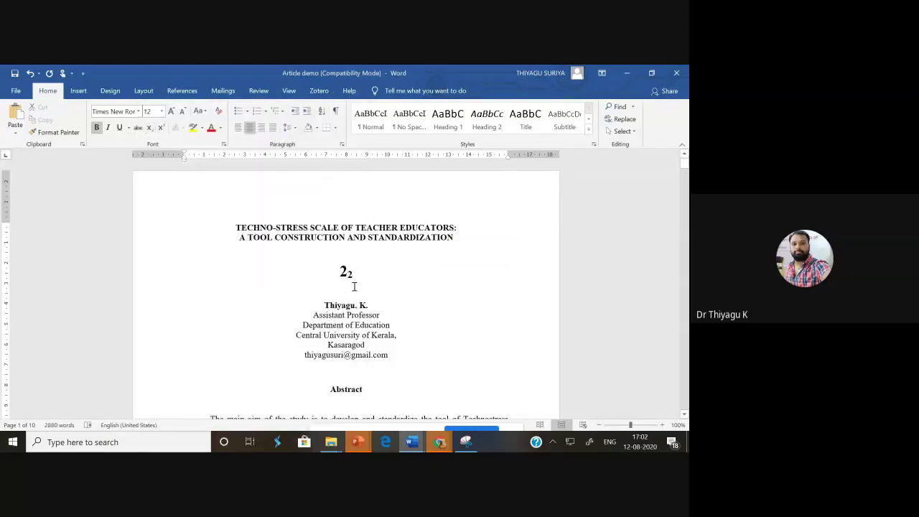
- Delete the sample number and the extra blank lines between the title and the author details
left_click_drag(341, 271, 365, 277)
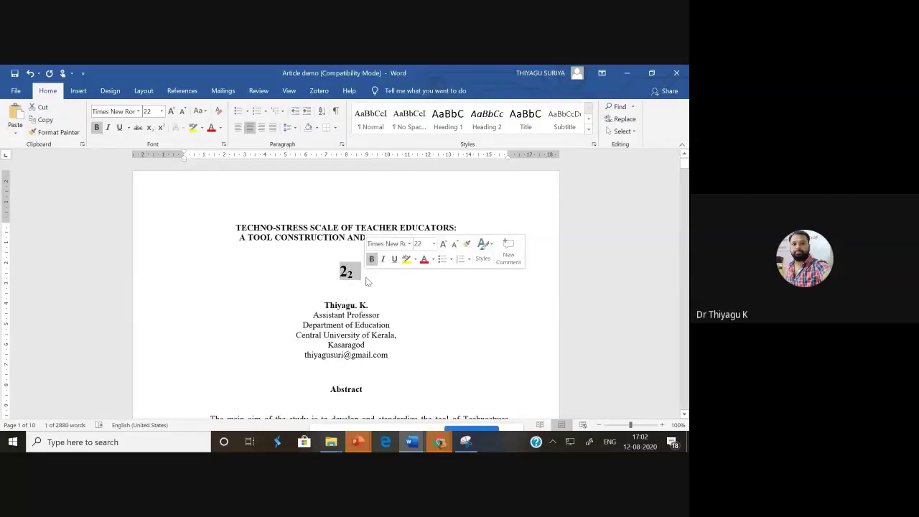
key("Delete")
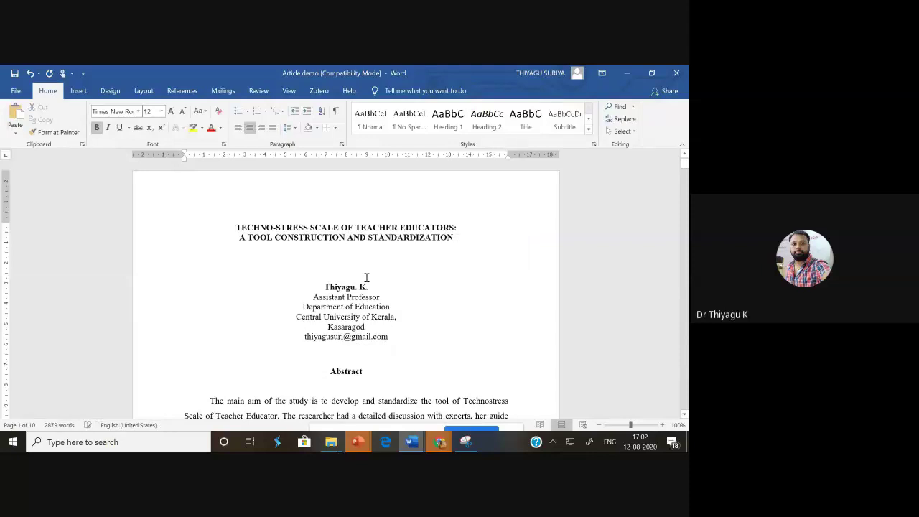
key("Delete")
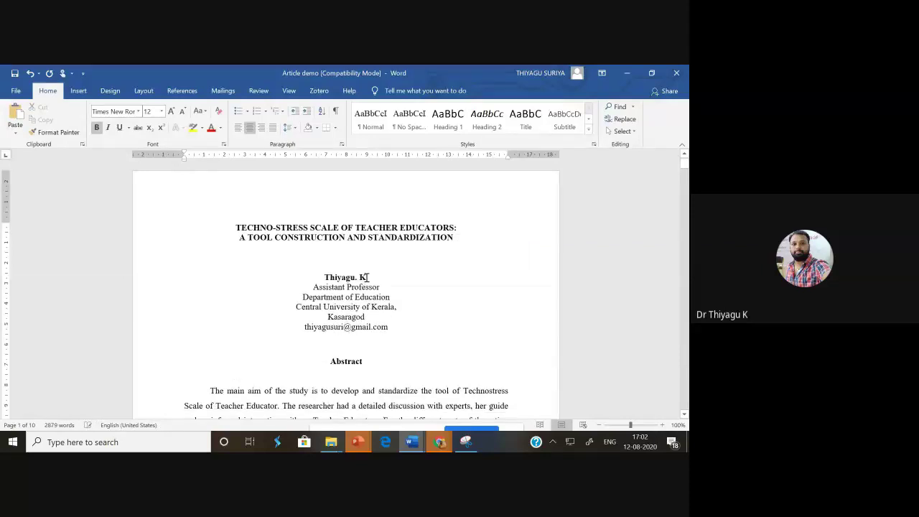
key("BackSpace")
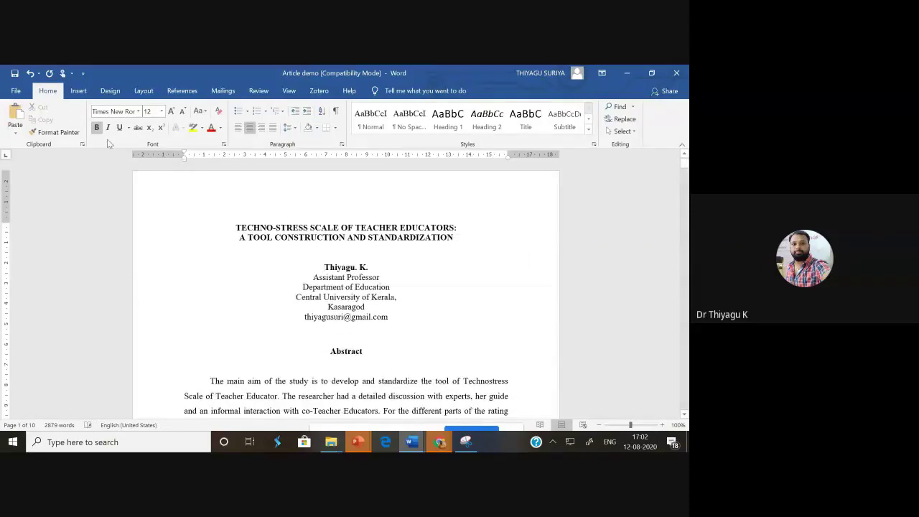
- Check the available fonts and the font and size of the text from the title to the tool construction section
left_click(139, 111)
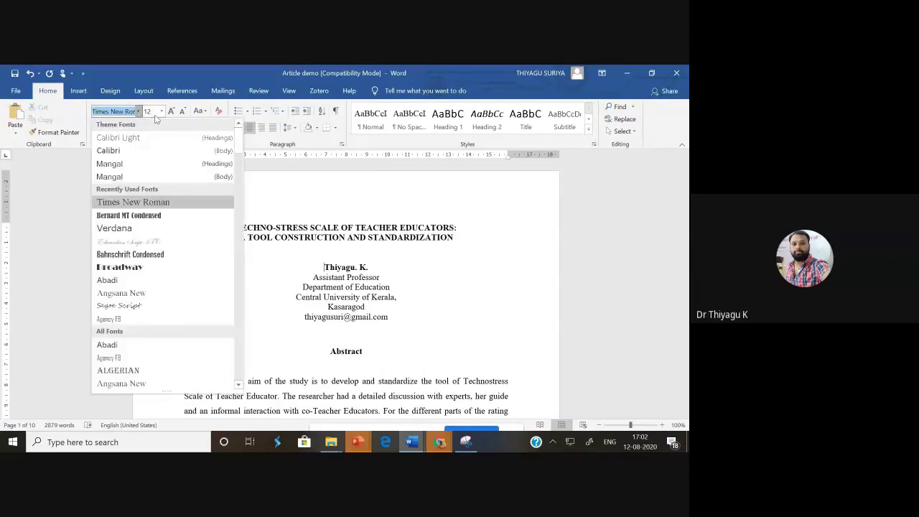
left_click(269, 200)
left_click_drag(247, 227, 347, 246)
left_click_drag(365, 359, 441, 370)
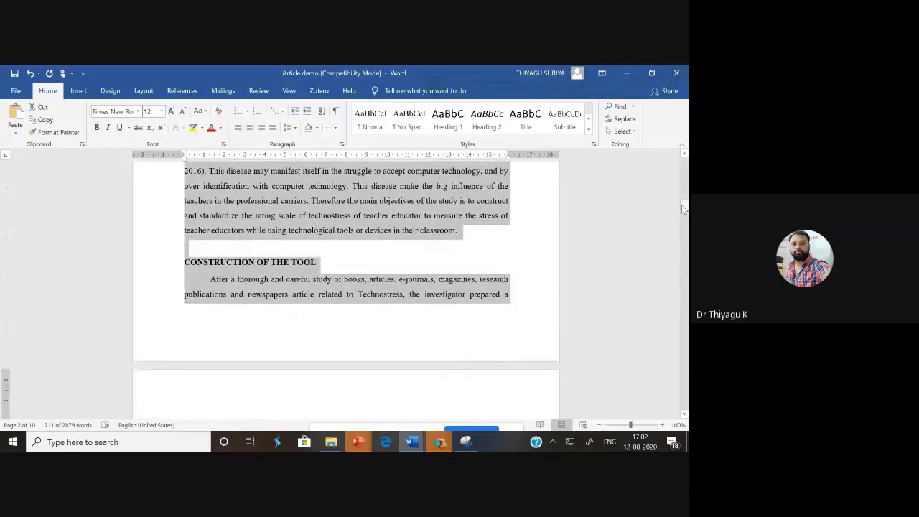
left_click_drag(683, 207, 682, 158)
- Switch to the PowerPoint presentation and present the Line Space slide as a full-screen slide show
left_click(629, 73)
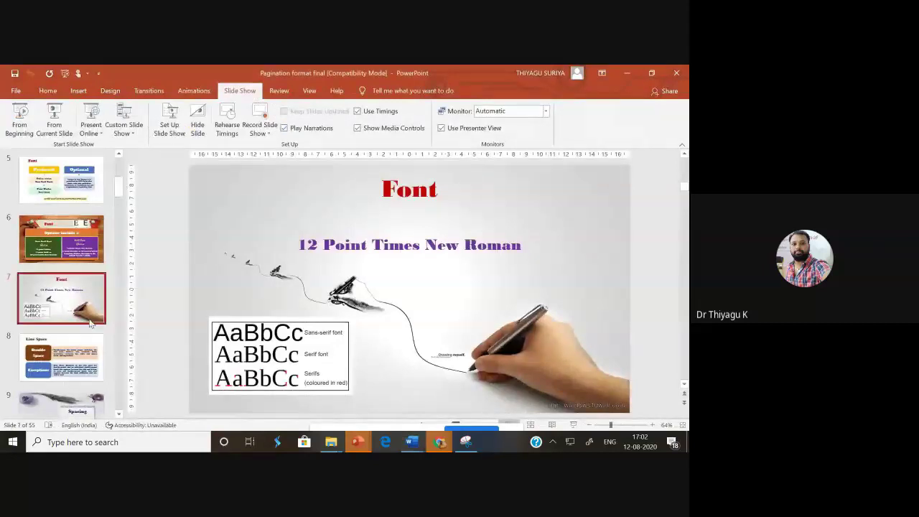
left_click(61, 357)
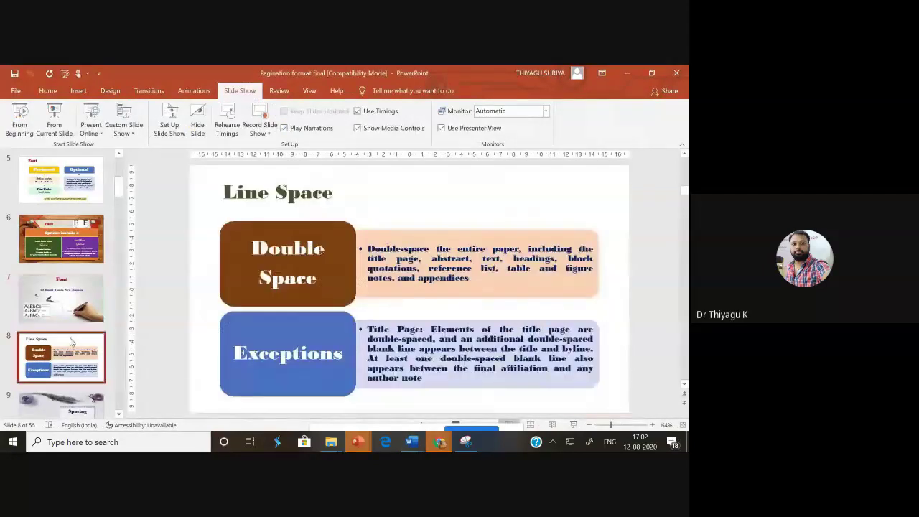
left_click(54, 118)
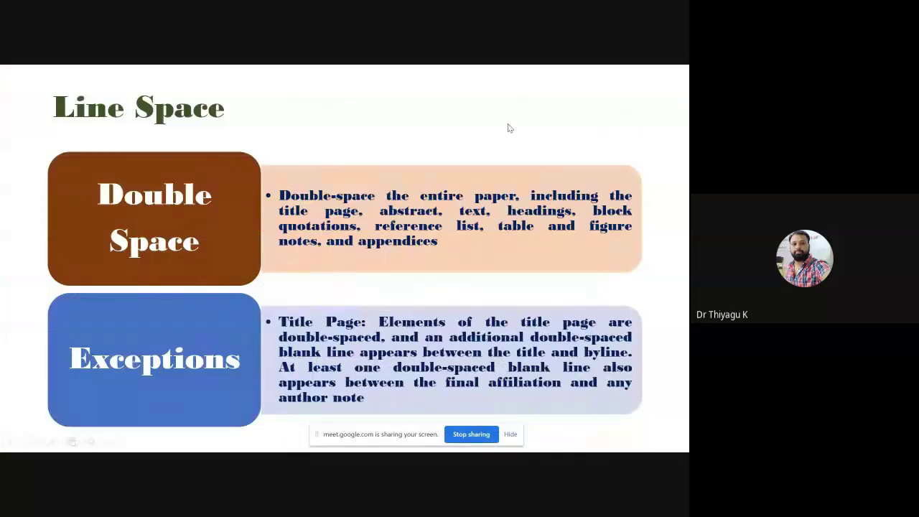
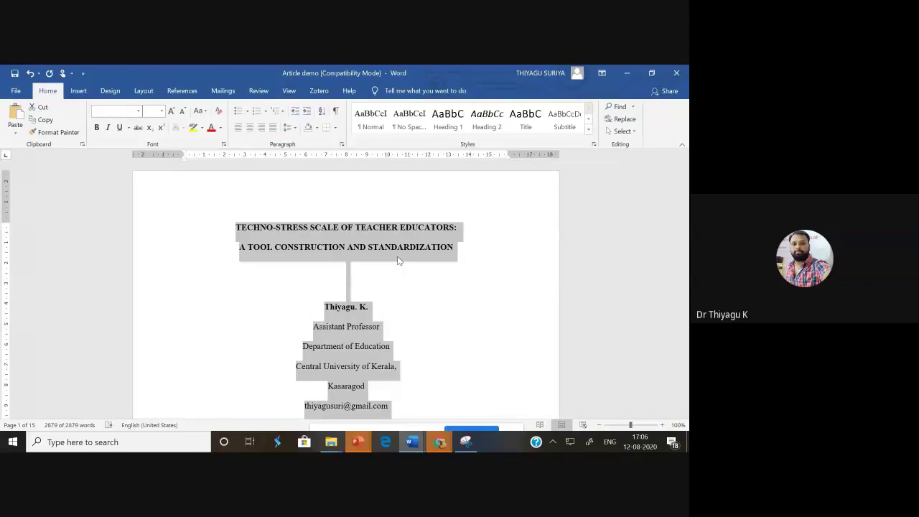
- Try 1.5 line spacing on the entire Word article and return it to double spacing
key("ctrl+1")
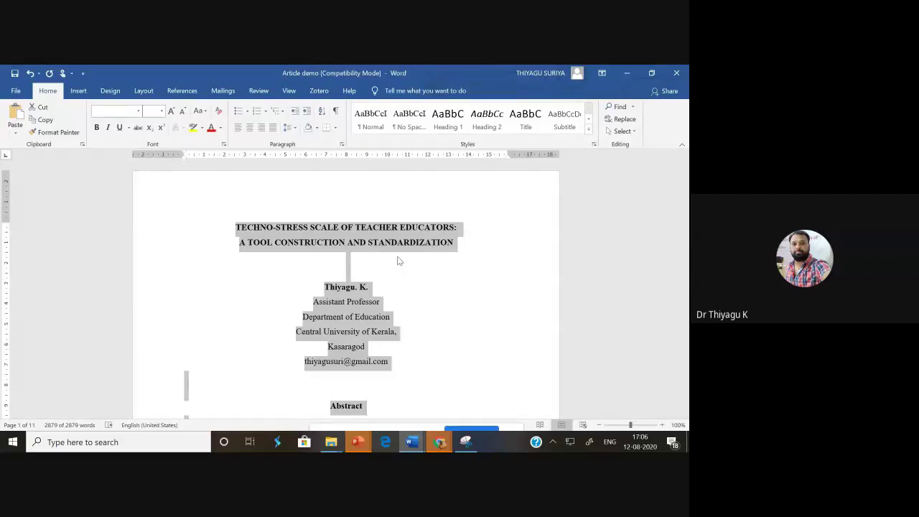
key("ctrl+5")
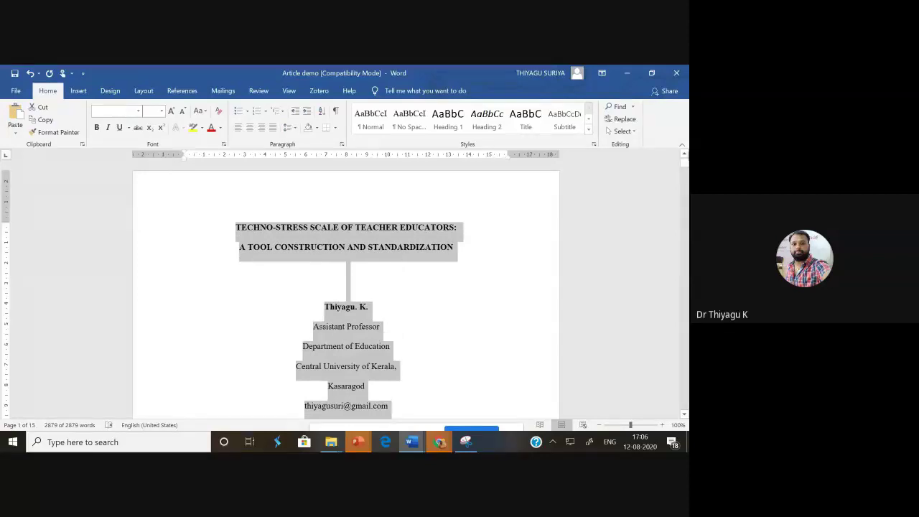
- Set the line spacing of the entire article to Single in the Paragraph settings
mouse_move(684, 157)
left_mouse_down()
mouse_move(684, 178)
mouse_move(684, 167)
left_mouse_up()
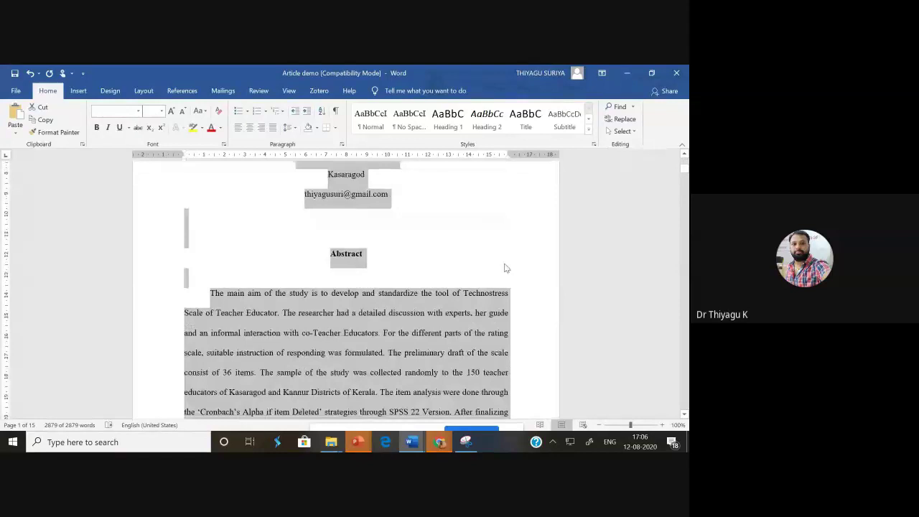
right_click(360, 309)
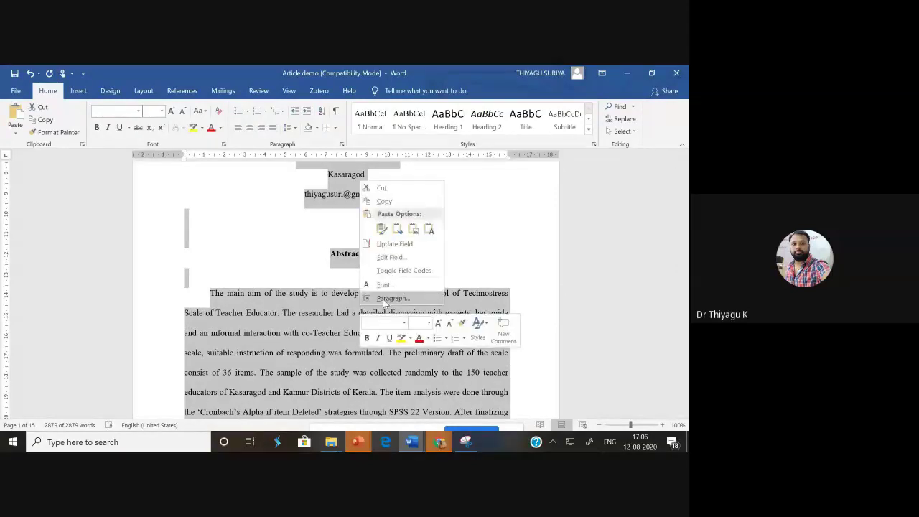
left_click(383, 299)
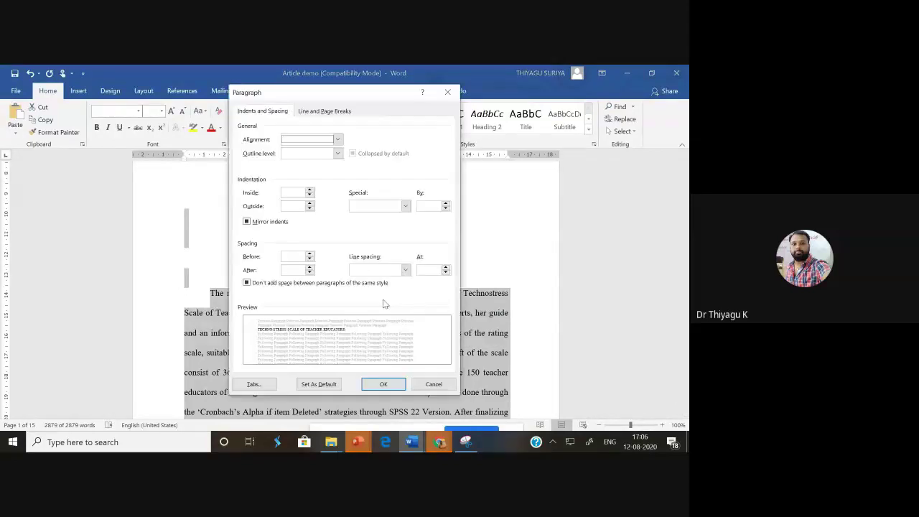
left_click(404, 270)
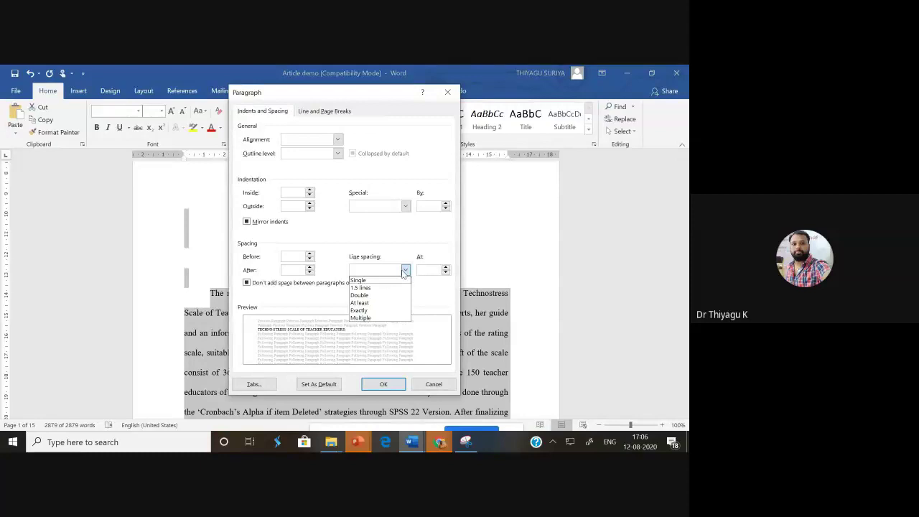
left_click(358, 280)
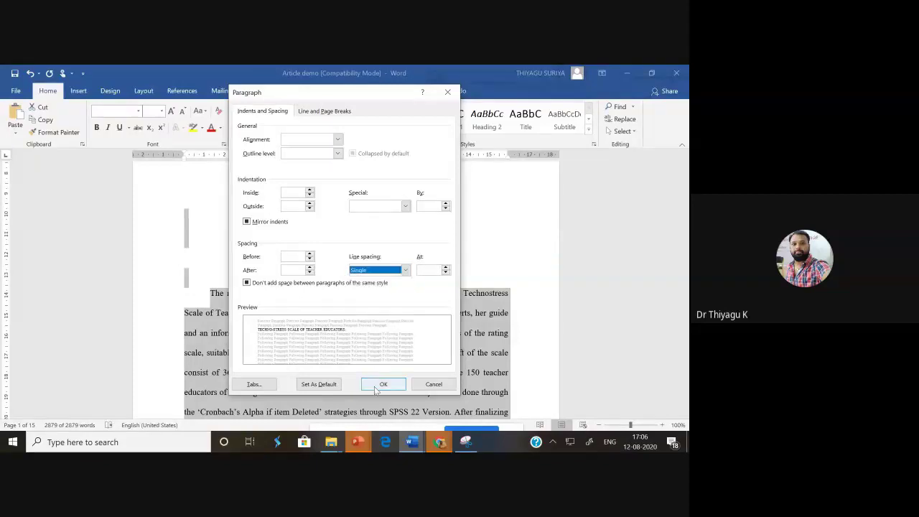
left_click(382, 385)
- Set the line spacing of the entire article to 1.5 lines in the Paragraph settings
scroll(684, 172, "up", 6)
scroll(684, 172, "down", 3)
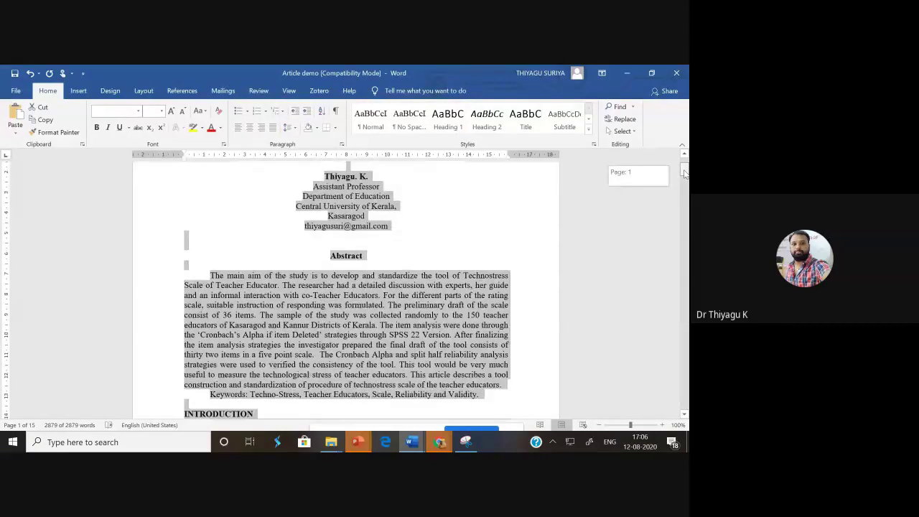
scroll(399, 242, "down", 2)
right_click(399, 242)
left_click(431, 305)
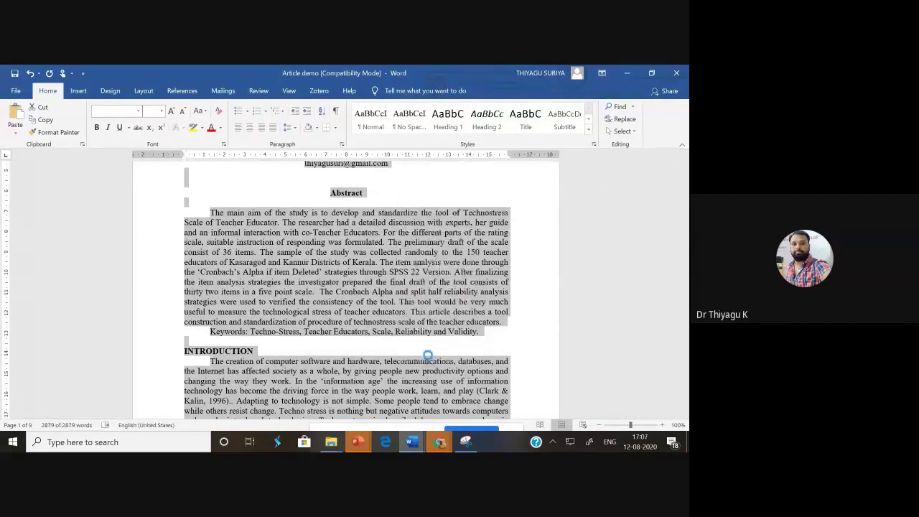
left_click(404, 269)
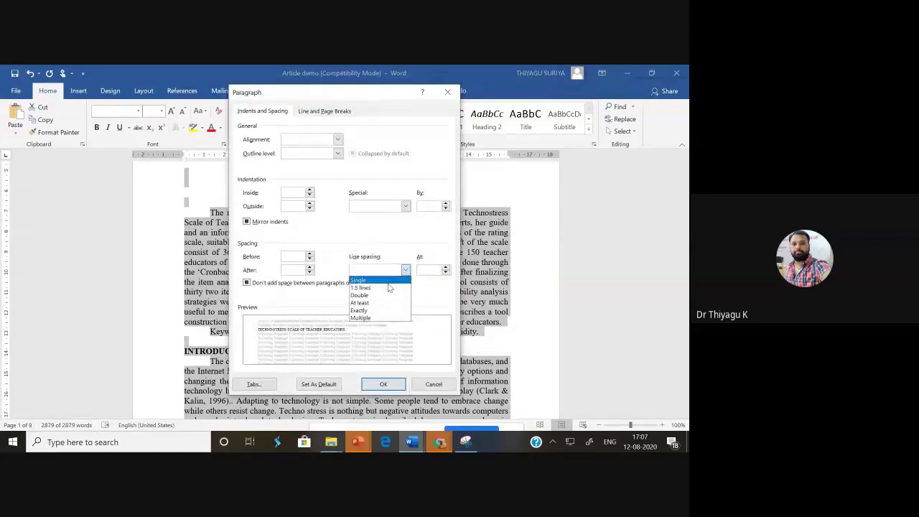
left_click(402, 286)
left_click(378, 384)
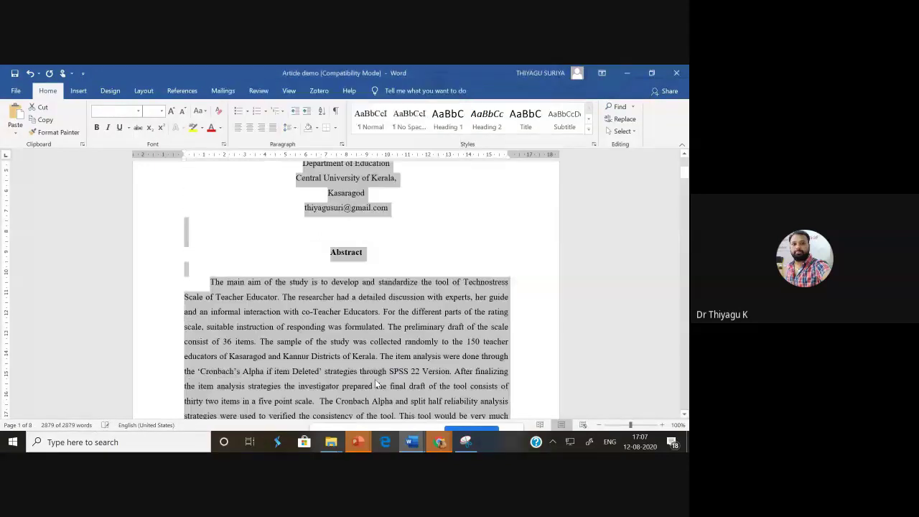
- Set the line spacing of the whole selected article to Double in the Paragraph settings
right_click(359, 319)
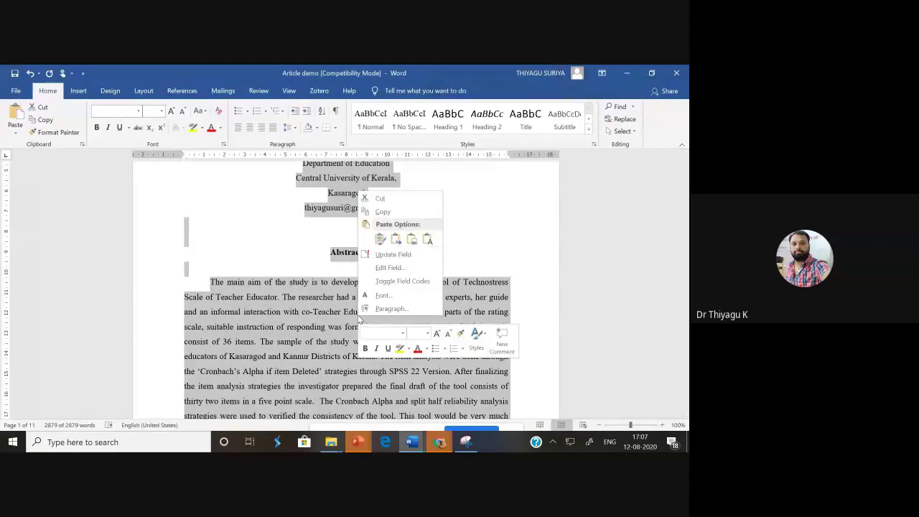
left_click(388, 307)
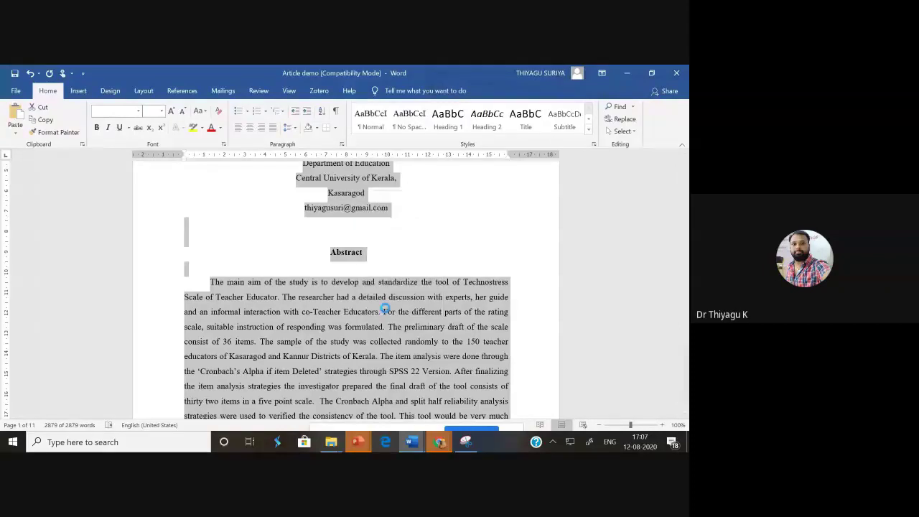
left_click(405, 270)
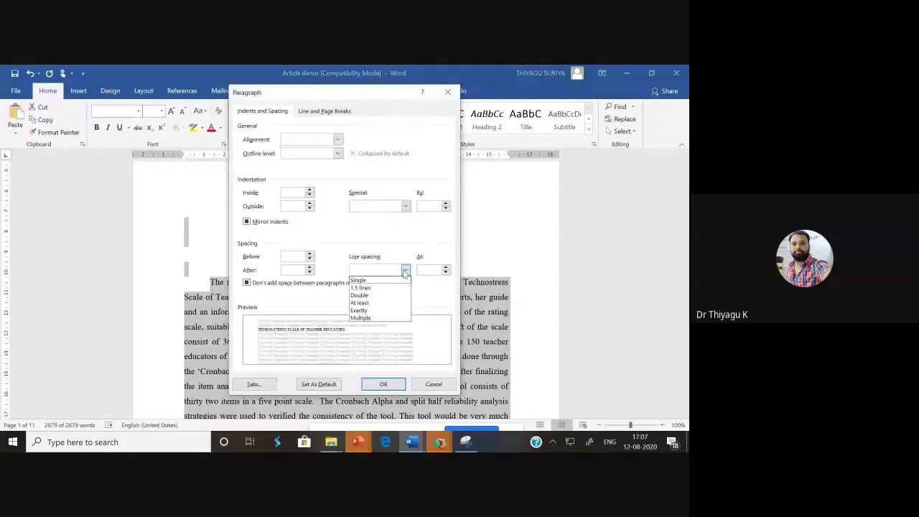
left_click(365, 295)
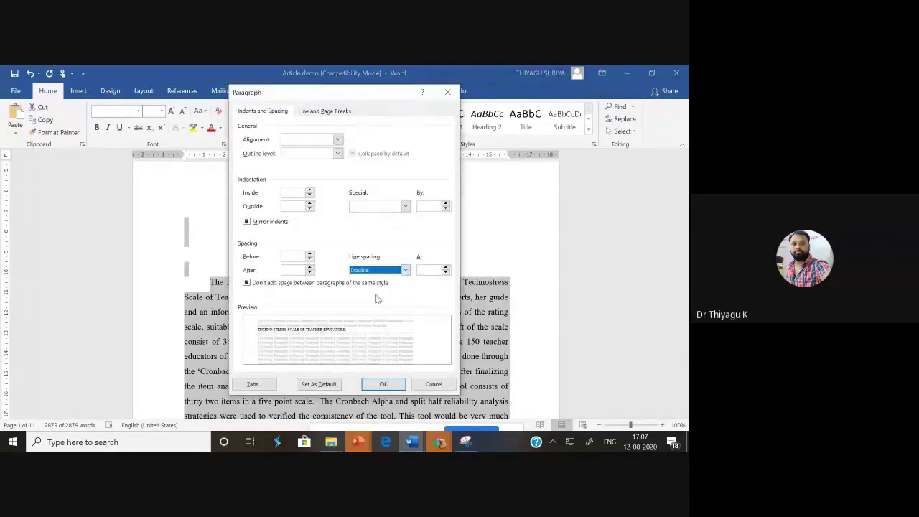
left_click(384, 385)
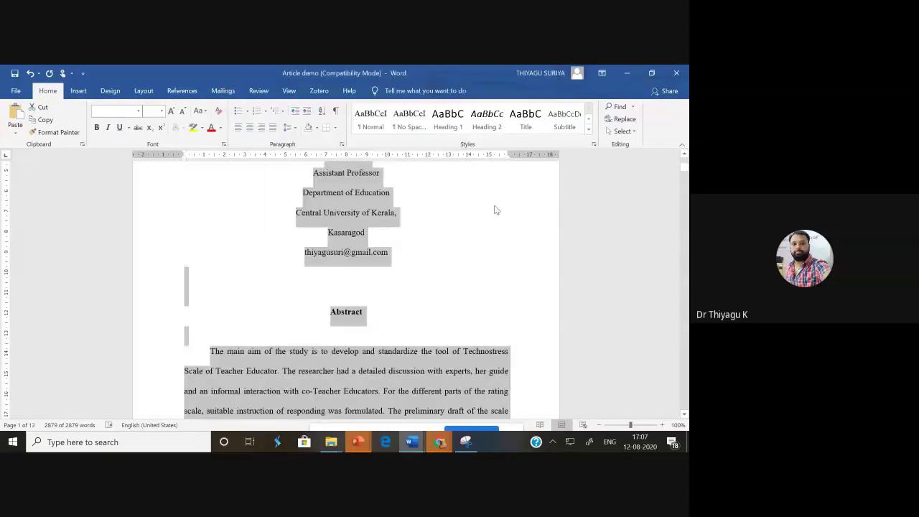
left_click_drag(686, 173, 686, 163)
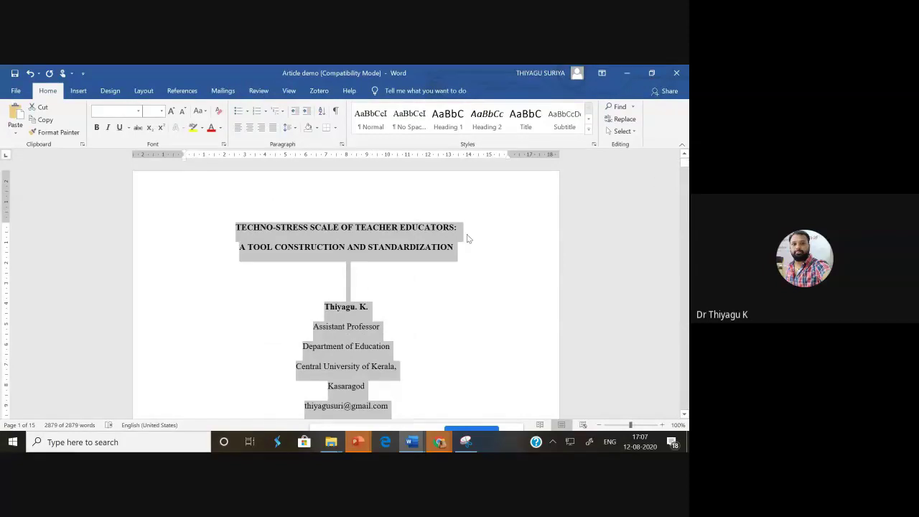
- Switch the entire article's line spacing to 1.5, back to double and finally to single, then deselect the text
key("ctrl+1")
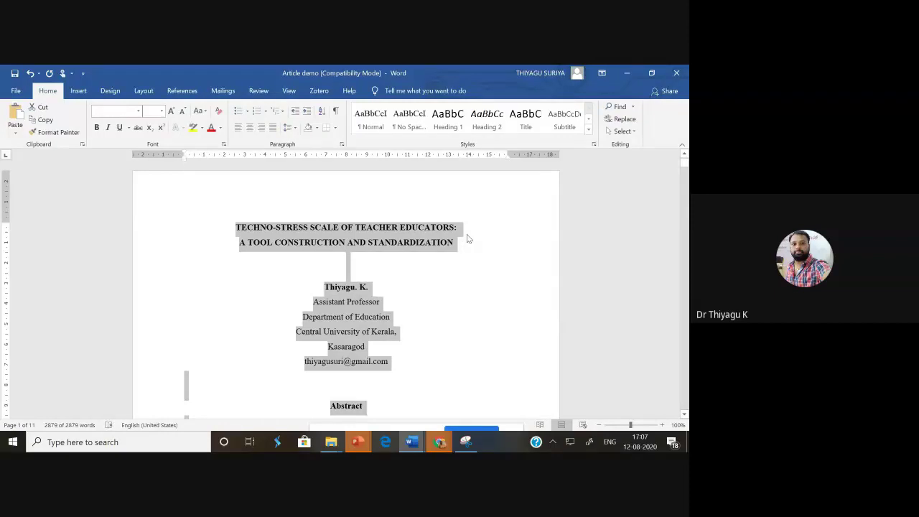
key("ctrl+5")
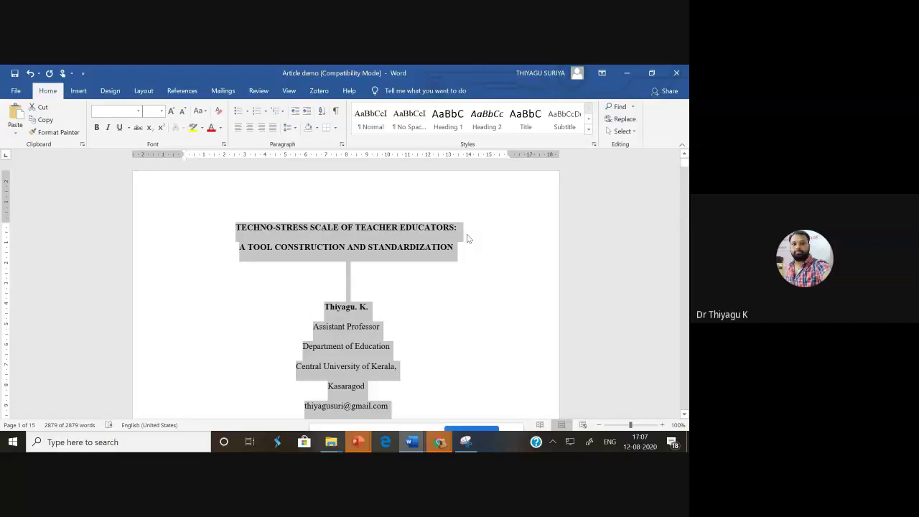
key("ctrl+1")
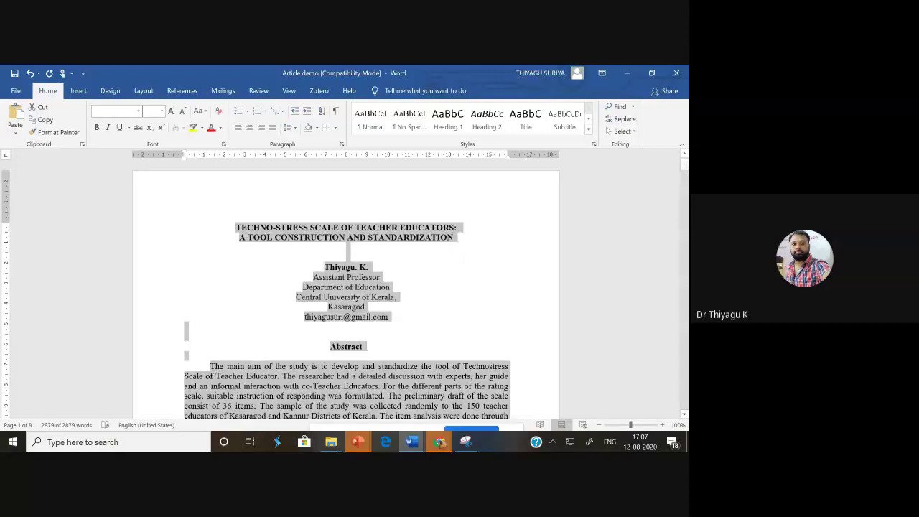
left_click_drag(684, 164, 685, 172)
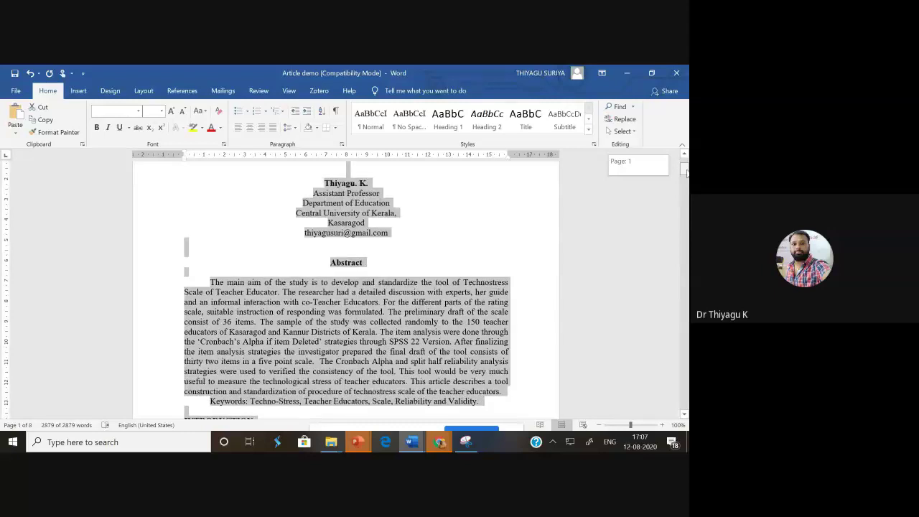
left_click(432, 229)
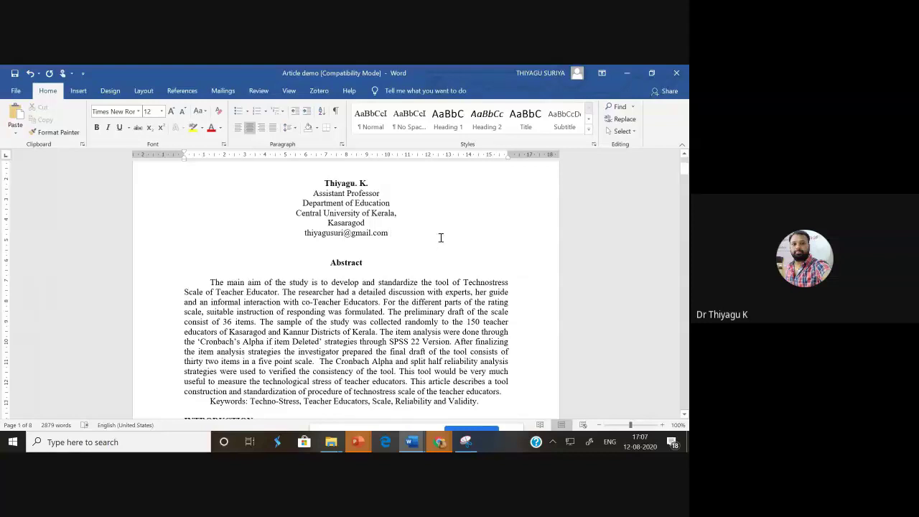
left_click(441, 237)
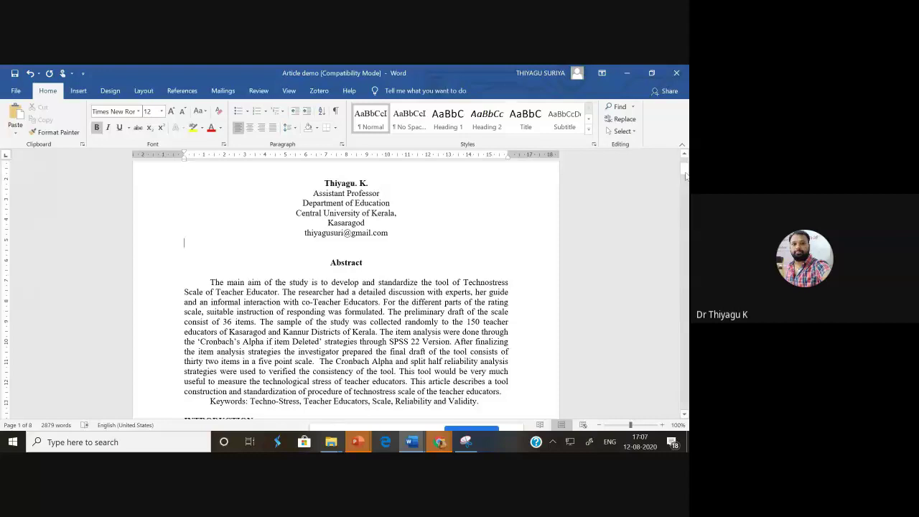
left_click_drag(685, 176, 684, 162)
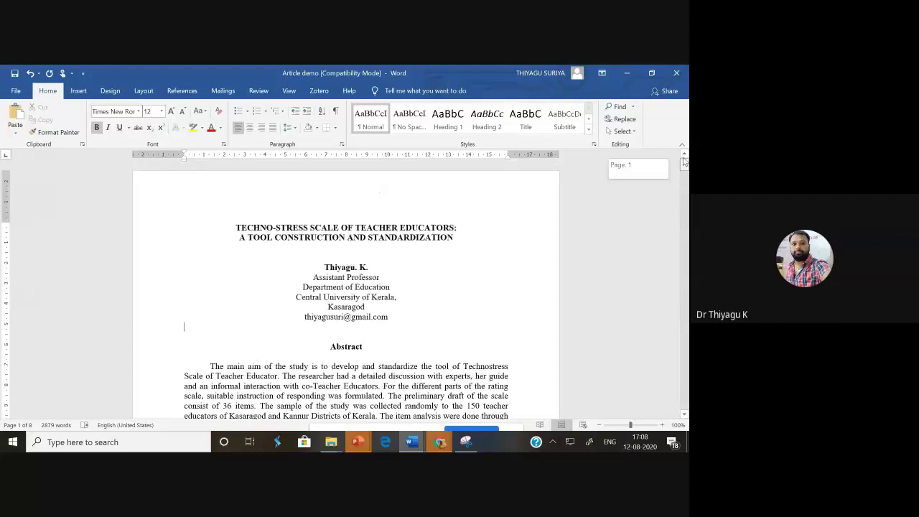
key("ctrl+a")
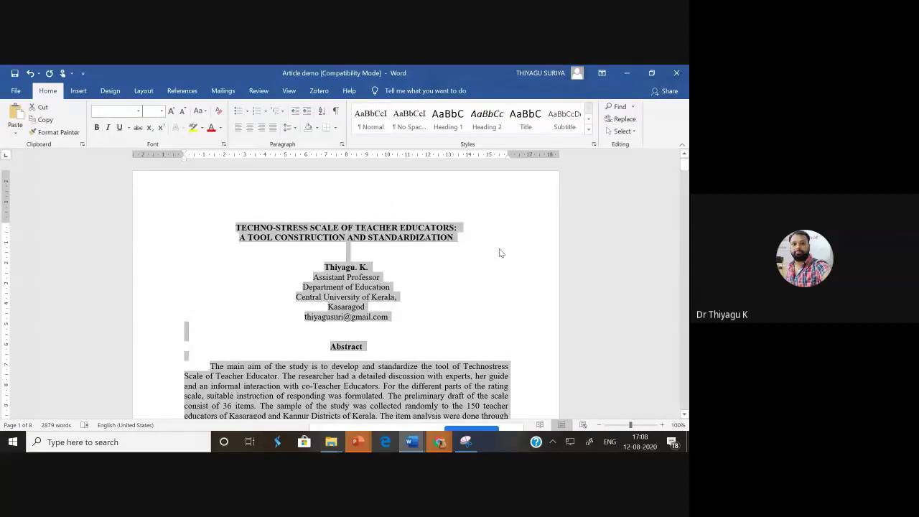
right_click(328, 239)
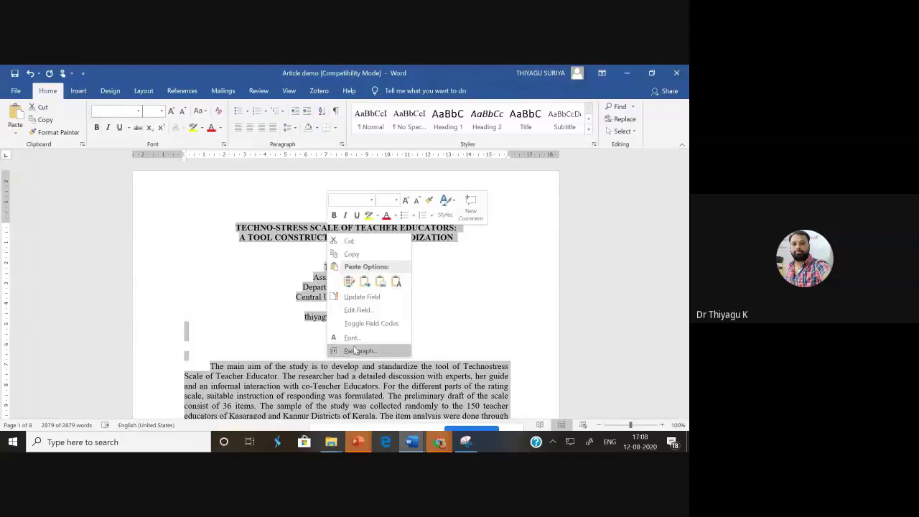
left_click(458, 319)
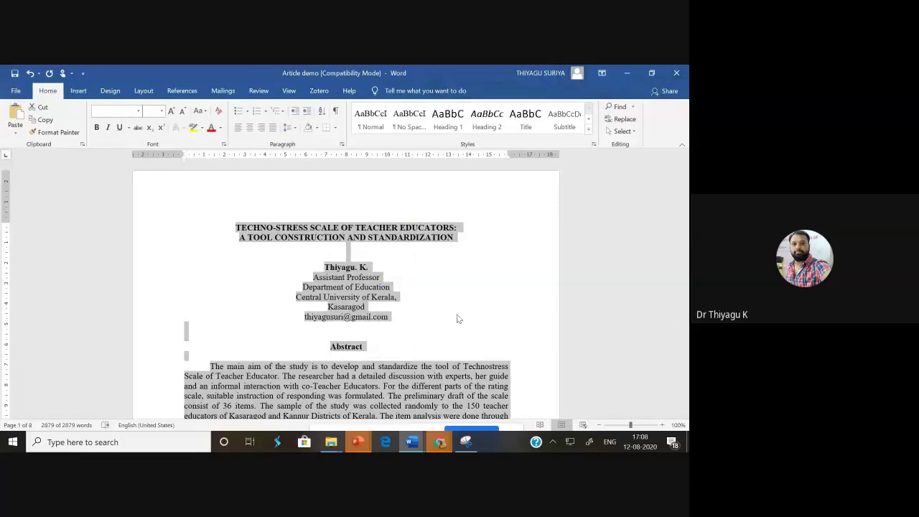
- Set the default line spacing to Double for this document only through Custom Paragraph Spacing
left_click_drag(236, 227, 459, 228)
left_click(141, 91)
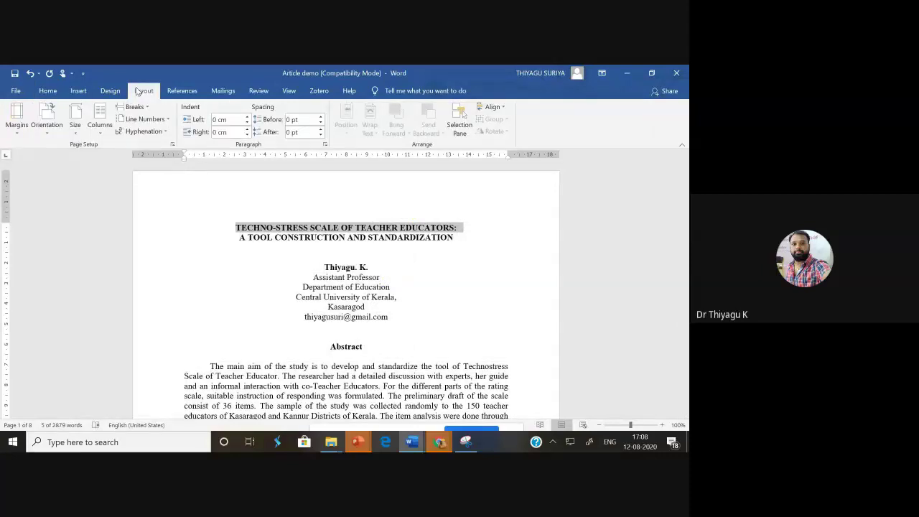
left_click(108, 92)
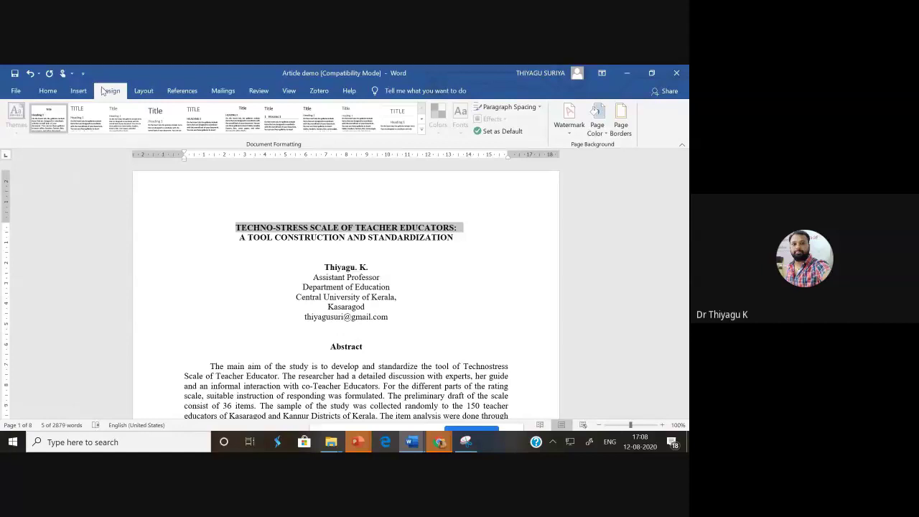
left_click(506, 212)
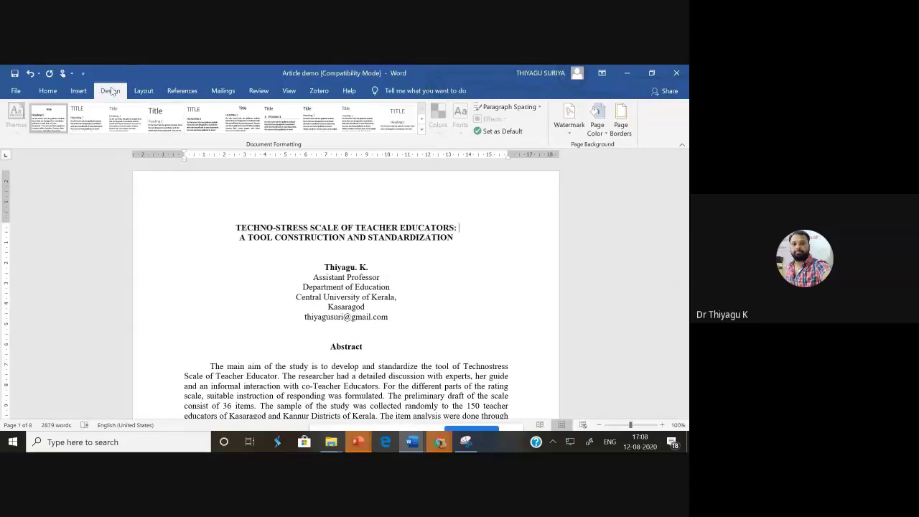
left_click(520, 109)
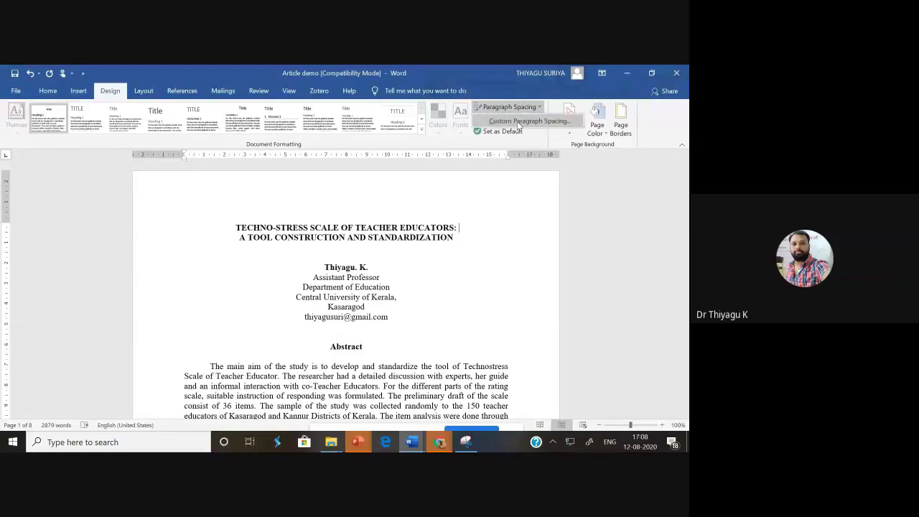
left_click(518, 122)
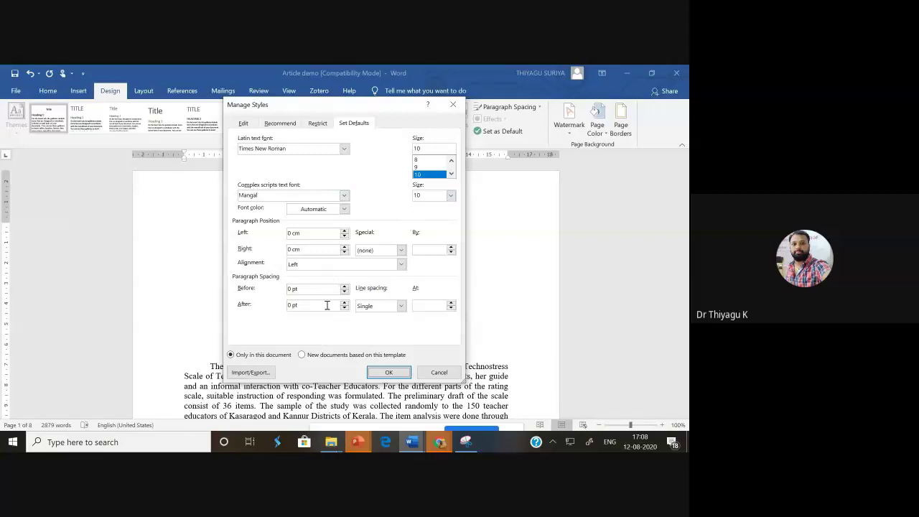
left_click(401, 307)
left_click(376, 332)
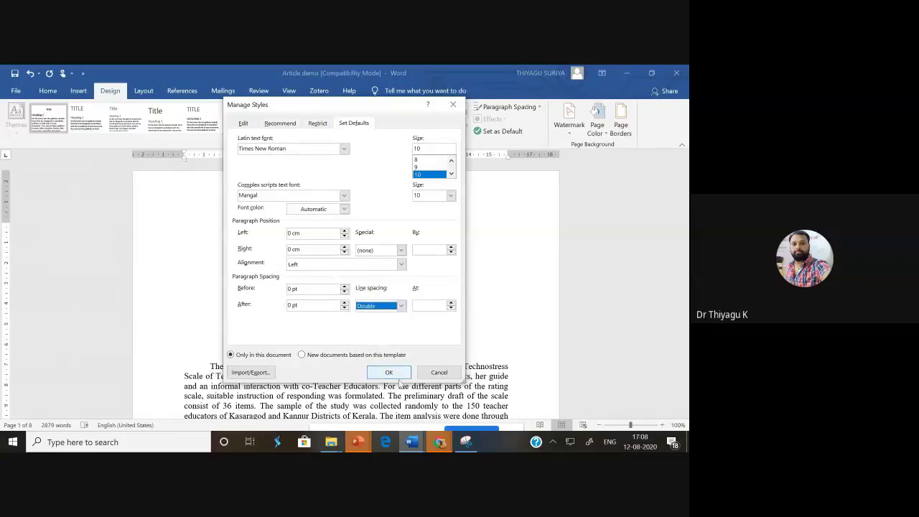
left_click(391, 373)
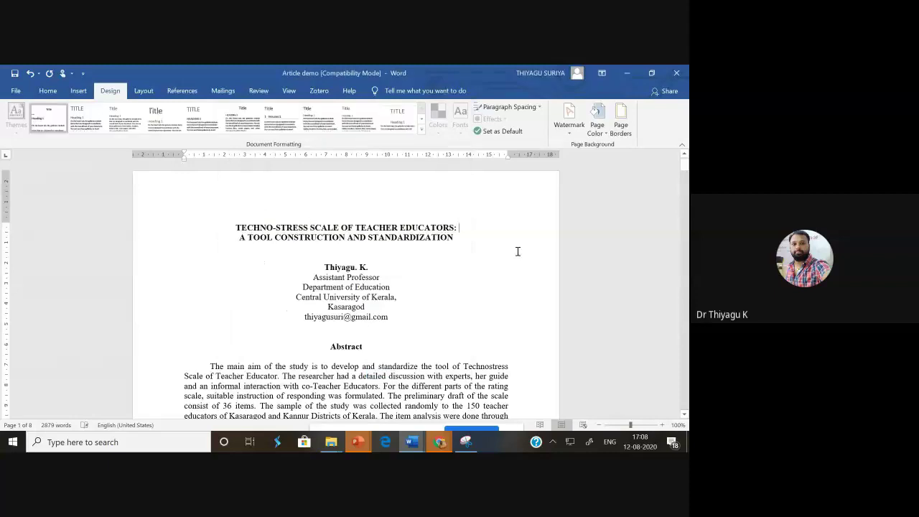
- Select the entire article and change the document's default line spacing to At least in Custom Paragraph Spacing
key("ctrl+a")
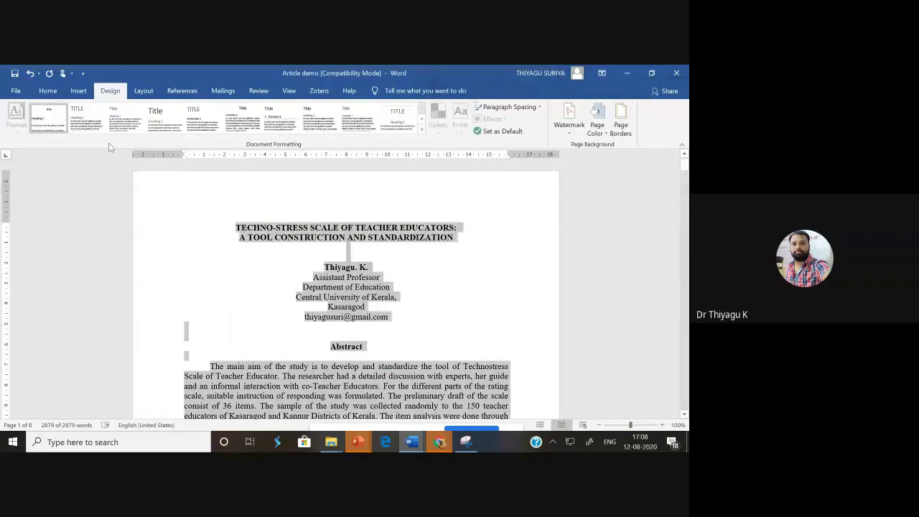
left_click(537, 107)
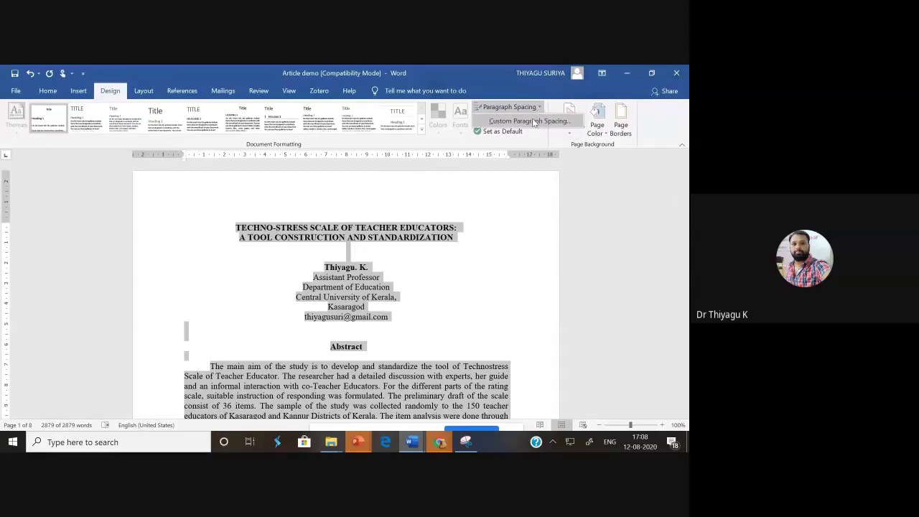
left_click(532, 121)
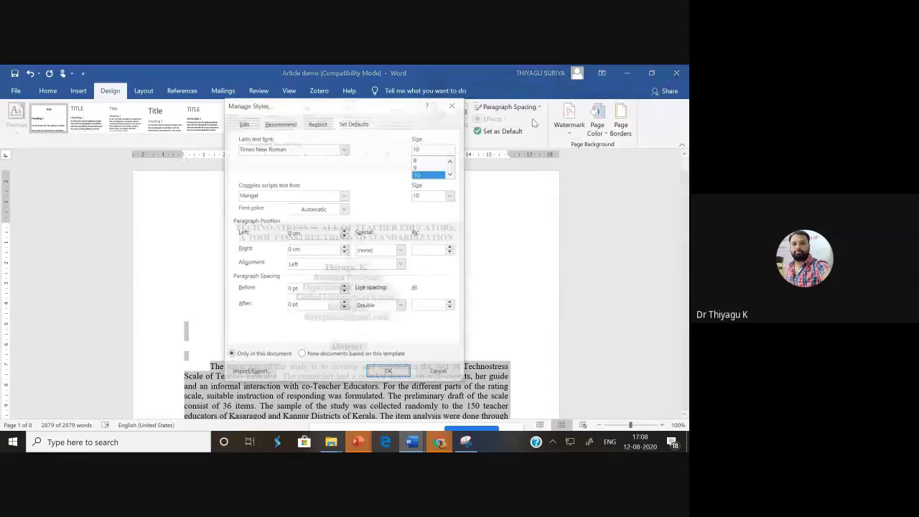
left_click(363, 306)
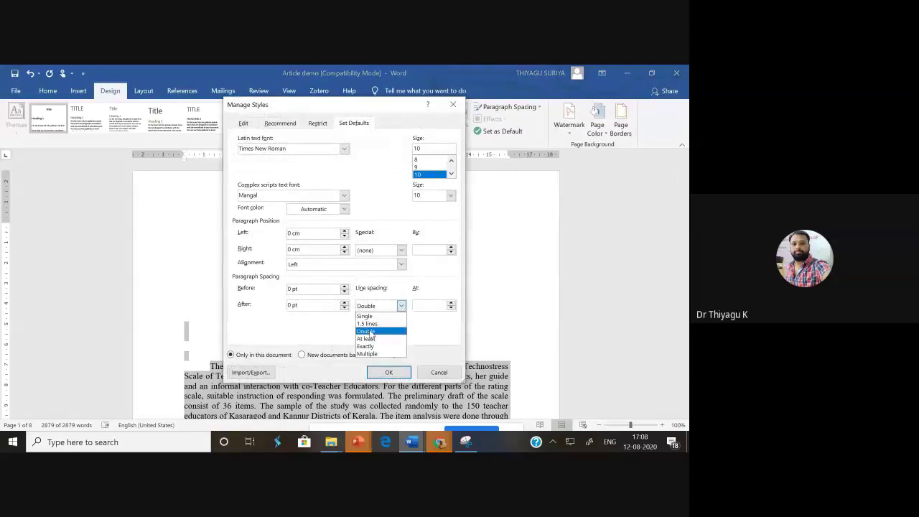
left_click(367, 337)
left_click(386, 373)
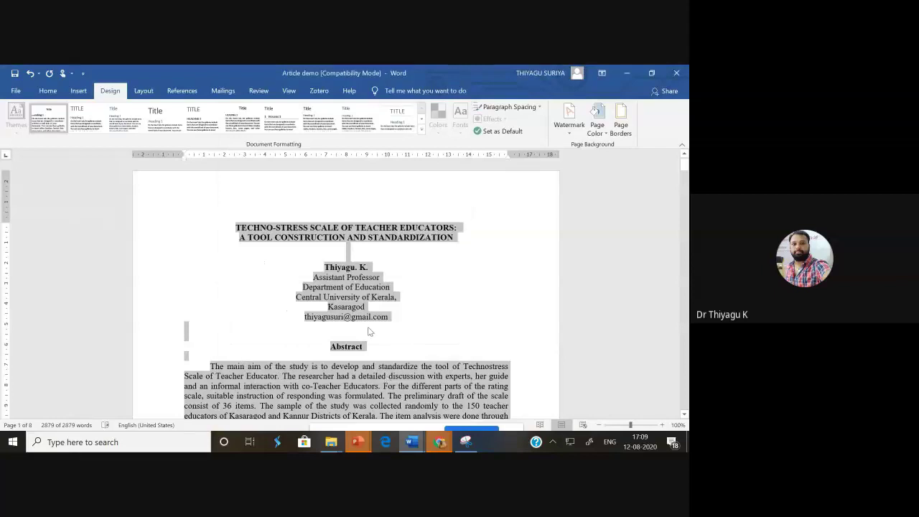
right_click(348, 243)
key("Escape")
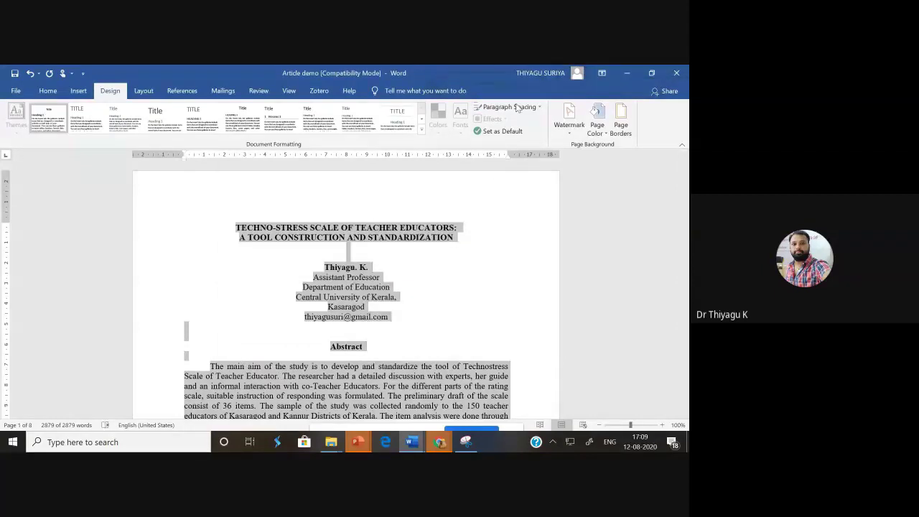
- Set this document's default line spacing to 1.5 lines through Custom Paragraph Spacing
left_click(506, 106)
left_click(529, 117)
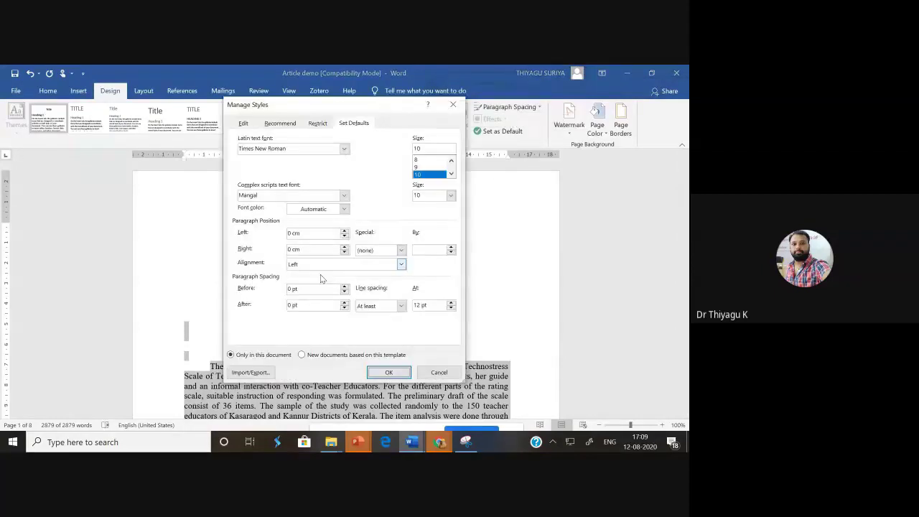
left_click(400, 305)
left_click(372, 324)
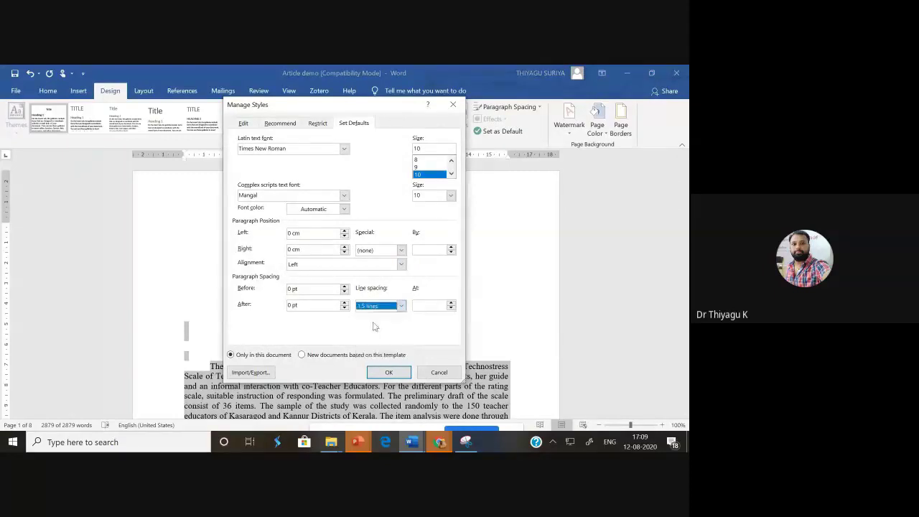
left_click(388, 372)
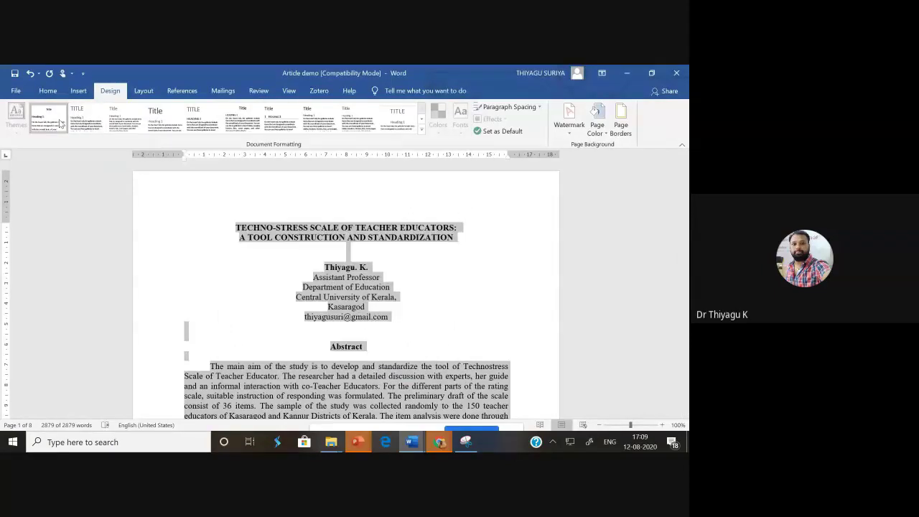
- Examine the line spacing choices and the New documents based on this template option in Custom Paragraph Spacing, and close without applying
left_click(511, 107)
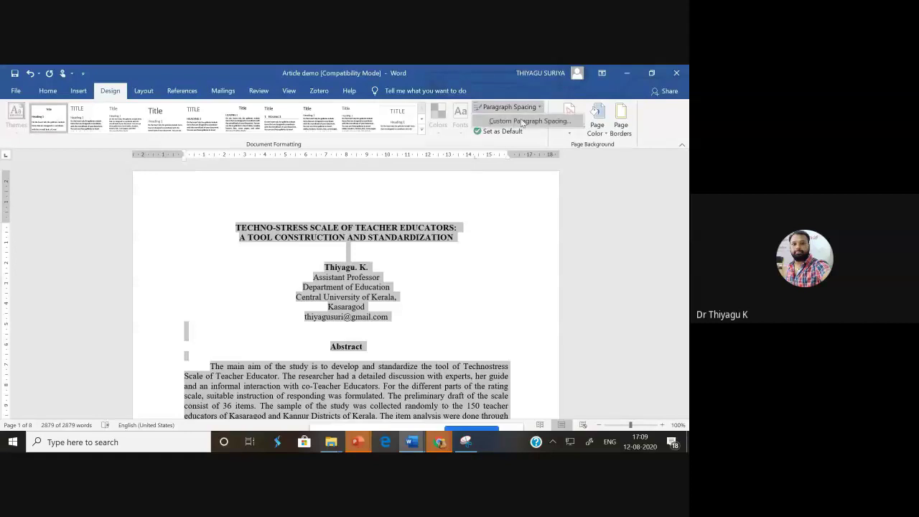
left_click(522, 122)
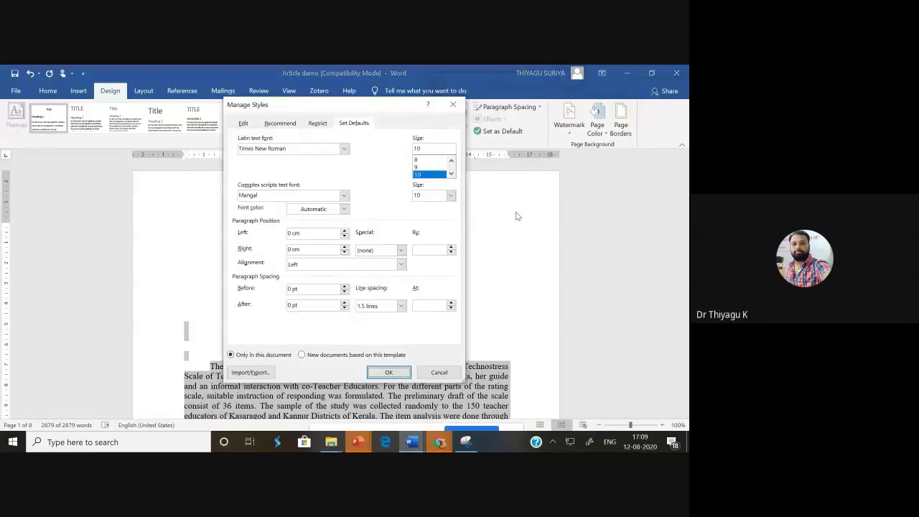
left_click(399, 305)
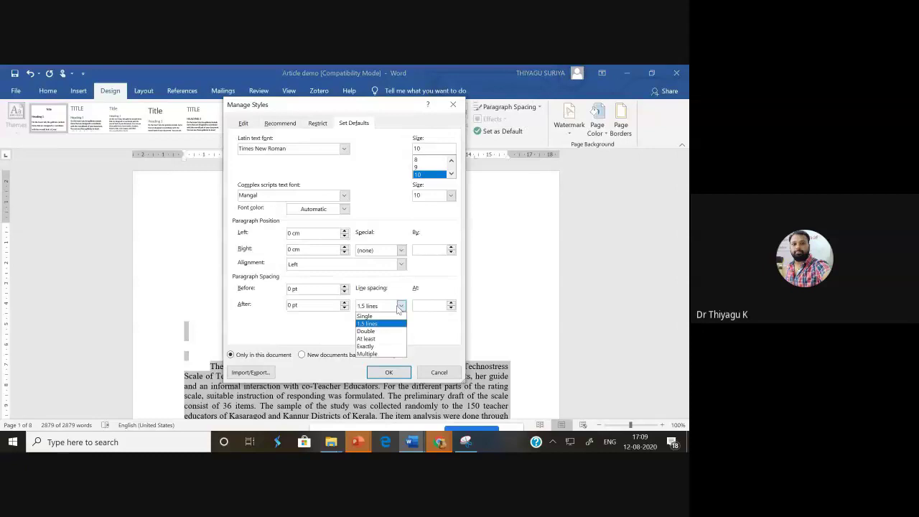
left_click(294, 338)
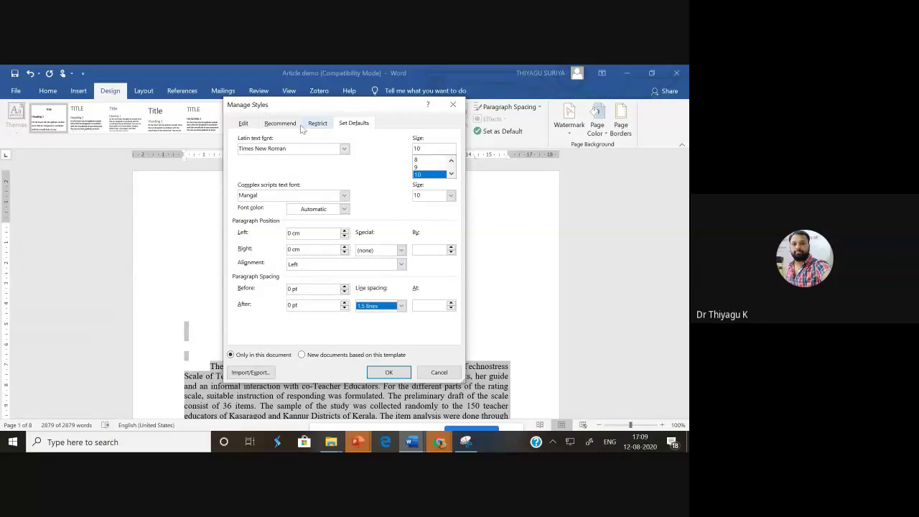
left_click(321, 355)
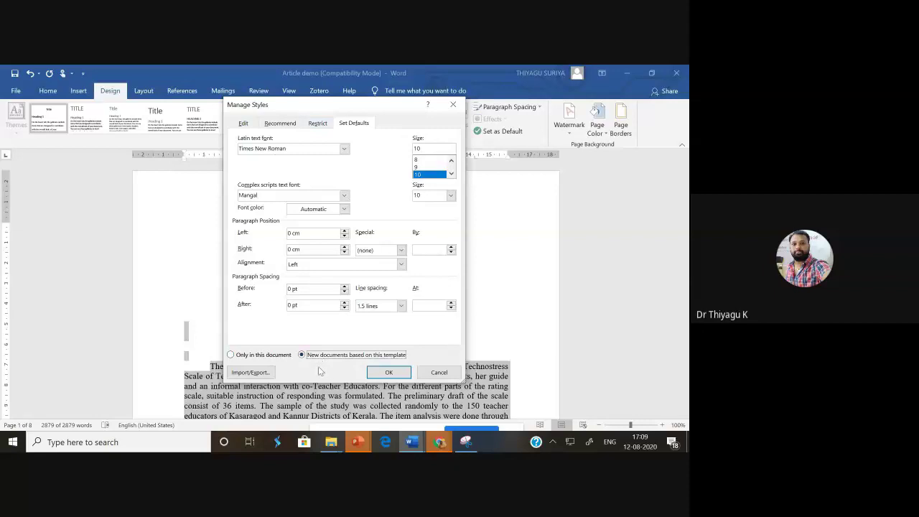
left_click(453, 105)
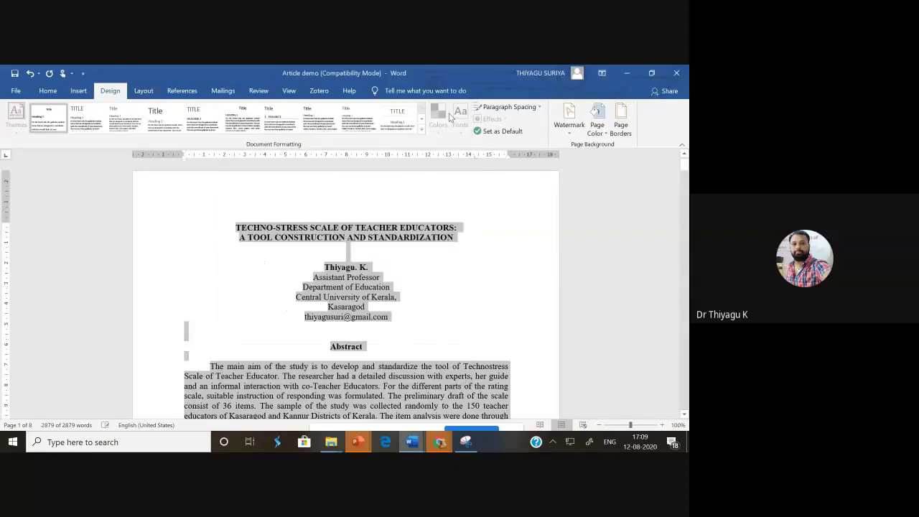
left_click(494, 216)
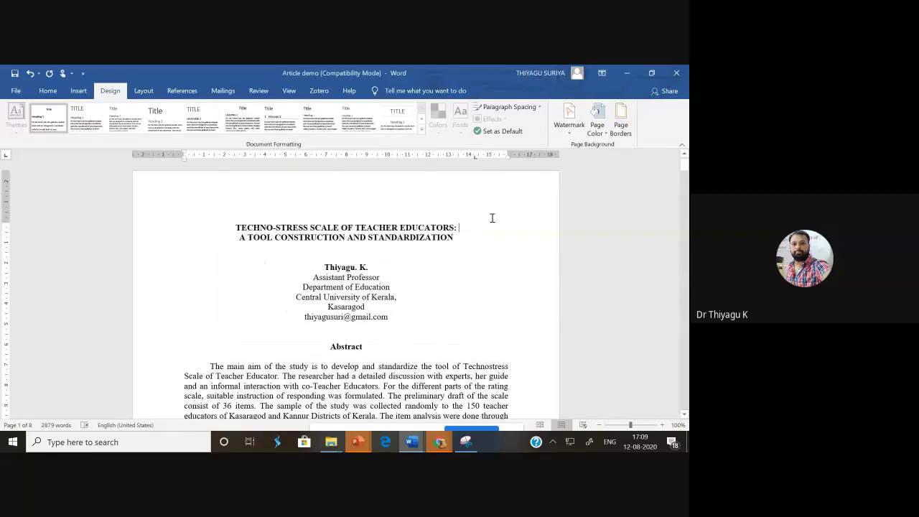
key("ctrl+a")
right_click(357, 232)
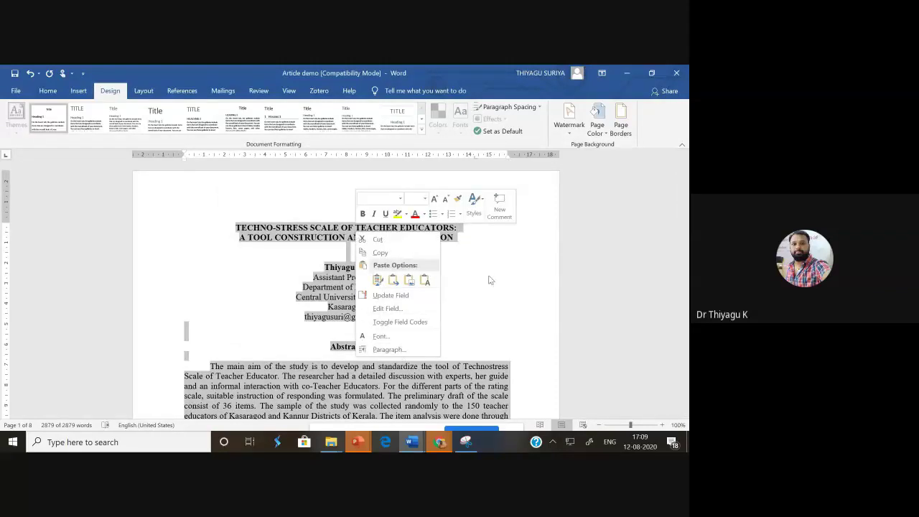
key("Escape")
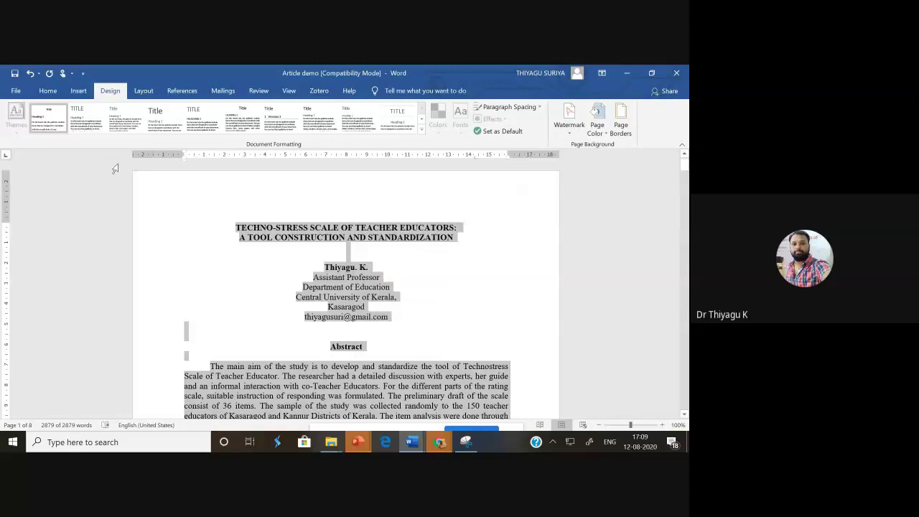
left_click(155, 178)
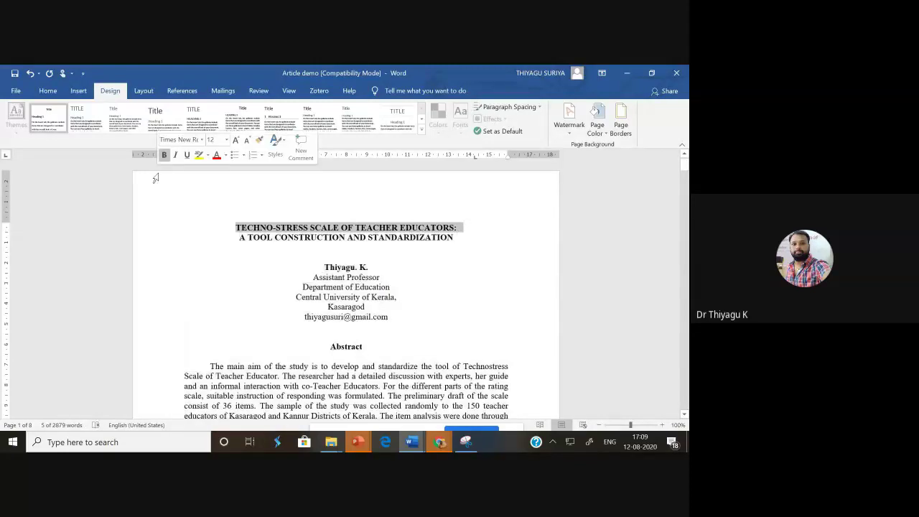
- Switch to the PowerPoint presentation, show the Alignment slide full screen from the current slide and end the show
left_click(628, 72)
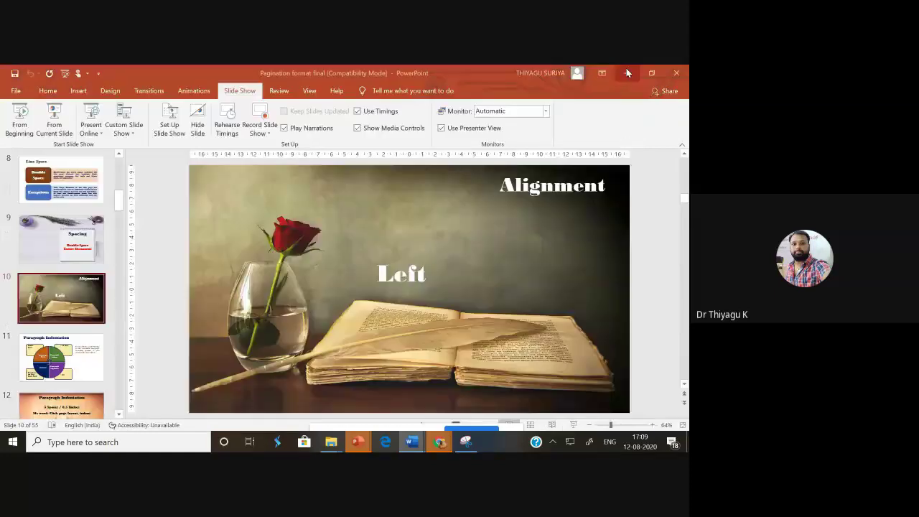
left_click(53, 128)
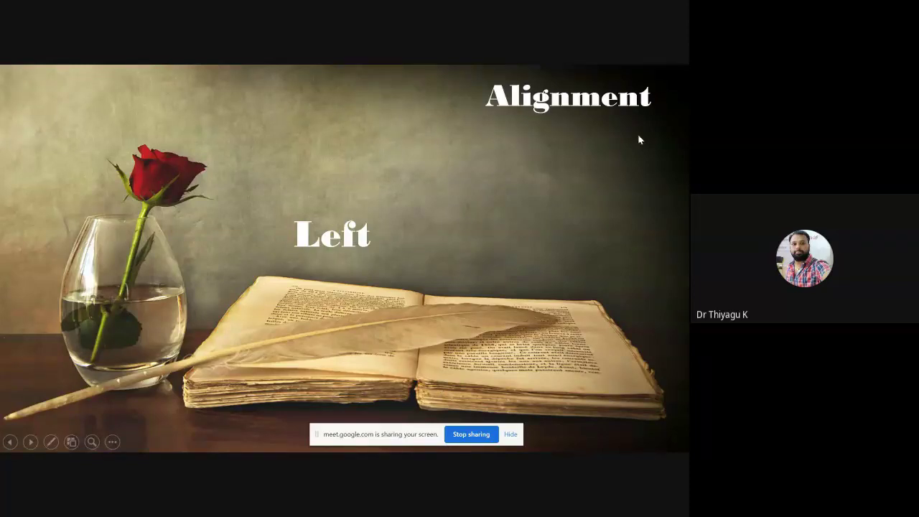
right_click(409, 269)
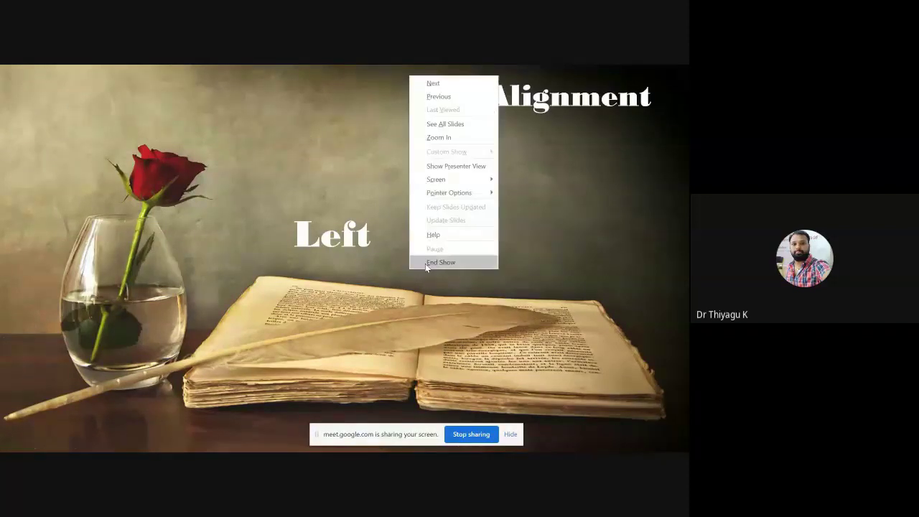
left_click(425, 263)
- Return to the Article demo document in Word, set the entire article's line spacing to 1.5 and deselect the text
mouse_move(411, 441)
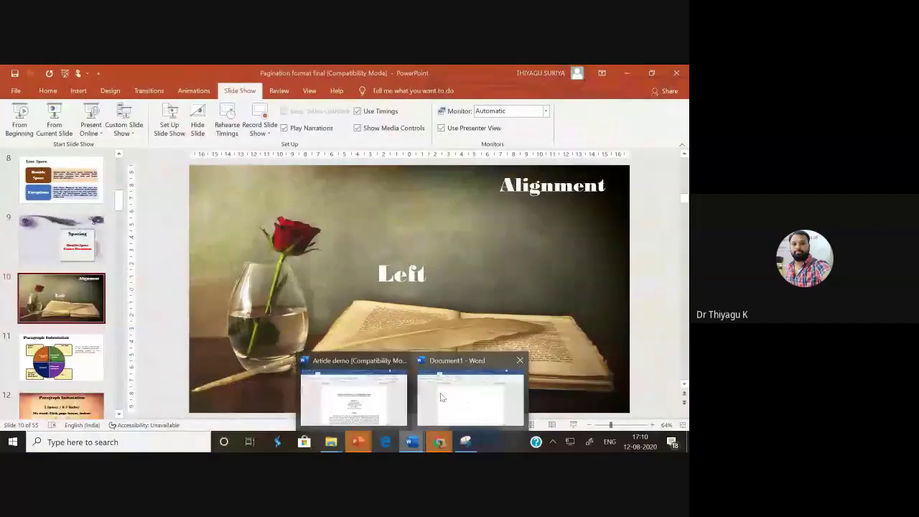
left_click(353, 402)
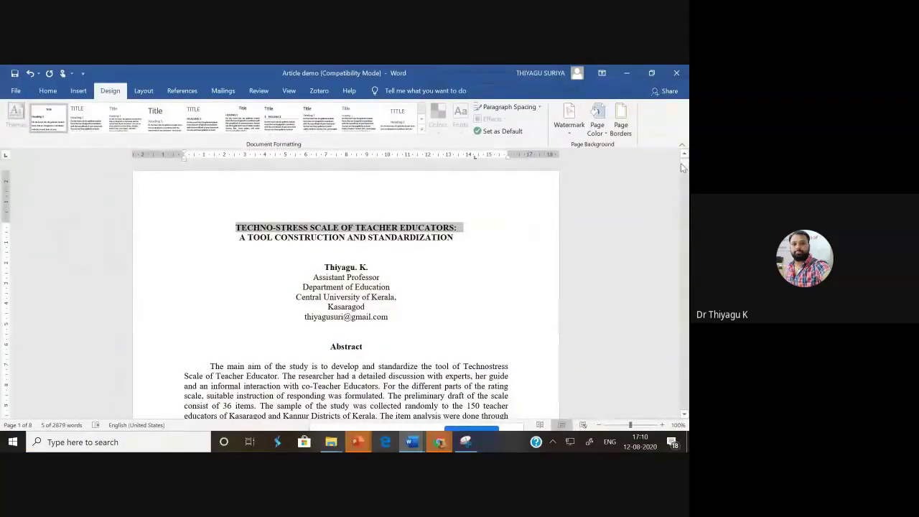
key("ctrl+a")
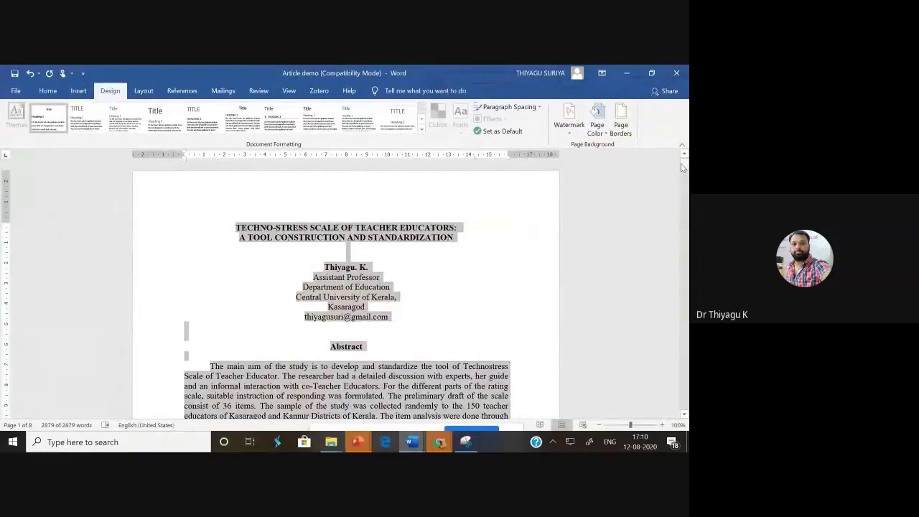
key("ctrl+5")
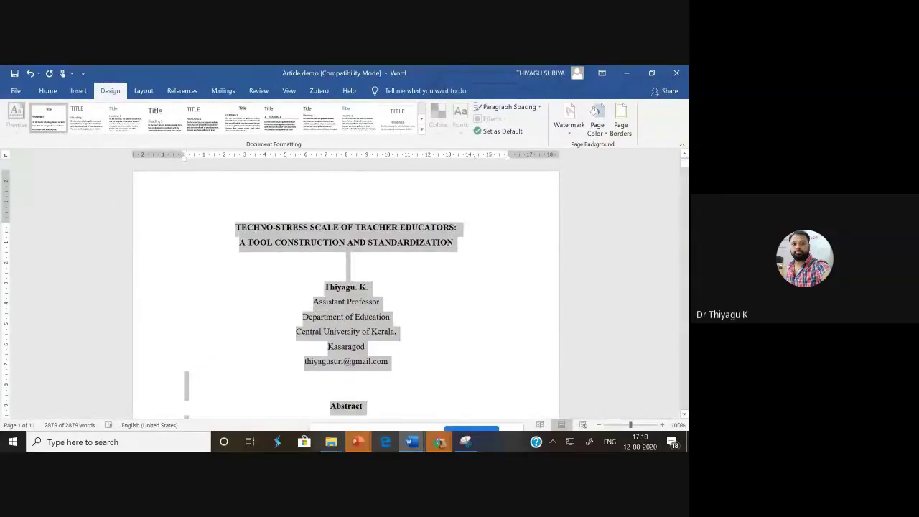
scroll(551, 208, "down", 6)
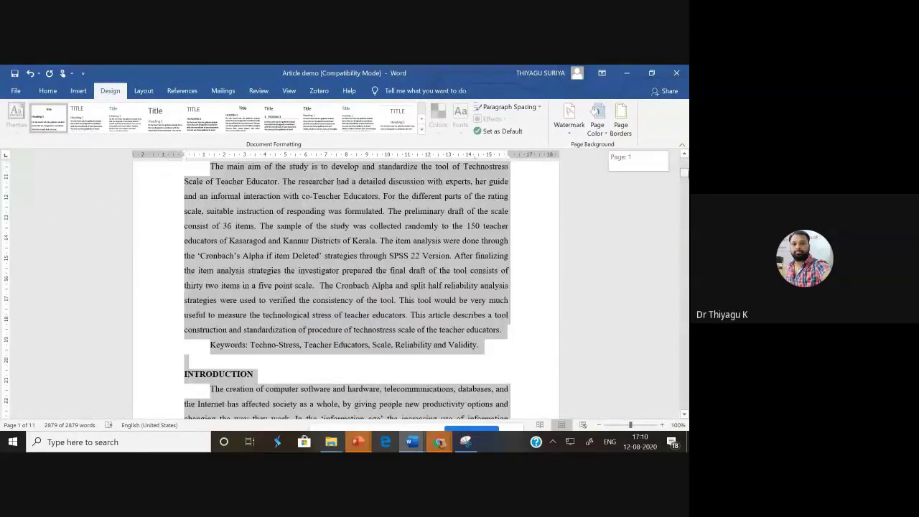
left_click(552, 208)
- Examine how the abstract's lines align at the margins, highlighting most of the paragraph and clearing the selection
left_click(684, 154)
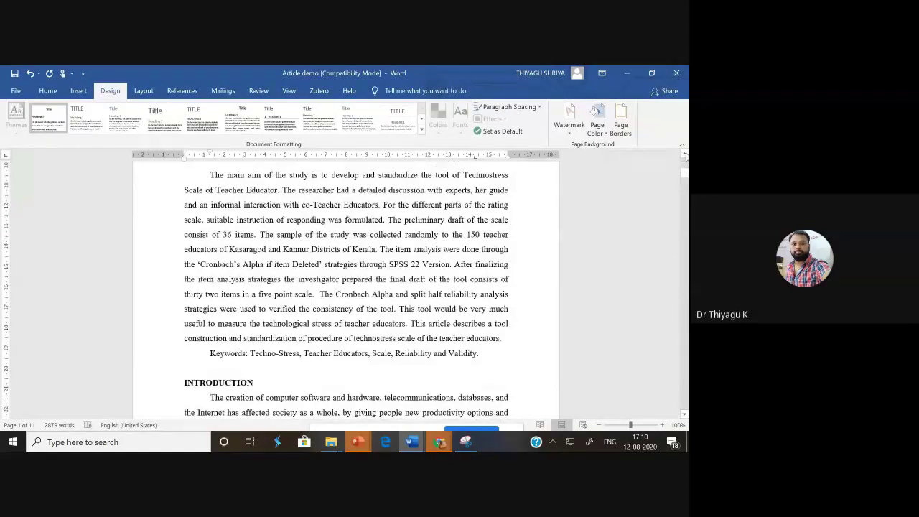
left_click(684, 155)
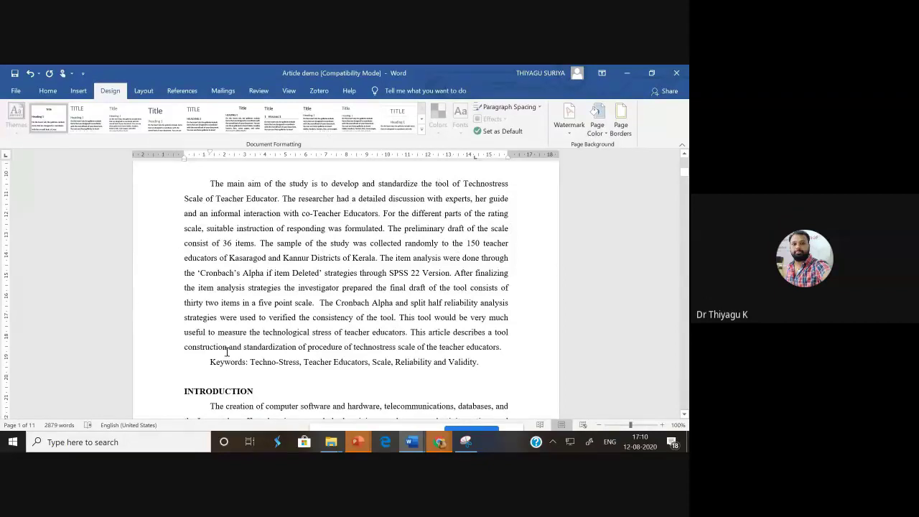
left_click(683, 172)
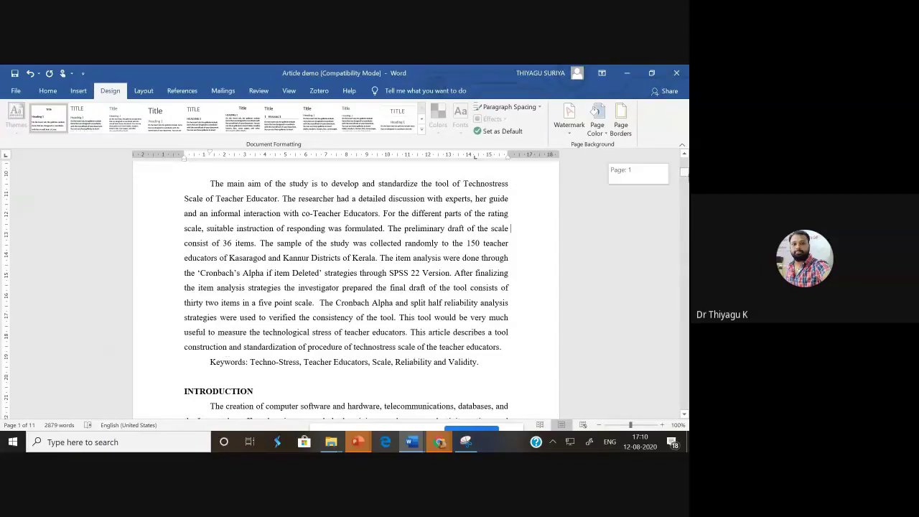
mouse_move(683, 172)
left_mouse_down()
mouse_move(685, 248)
mouse_move(684, 169)
left_mouse_up()
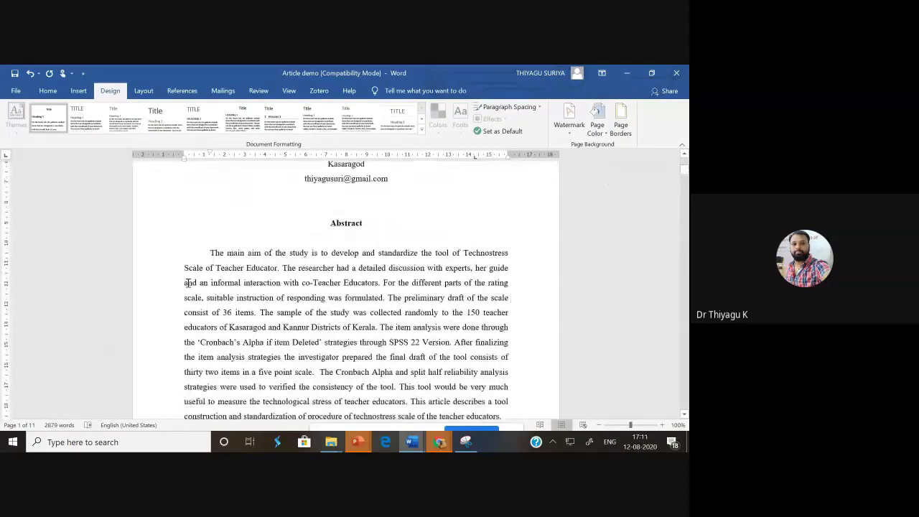
left_click_drag(185, 267, 185, 396)
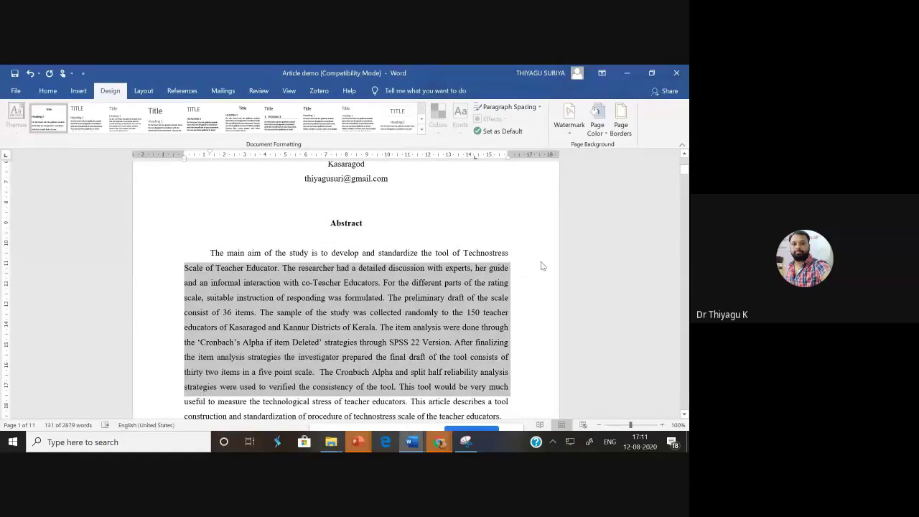
left_click(542, 266)
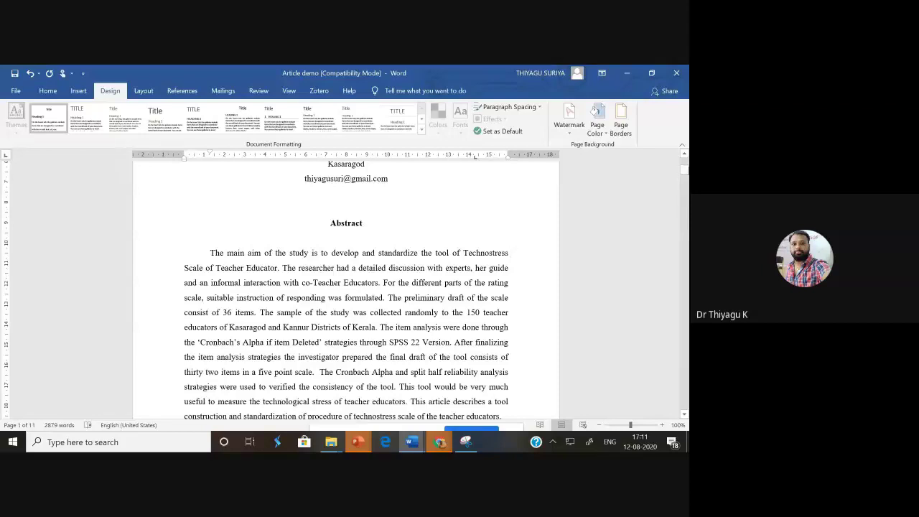
left_click(683, 169)
left_click_drag(684, 169, 683, 173)
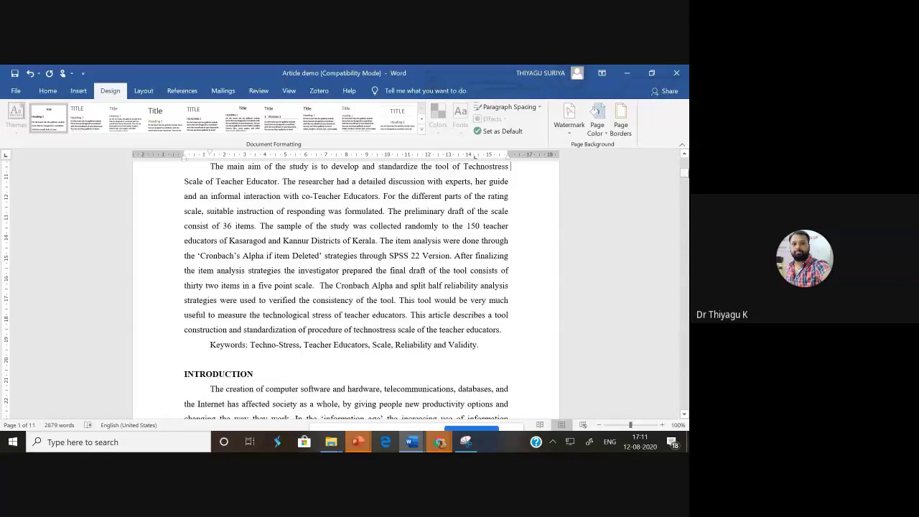
- Align the entire article to the left and deselect the text
key("ctrl+a")
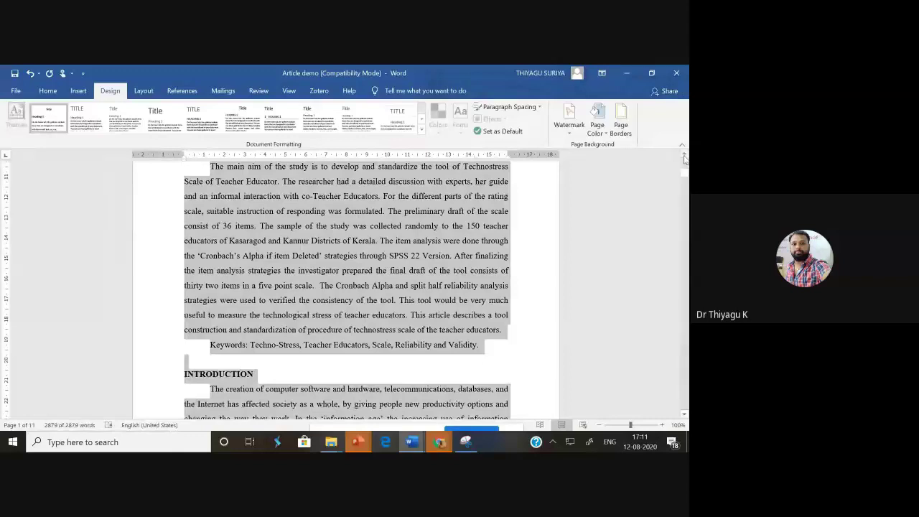
left_click(684, 155)
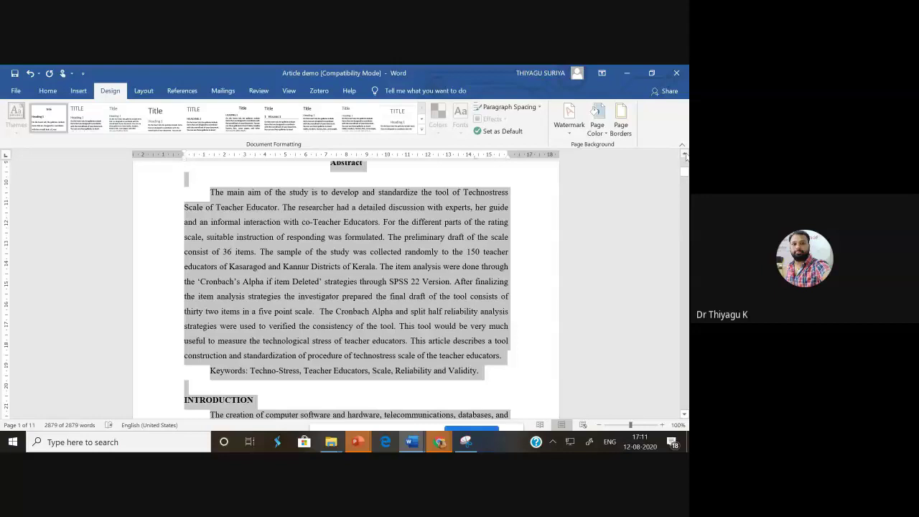
key("ctrl+l")
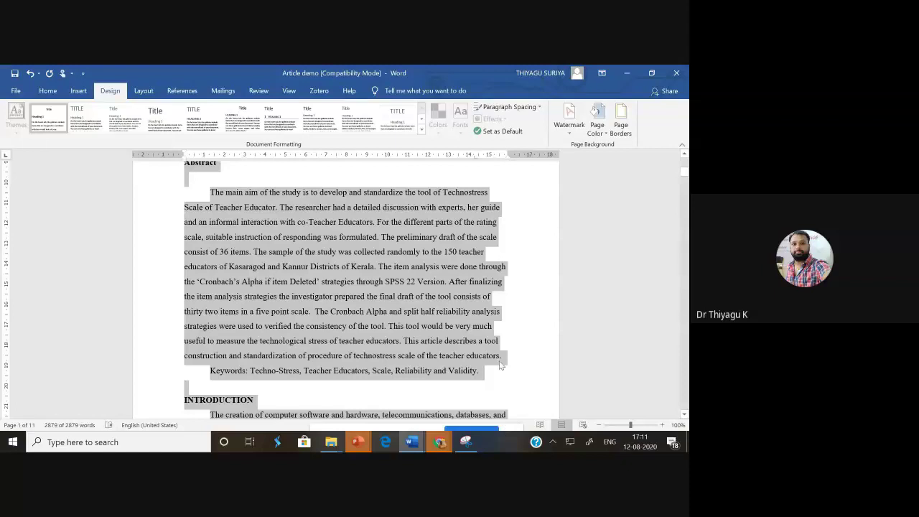
left_click(540, 192)
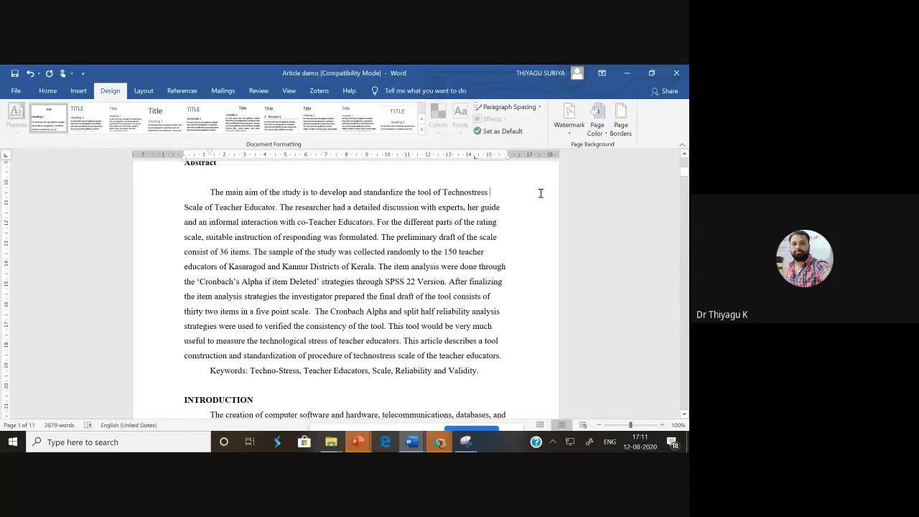
- Select the abstract paragraph with its keywords line, justify it and change its alignment to right
left_click_drag(209, 192, 484, 371)
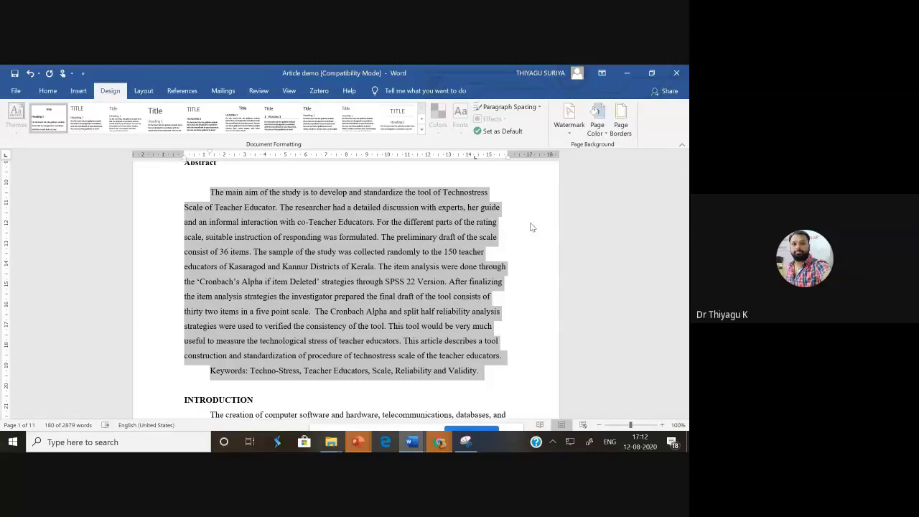
key("ctrl+j")
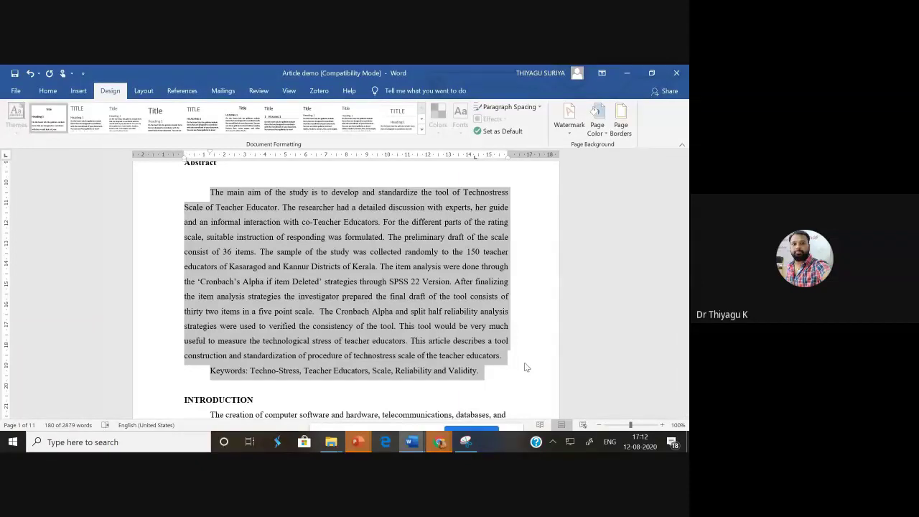
key("ctrl+r")
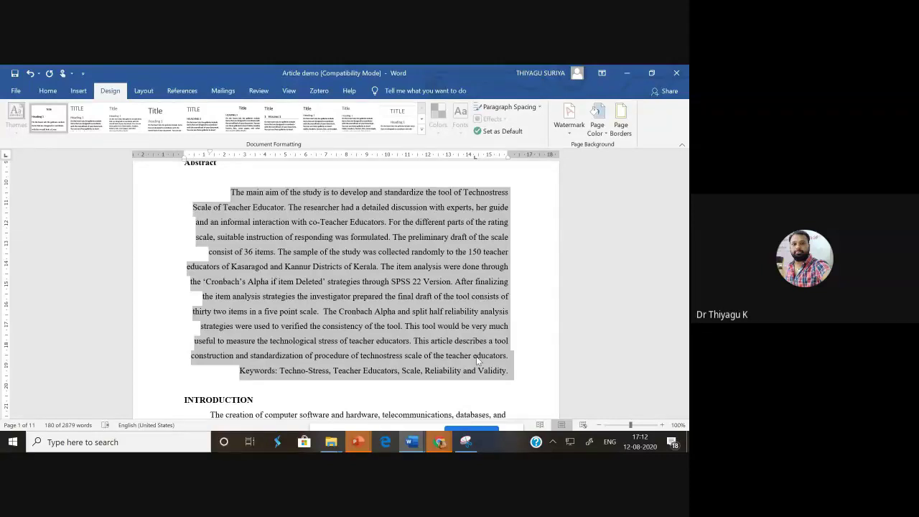
- Left-align the abstract paragraph with its keywords line, center the Abstract heading and deselect the text
key("ctrl+l")
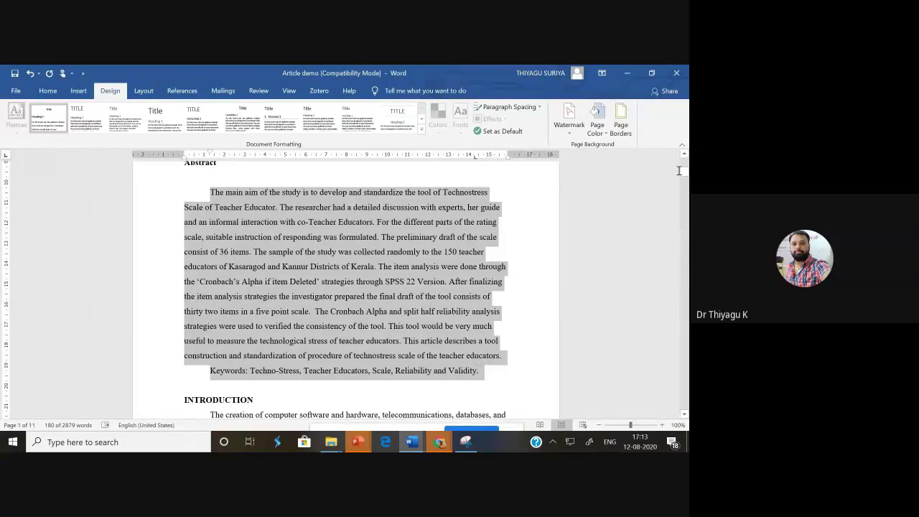
scroll(430, 252, "up", 1)
left_click_drag(209, 209, 478, 389)
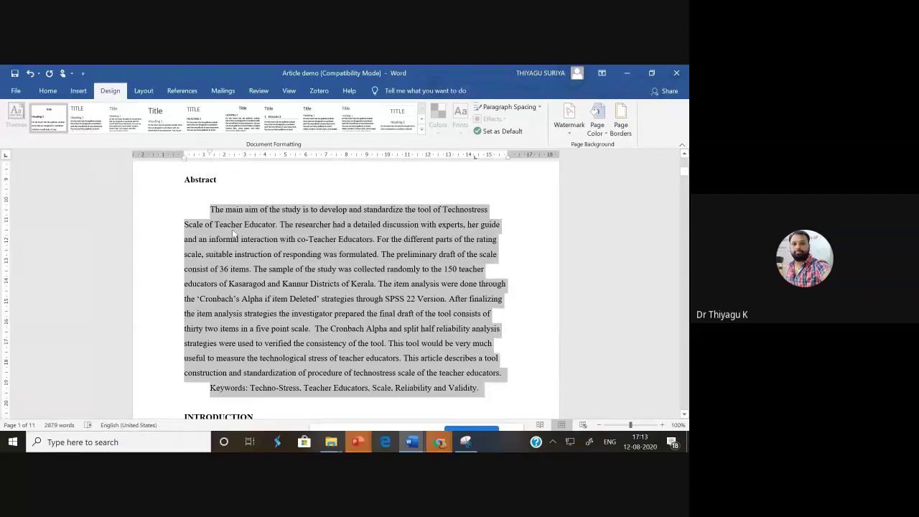
left_click(158, 186)
key("ctrl+e")
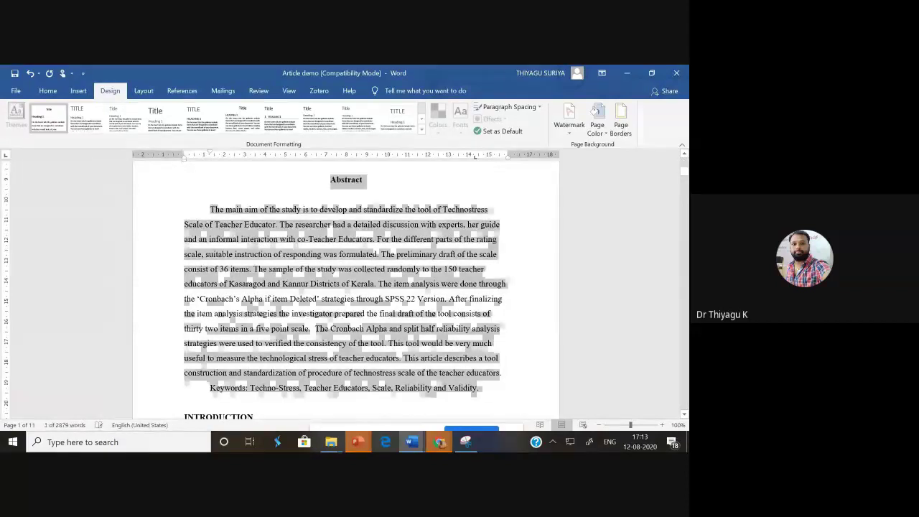
left_click(366, 186)
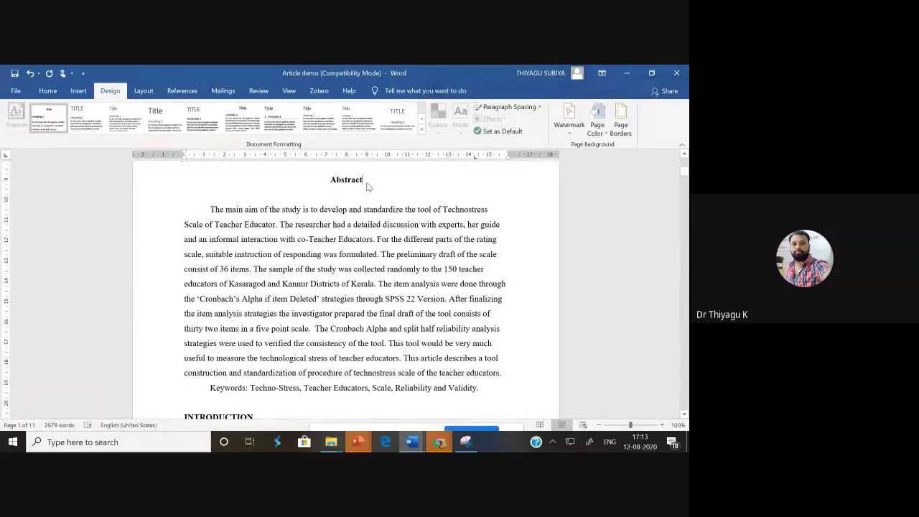
- Select the abstract paragraph with its keywords line and cycle its alignment through center, right and justified
left_click(684, 415)
scroll(684, 414, "down", 4)
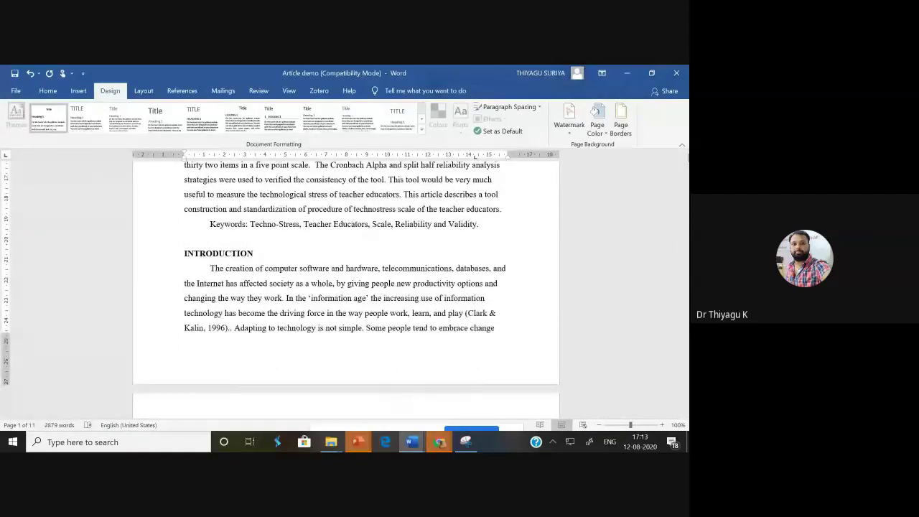
left_click(685, 154)
left_click(686, 160)
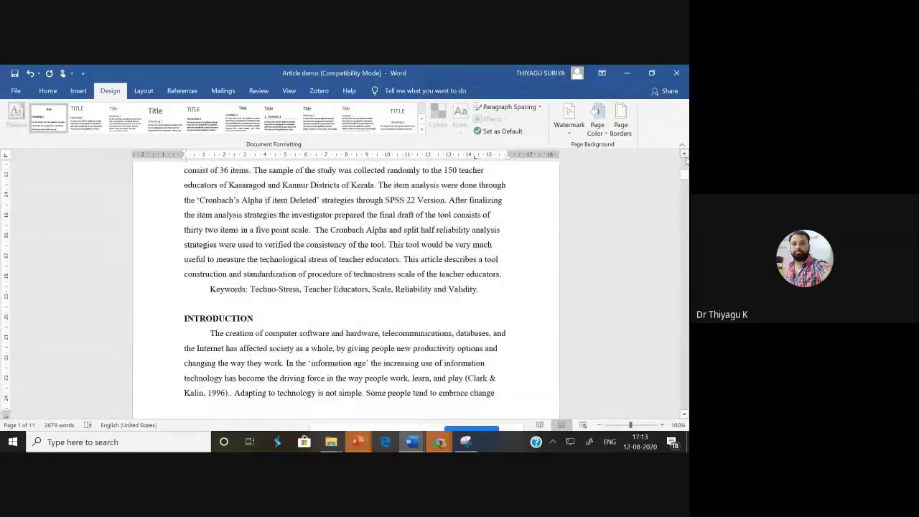
scroll(468, 240, "up", 3)
left_click_drag(210, 237, 478, 374)
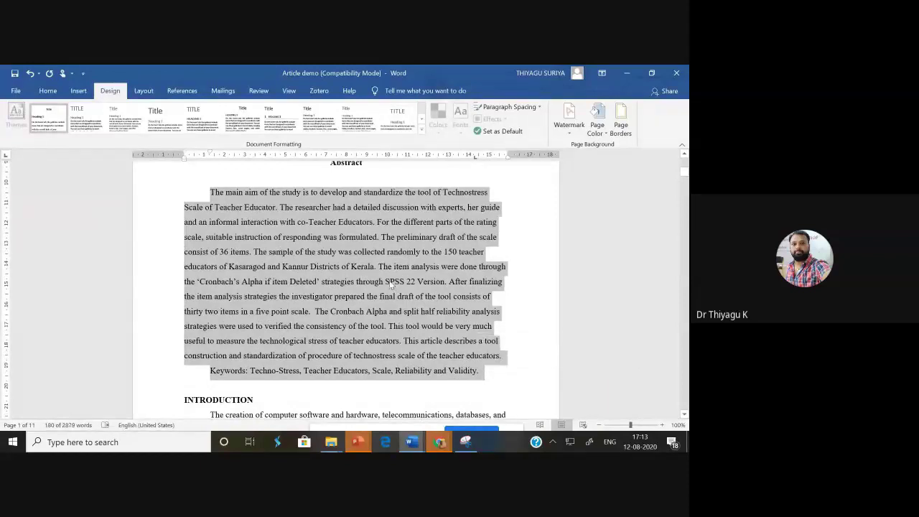
left_click(48, 91)
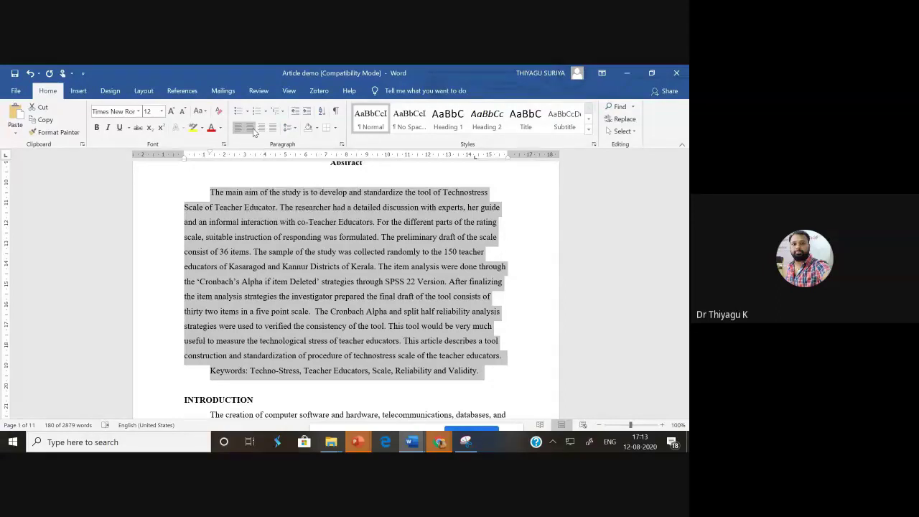
left_click(250, 127)
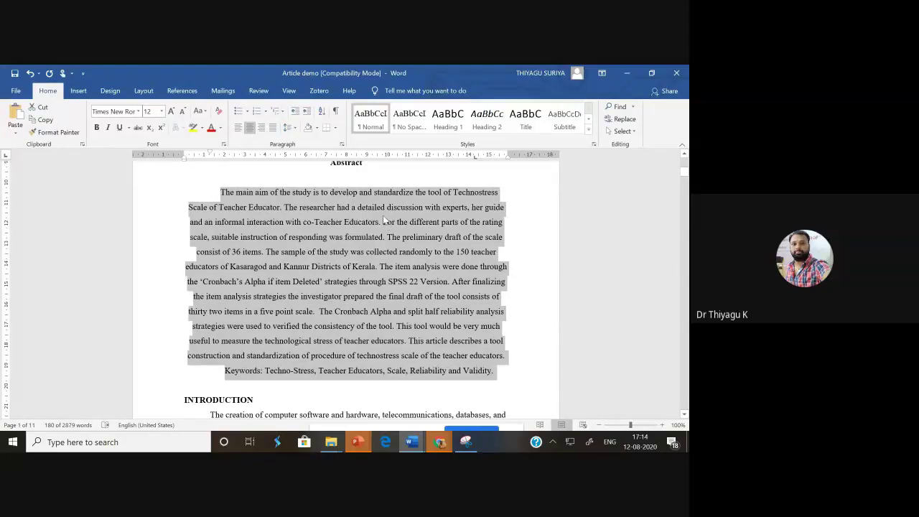
left_click(260, 129)
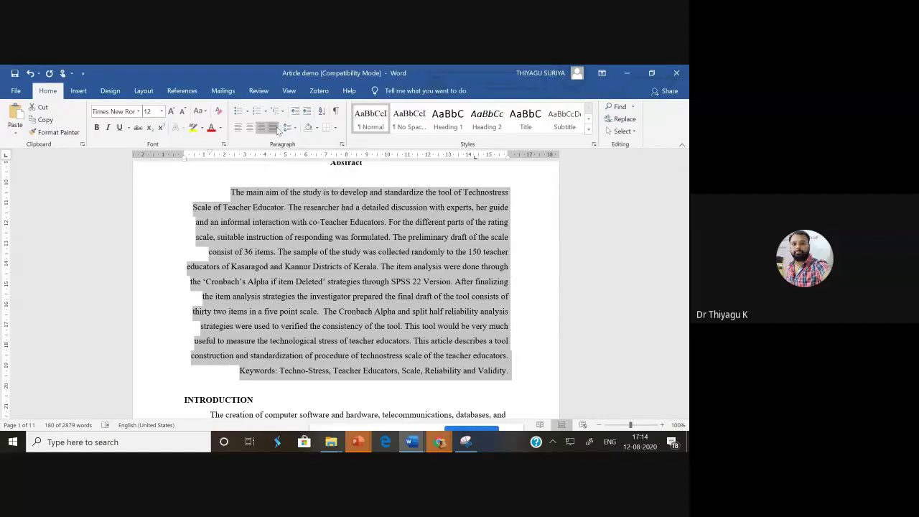
left_click(275, 128)
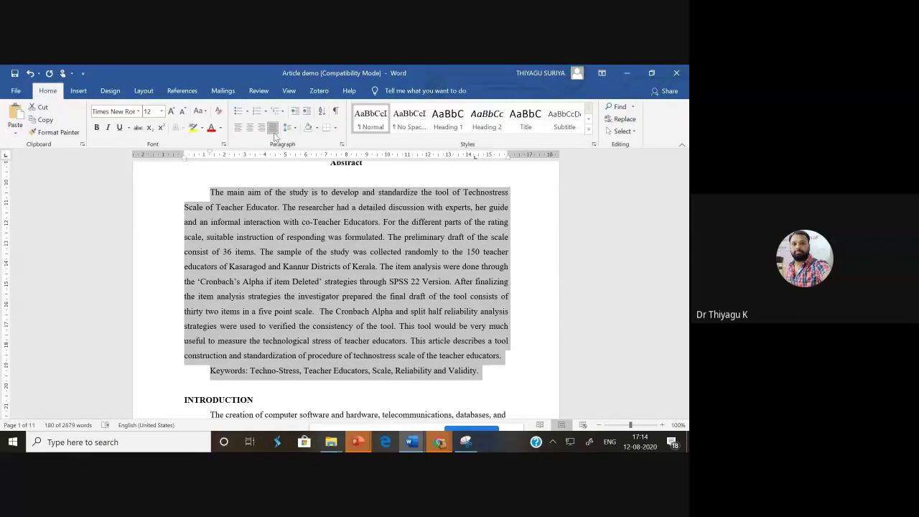
- Alternate the abstract between left and justified alignment, ending on left, and reselect the paragraph with its keywords line
left_click(239, 130)
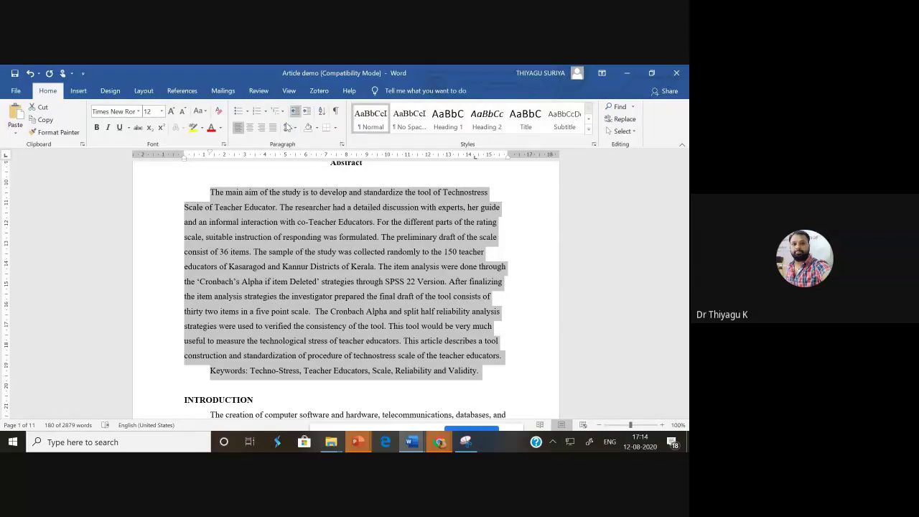
left_click(273, 128)
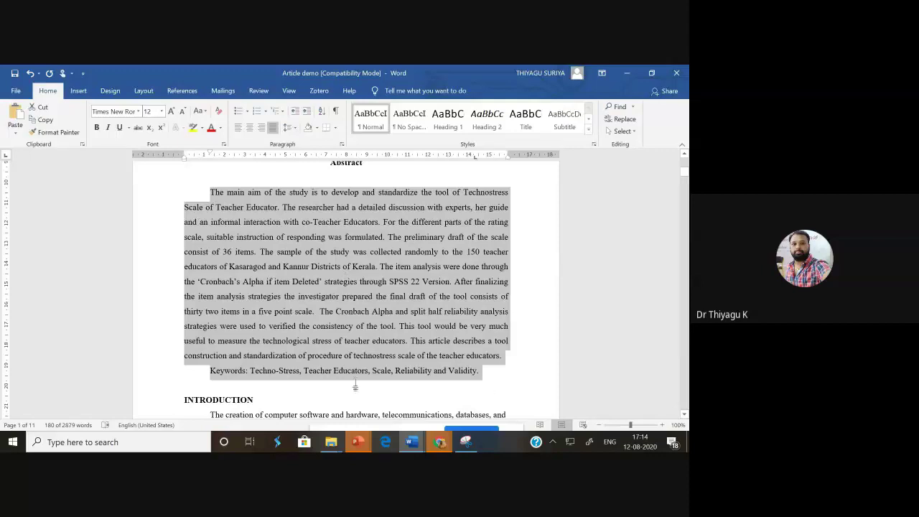
left_click(238, 128)
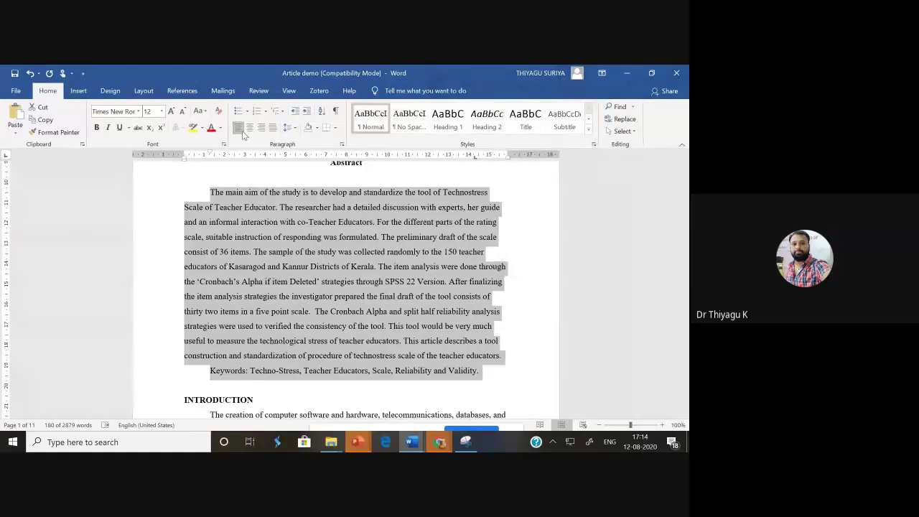
left_click(211, 194)
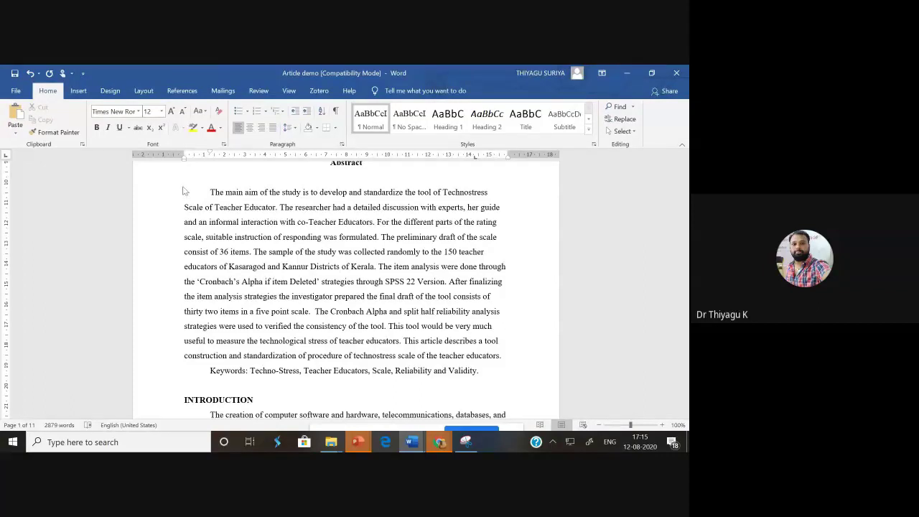
left_click_drag(209, 192, 479, 371)
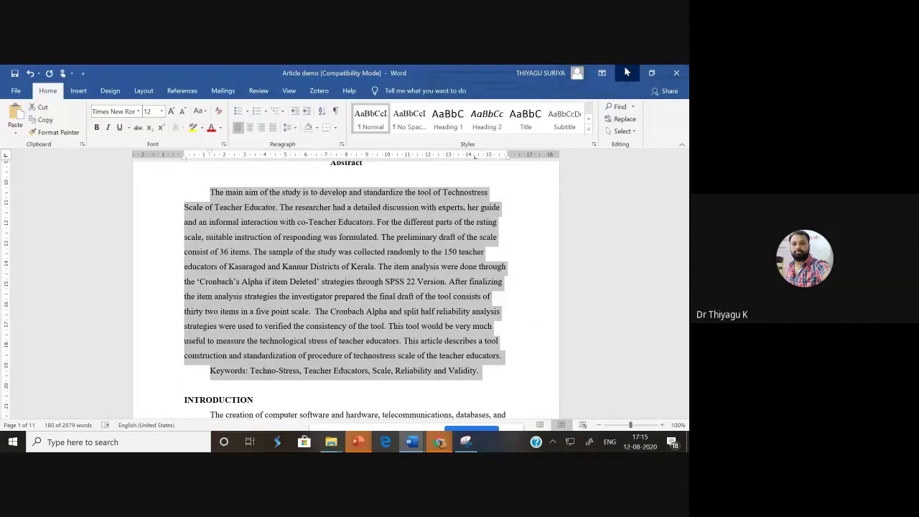
- Switch to the Pagination format final presentation in PowerPoint and start the slide show from the Alignment slide
left_click(626, 72)
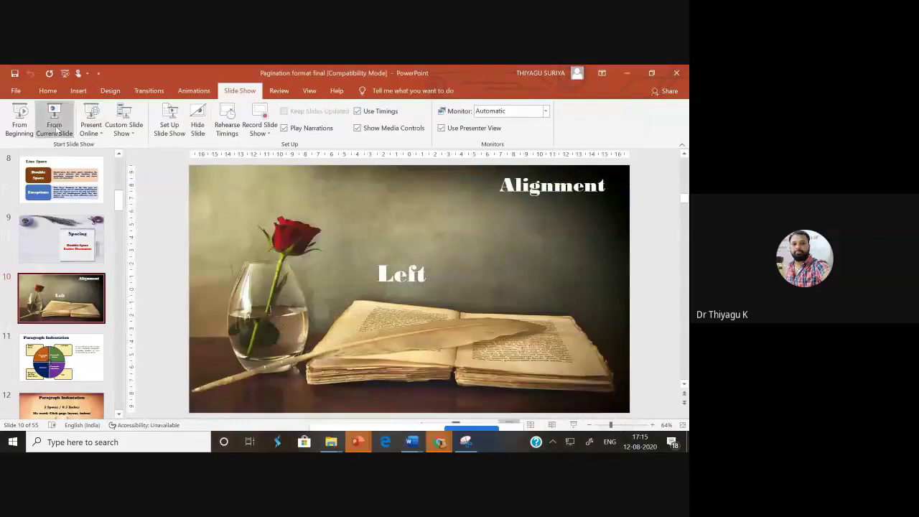
left_click(56, 129)
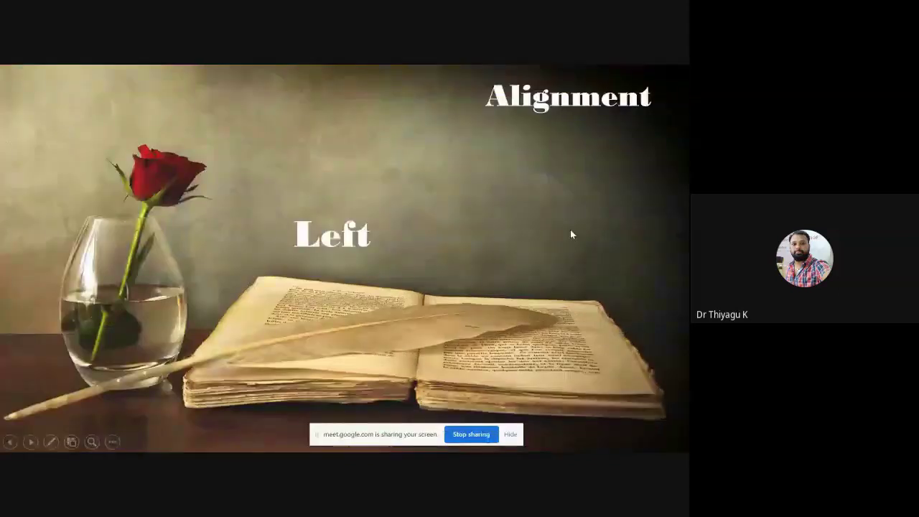
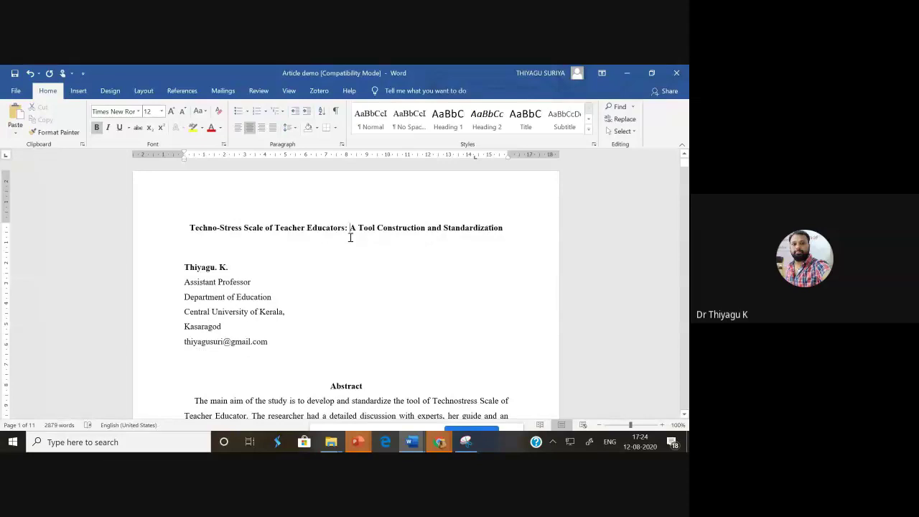
- Center the author details block below the title in the Article demo document in Word
left_click_drag(183, 223, 509, 228)
left_click_drag(186, 267, 301, 337)
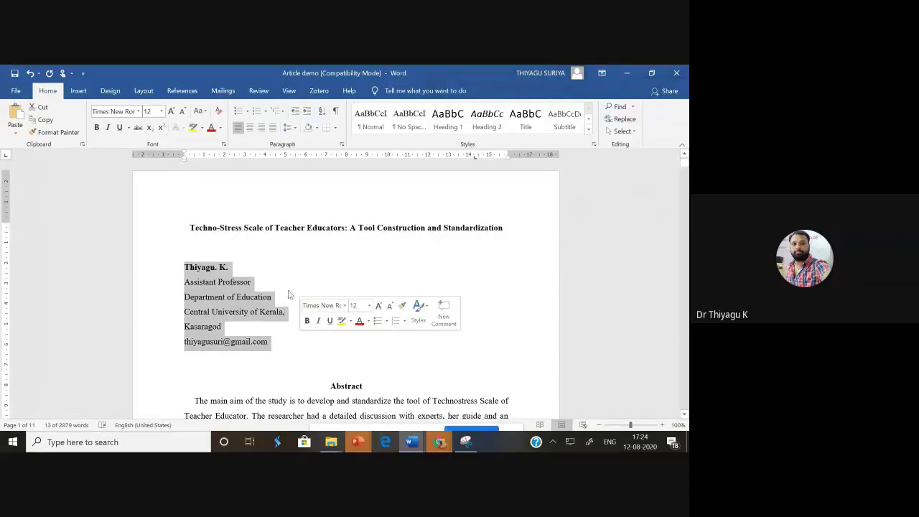
key("ctrl+e")
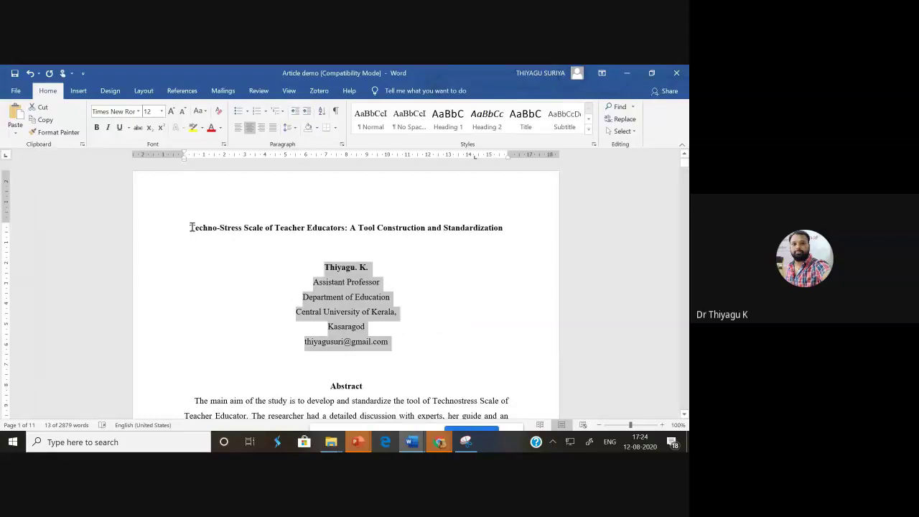
- Cycle the word "Tool" in the article title through uppercase, lowercase and capitalized forms, ending on "Tool"
left_click_drag(190, 227, 474, 224)
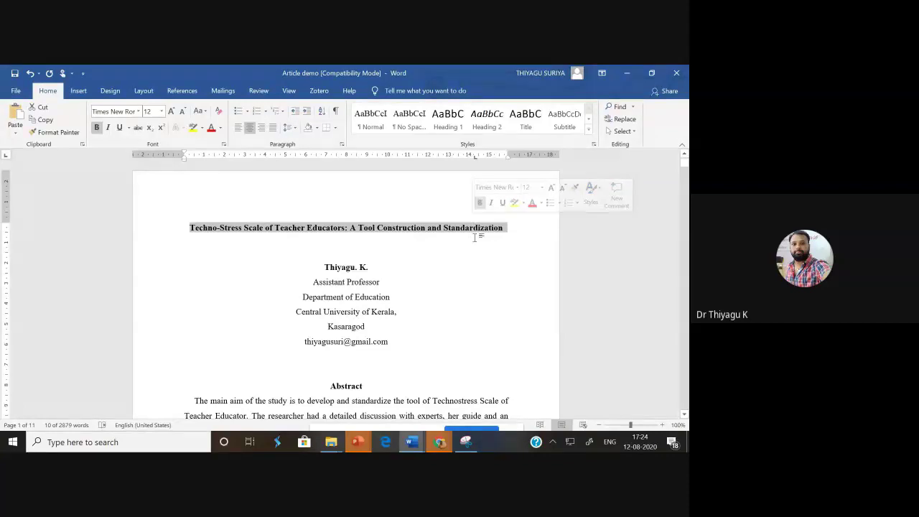
left_click(201, 230)
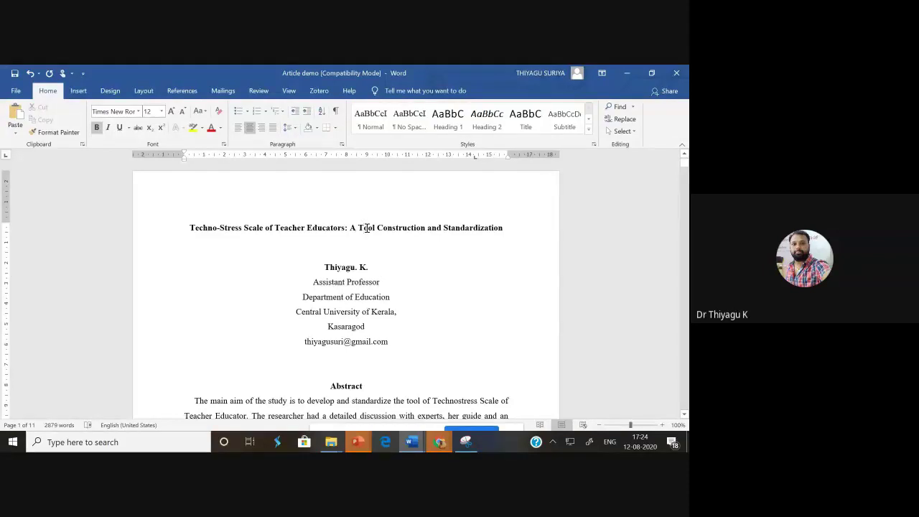
key("shift+F3")
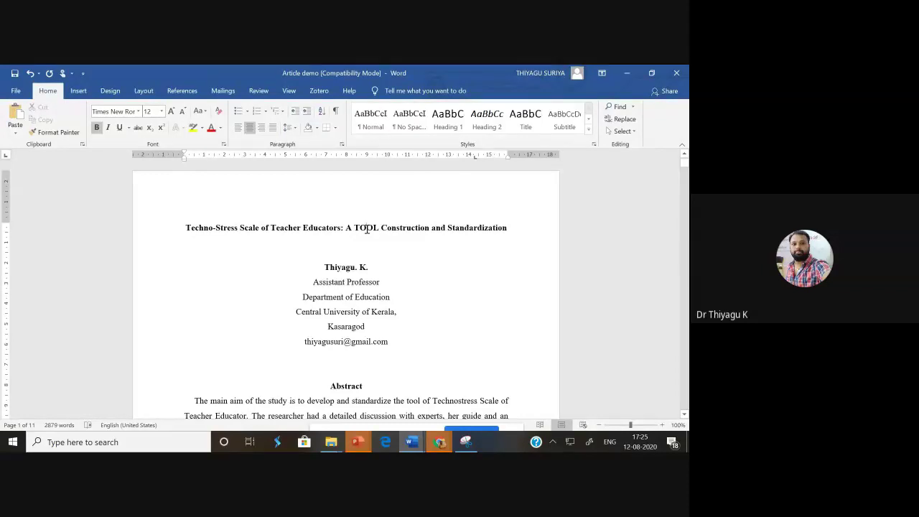
key("shift+F3")
key("shift+F3")
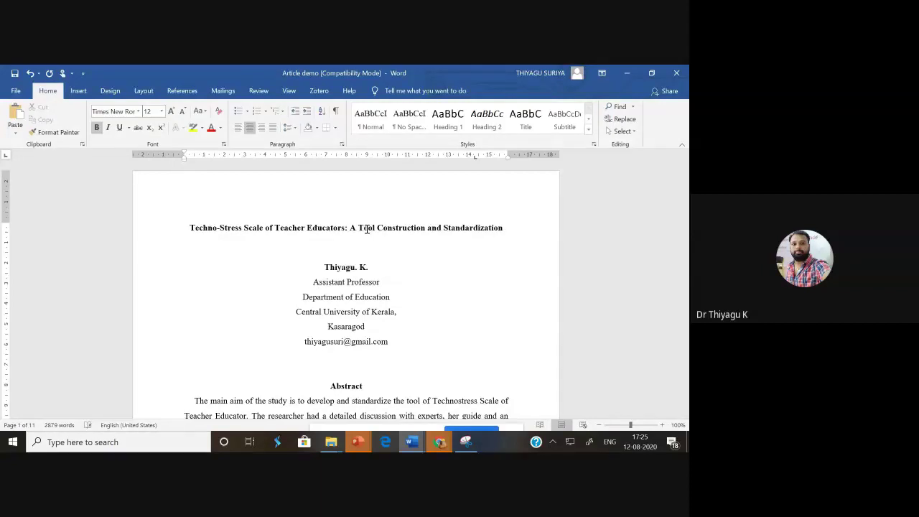
key("shift+F3")
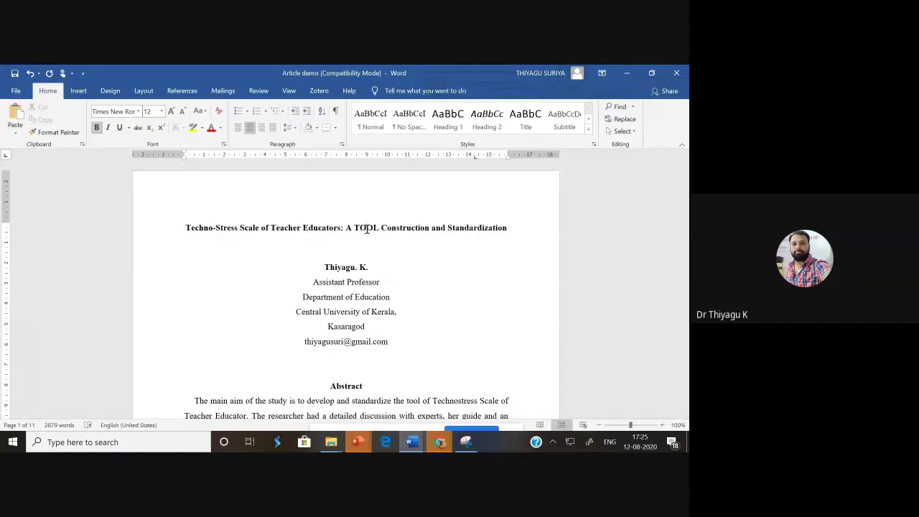
key("shift+F3")
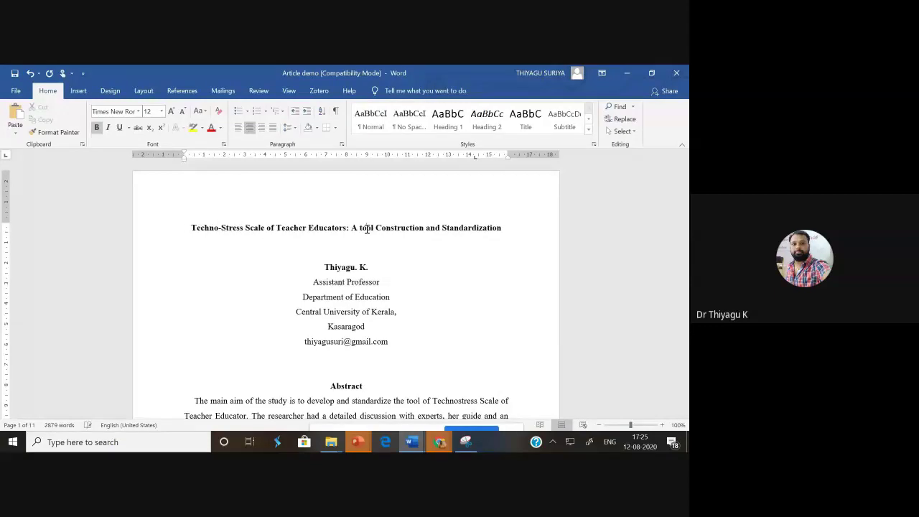
key("shift+F3")
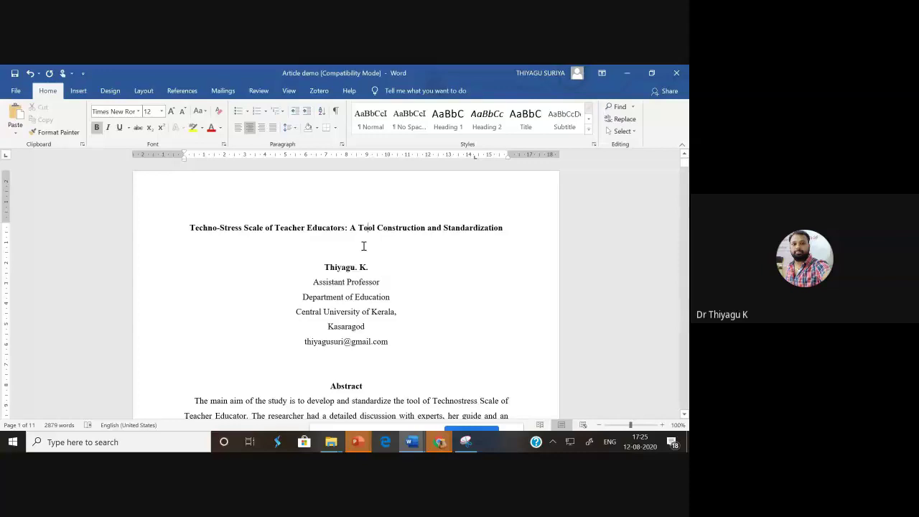
- Apply the All caps font effect to the entire article title and undo it
left_click(192, 229)
left_click(502, 238, "shift")
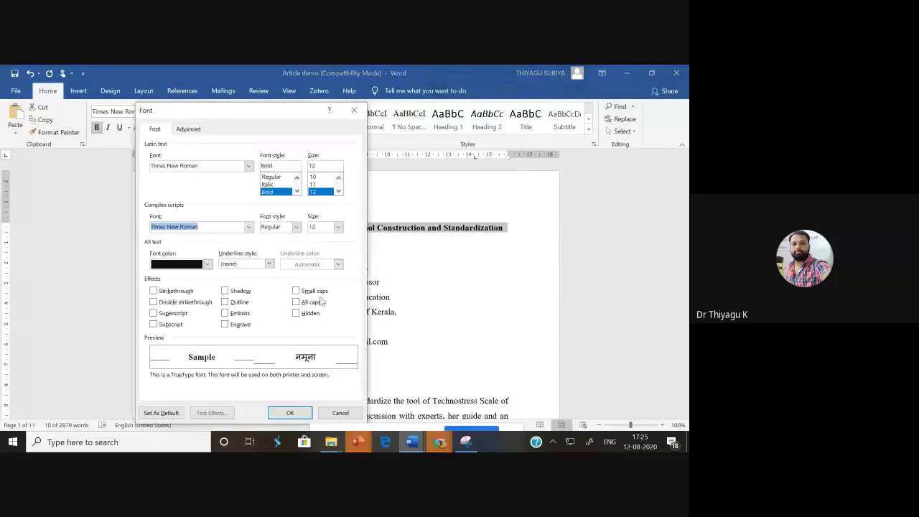
left_click(316, 303)
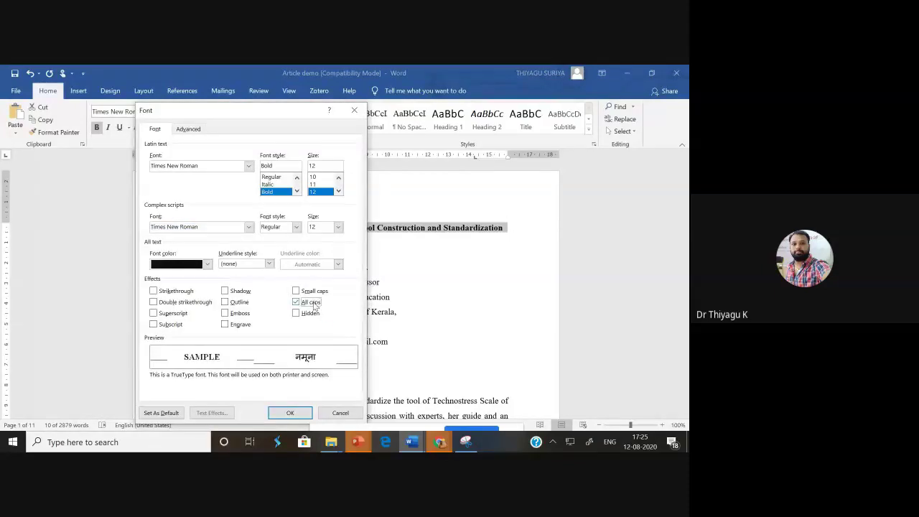
left_click(291, 412)
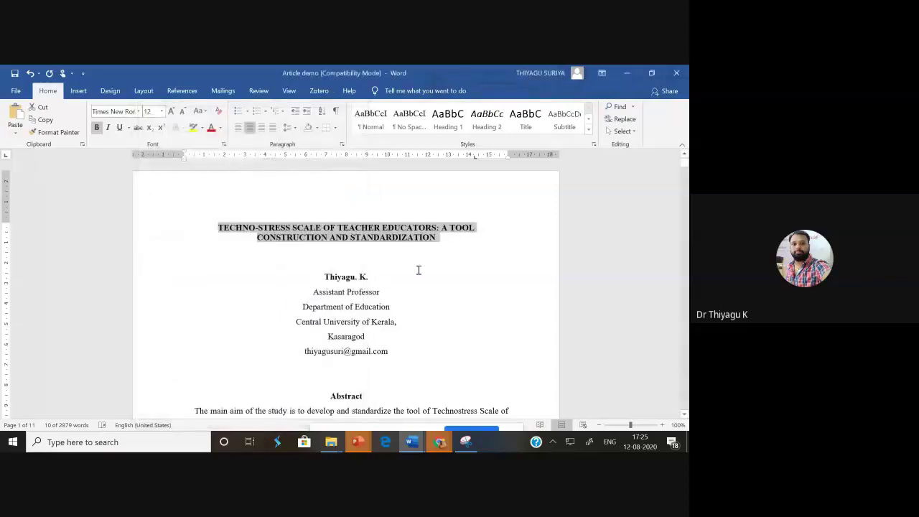
key("ctrl+z")
- Insert two blank lines above the article title
left_click(199, 232)
left_click_drag(191, 226, 358, 219)
left_click(345, 215)
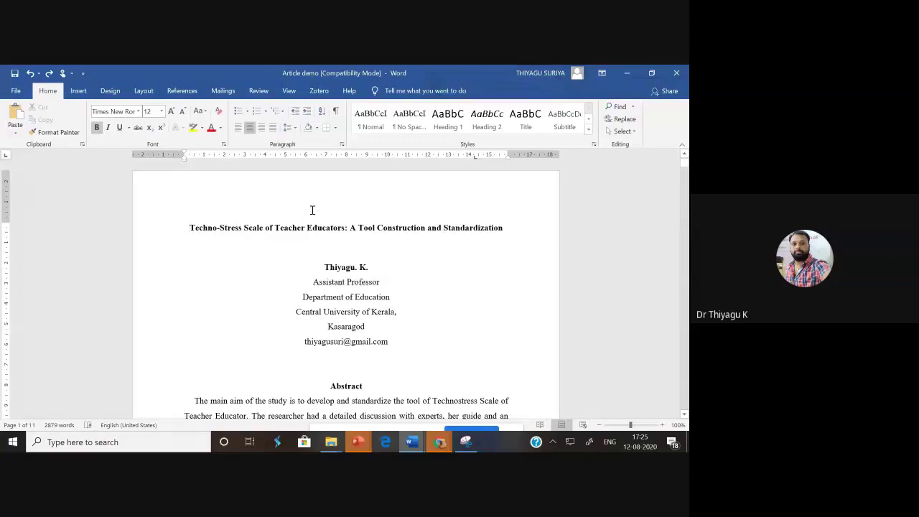
scroll(313, 210, "up", 1)
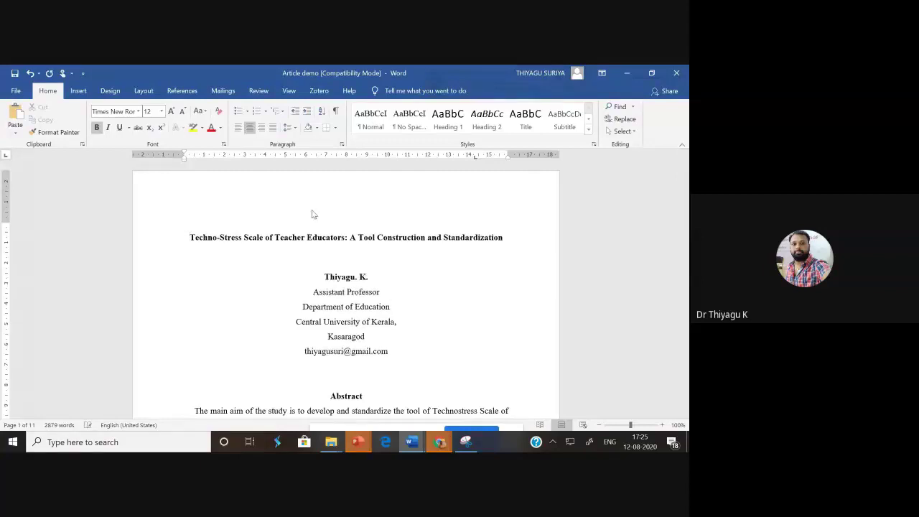
key("Return")
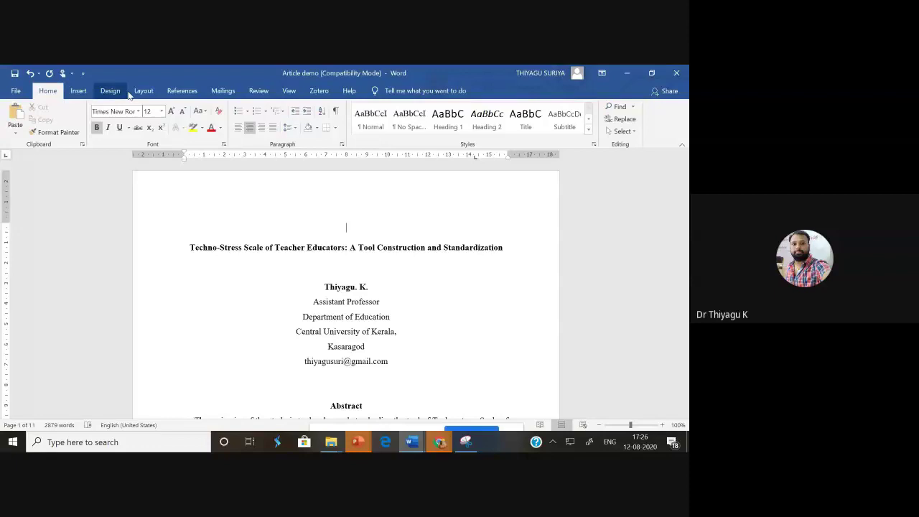
- Insert a page number at the top of the page using the Plain Number 3 style
left_click(79, 90)
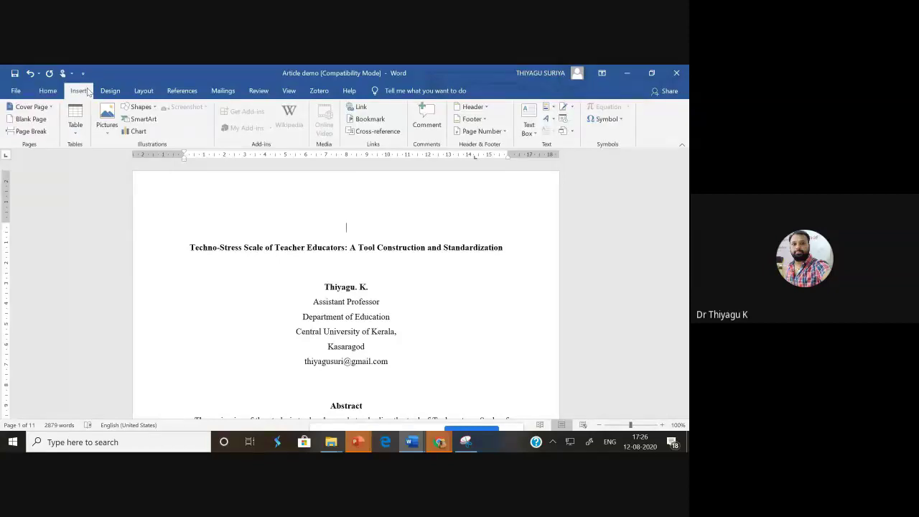
left_click(504, 133)
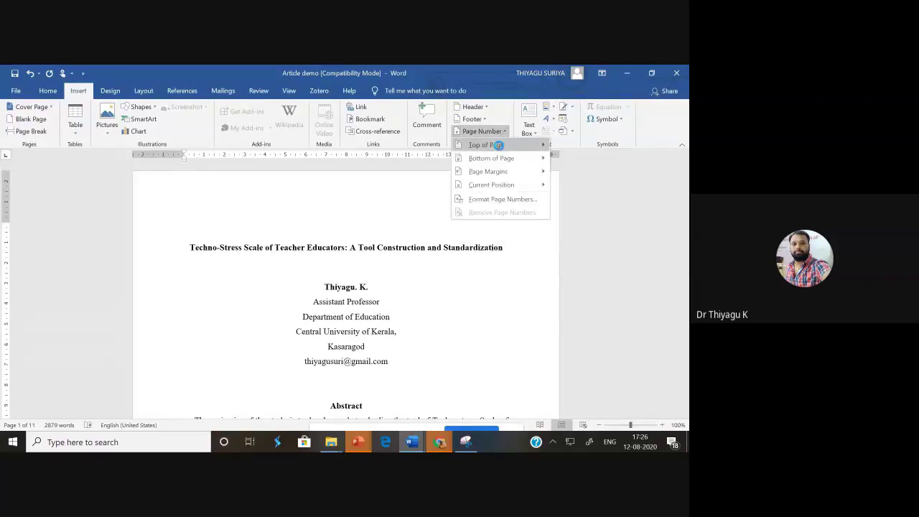
left_click(498, 146)
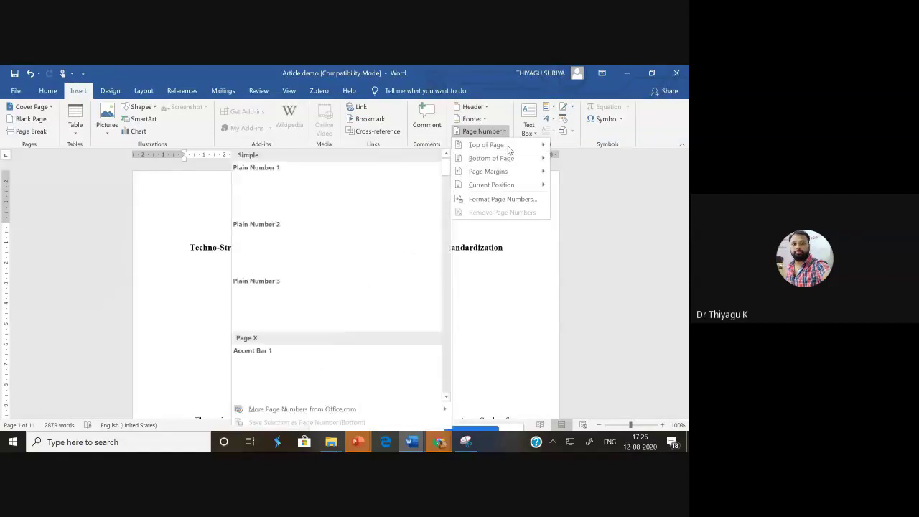
mouse_move(501, 154)
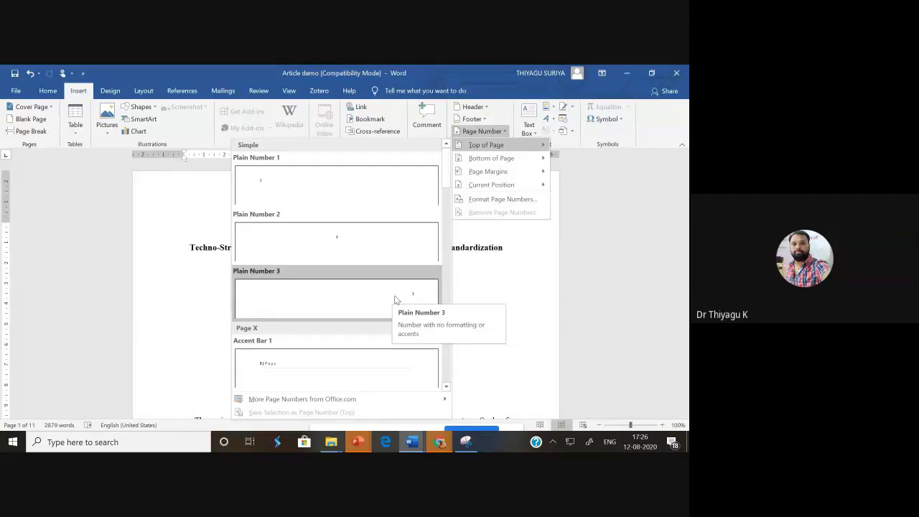
left_click(394, 299)
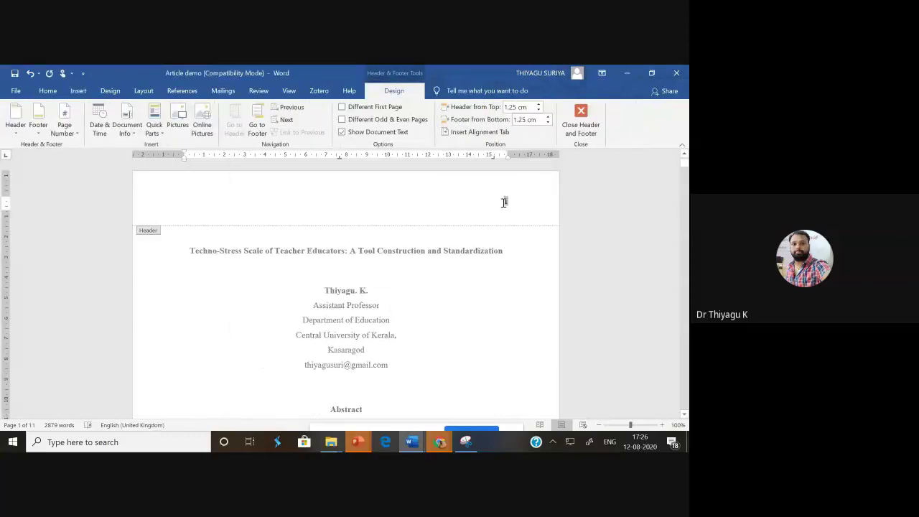
- Left-align the header line and enter the text "Article" before the page number
left_click(504, 201)
key("ctrl+l")
type("Artilw")
key("BackSpace")
key("BackSpace")
key("BackSpace")
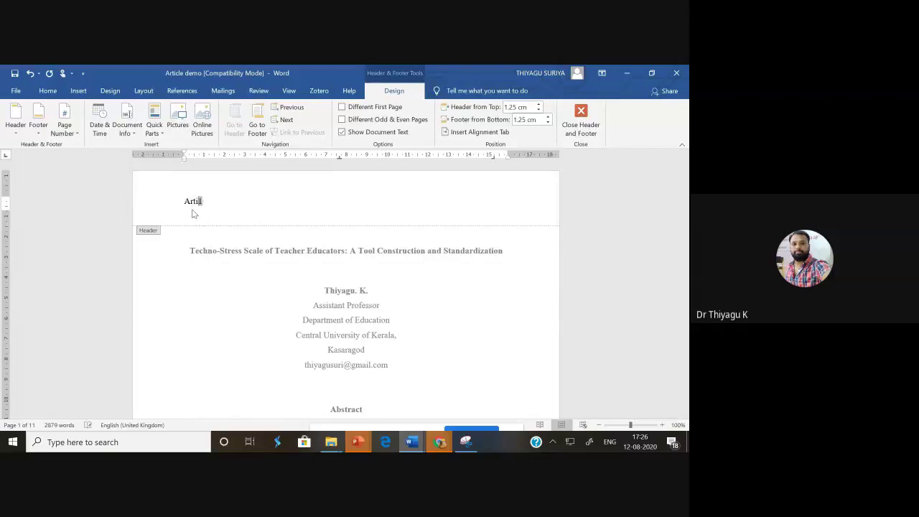
type("icle")
- Move the page number to the right end of the header line with tab spacing and reduce the indent before "Article"
key("Tab")
key("Tab")
key("Tab")
left_click(198, 202)
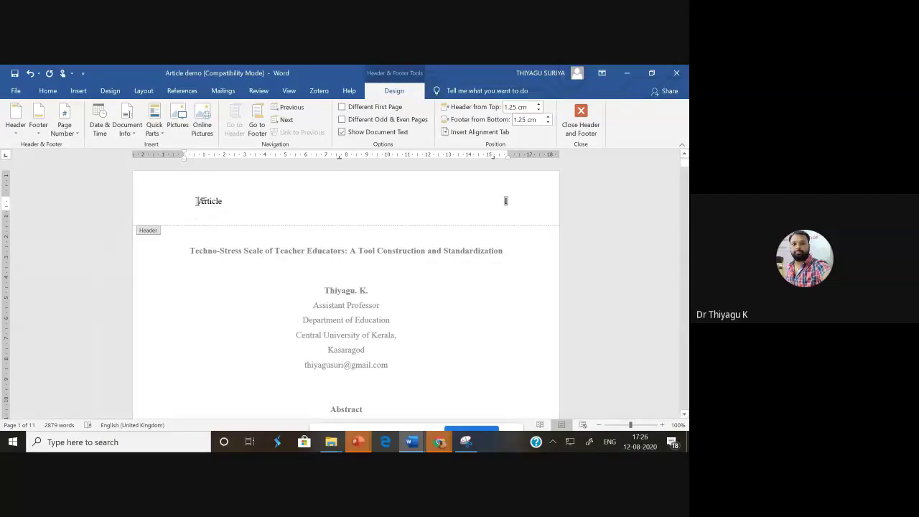
key("BackSpace")
left_click(496, 202)
left_click(493, 201)
- Replace "Article" in the header with the running head "Techo-stress" and return to the document body
left_click_drag(221, 204, 181, 202)
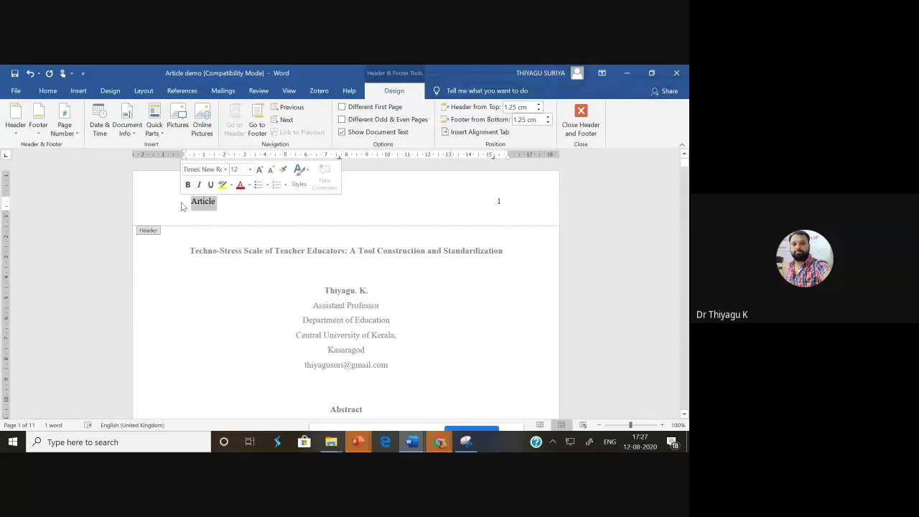
type("Techo-stress")
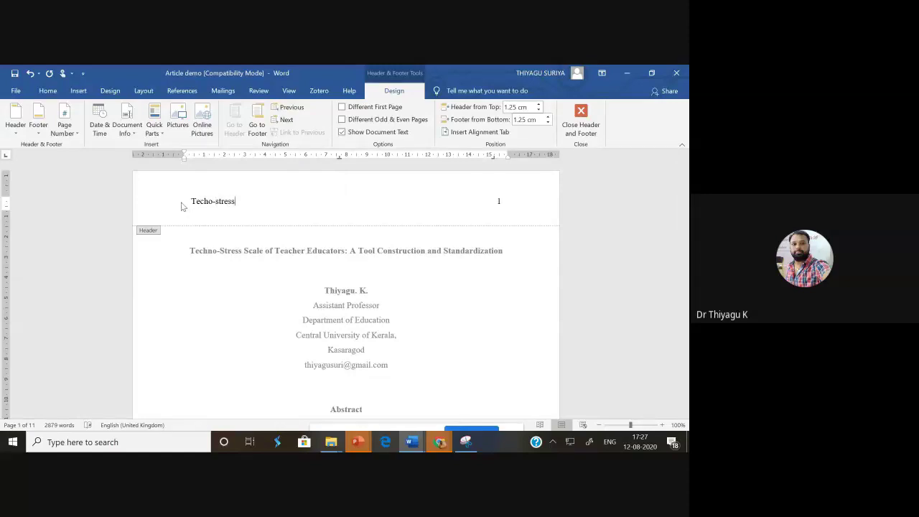
left_click(498, 200)
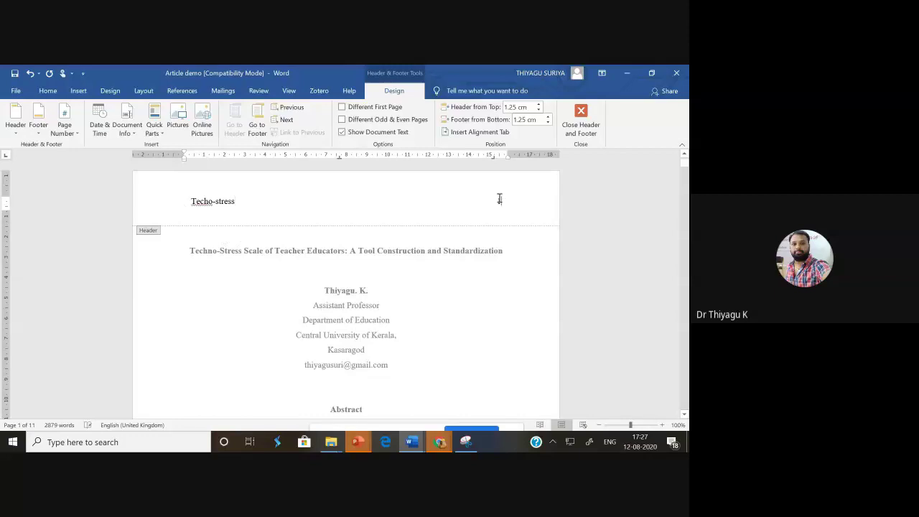
double_click(506, 253)
mouse_move(684, 168)
left_mouse_down()
mouse_move(681, 211)
mouse_move(682, 162)
left_mouse_up()
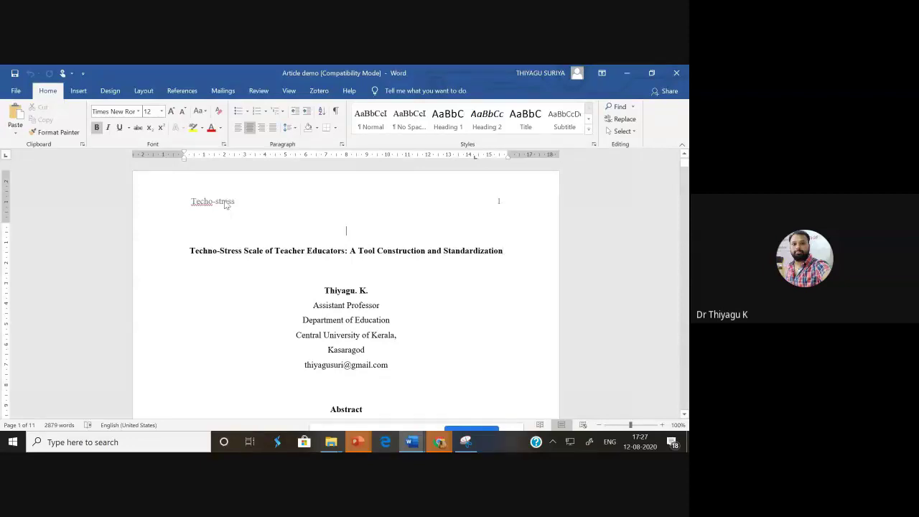
- Browse the page number styles offered for the bottom of the page without applying one
left_click(79, 91)
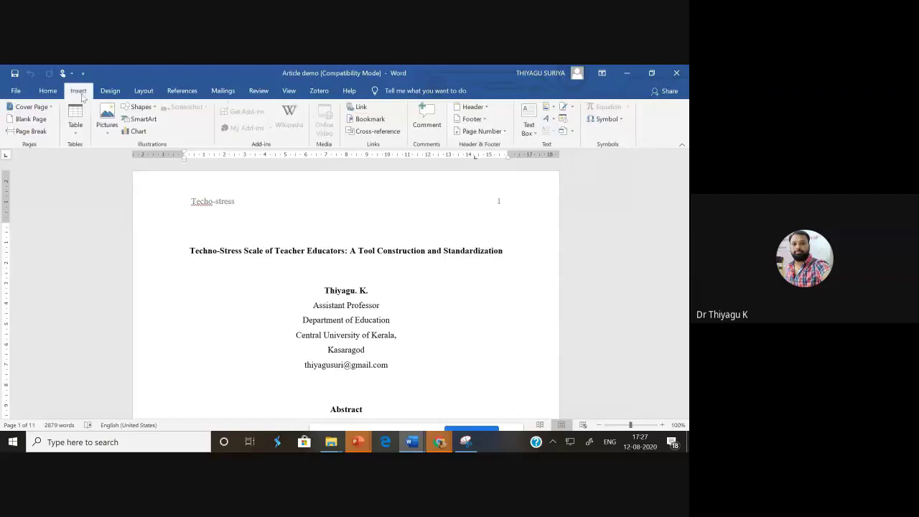
left_click(486, 131)
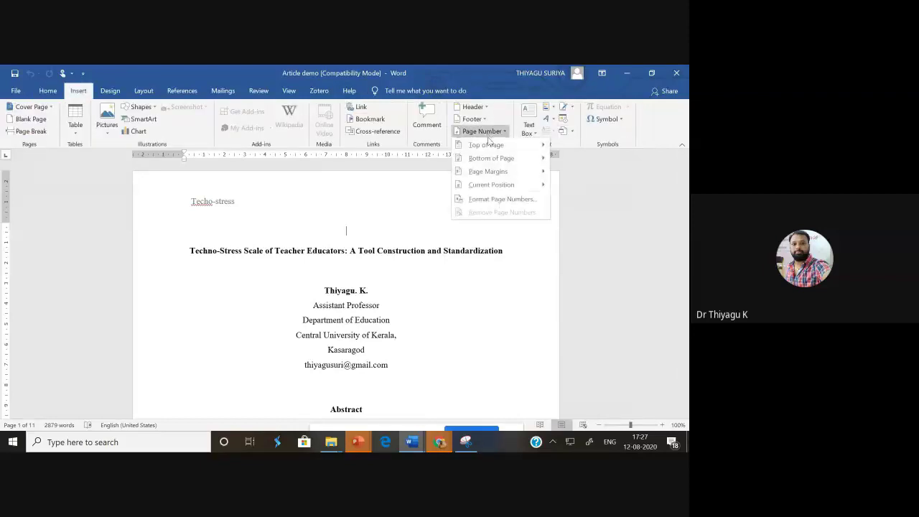
mouse_move(491, 145)
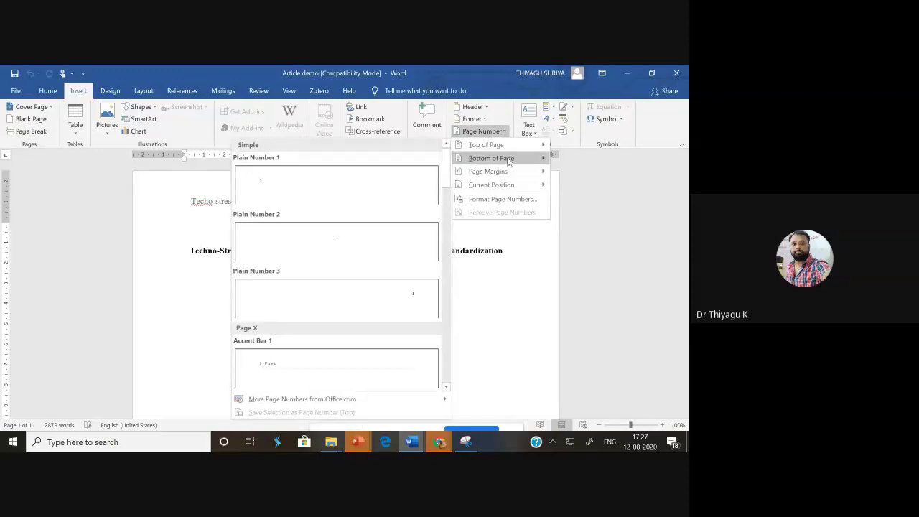
scroll(444, 188, "down", 3)
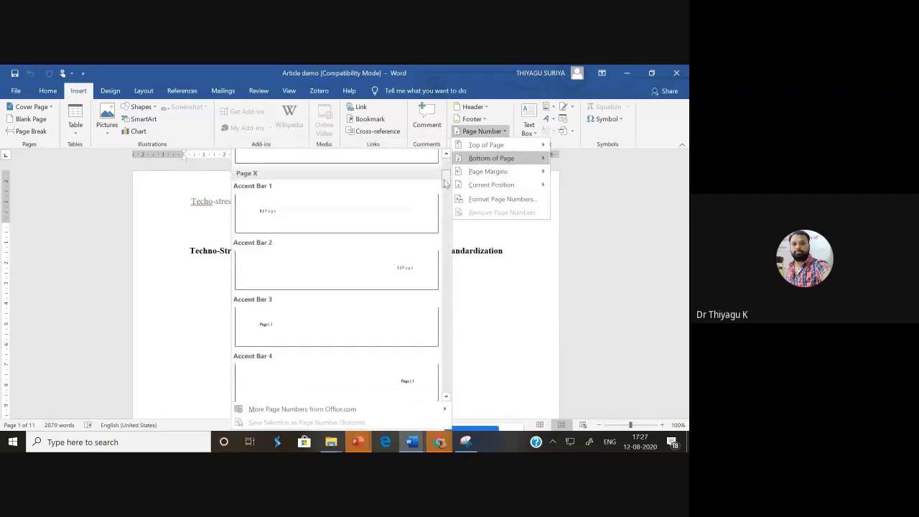
scroll(444, 190, "down", 1)
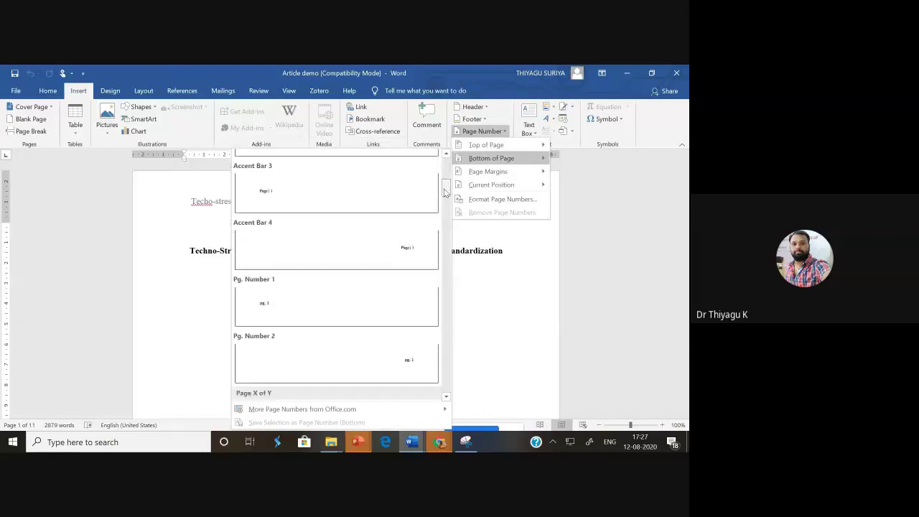
left_click_drag(444, 190, 427, 349)
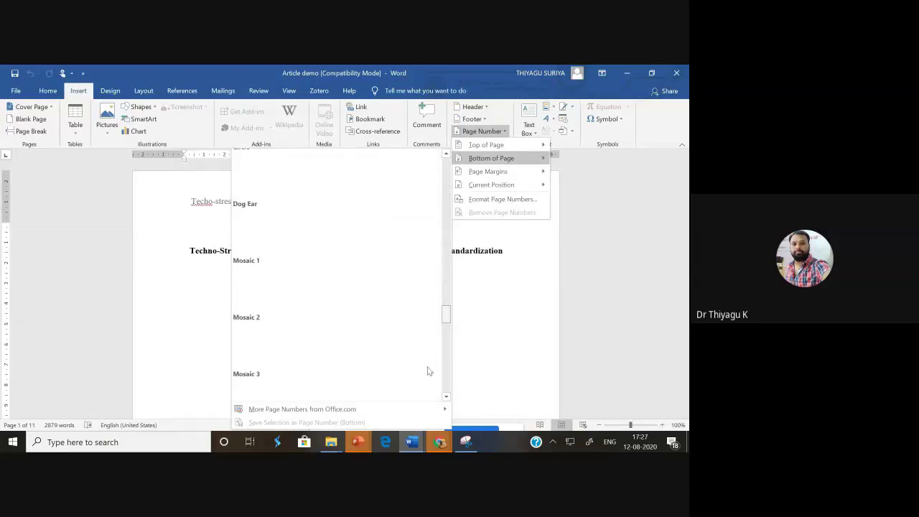
scroll(427, 372, "down", 3)
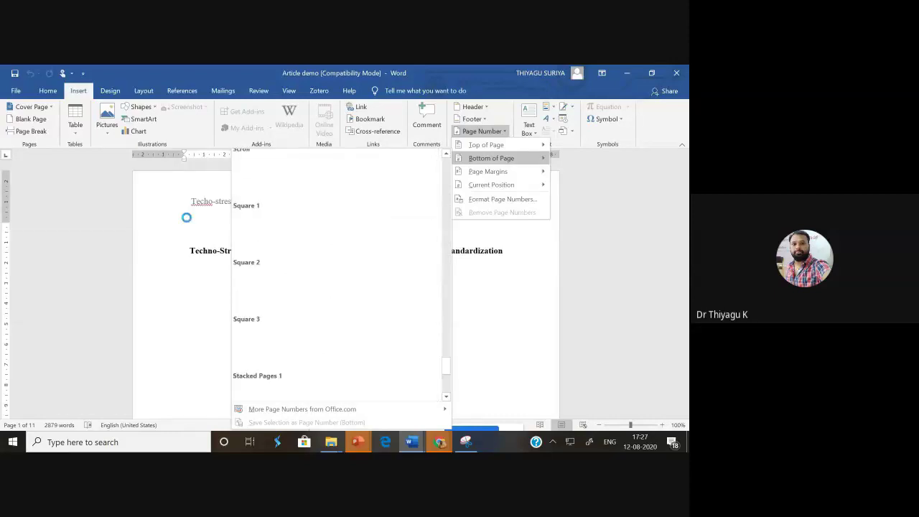
left_click(162, 301)
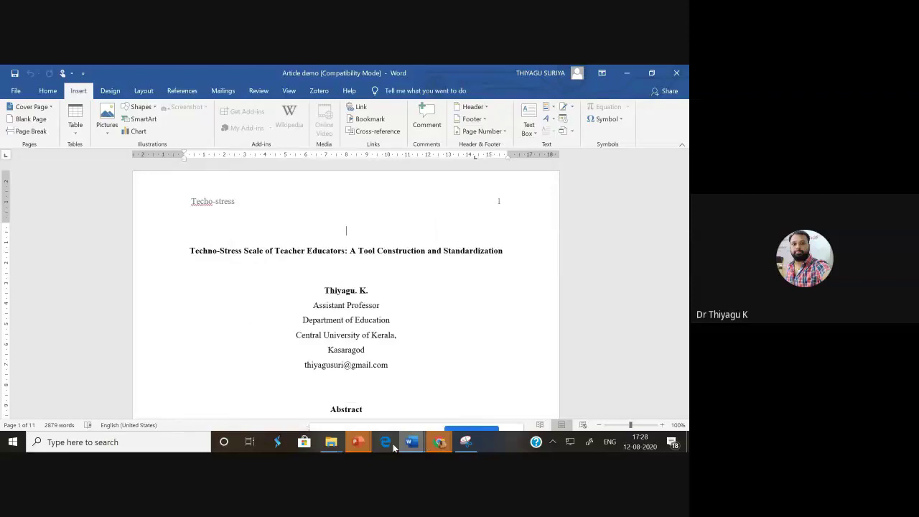
- Switch to the Pagination format final presentation in PowerPoint, start the slide show from the current slide and review the professional and student title page slides
mouse_move(357, 441)
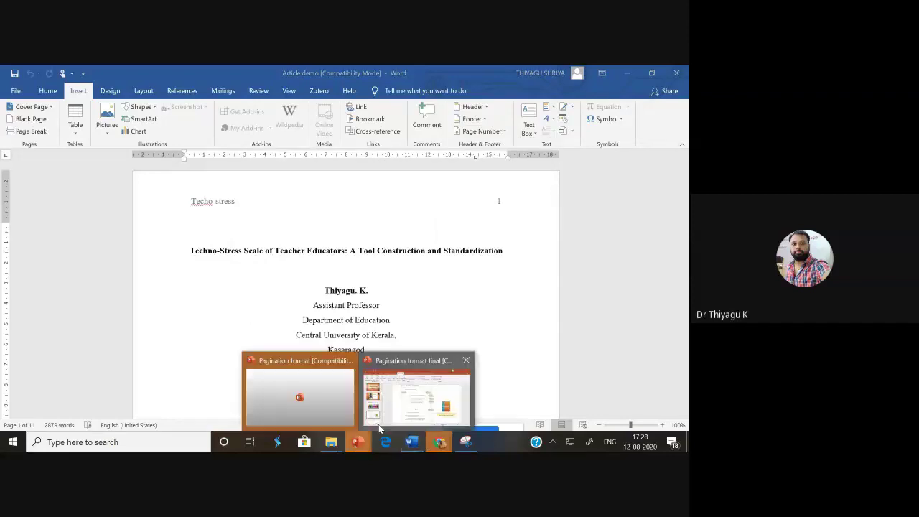
left_click(411, 406)
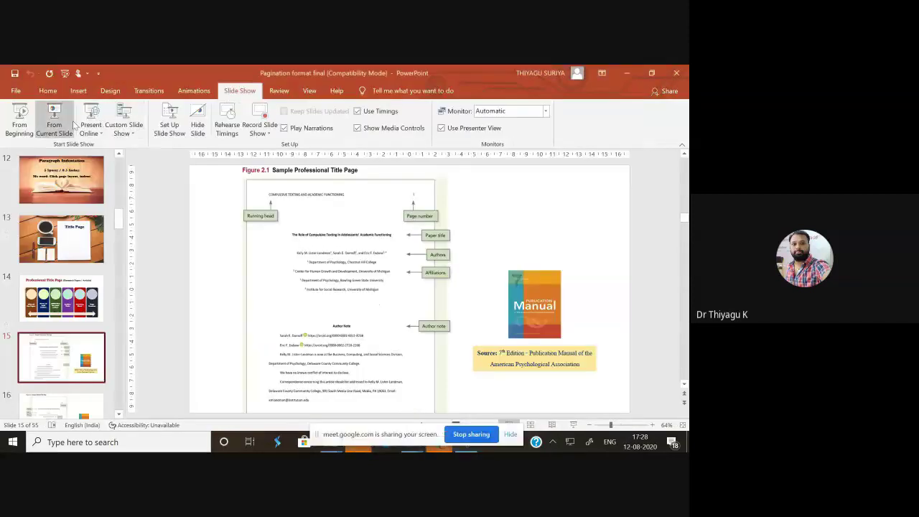
left_click(68, 124)
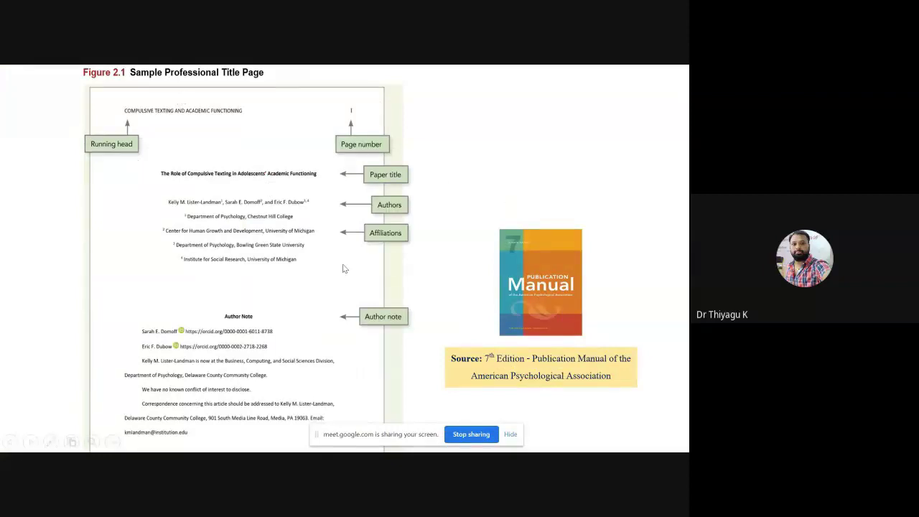
left_click(30, 442)
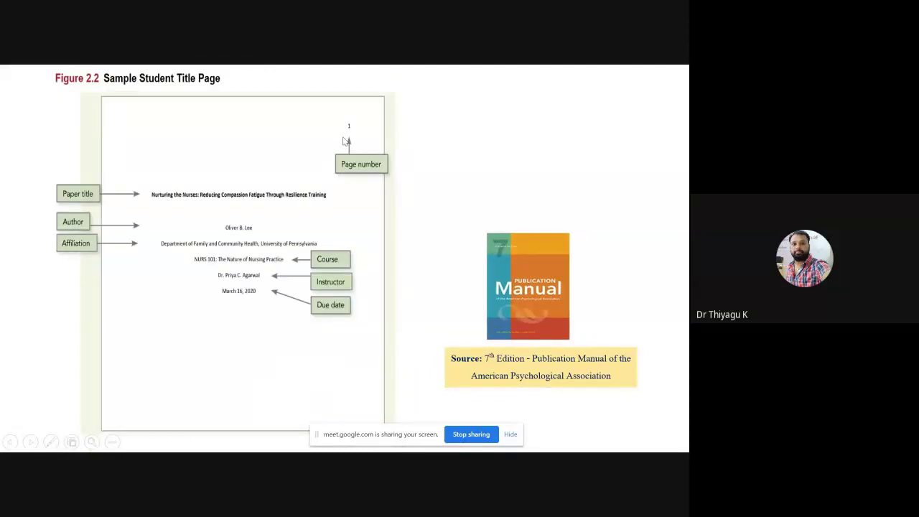
left_click(10, 442)
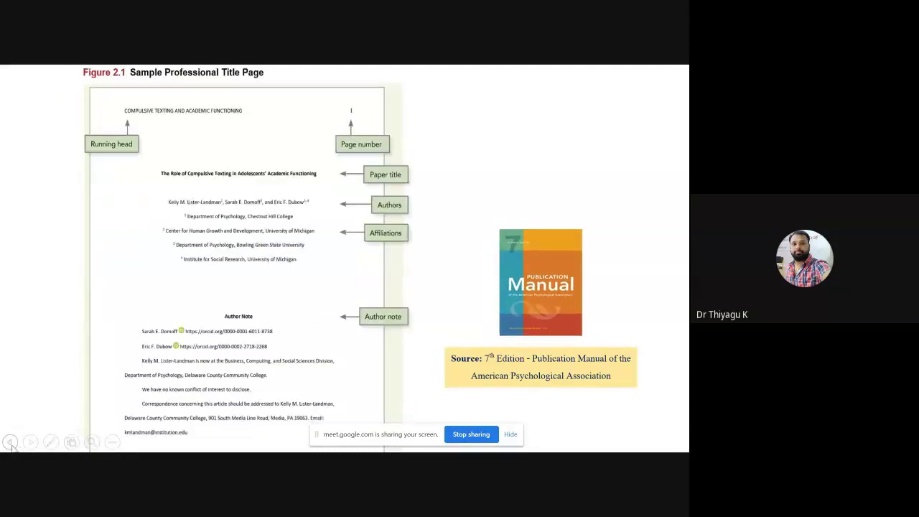
left_click(10, 442)
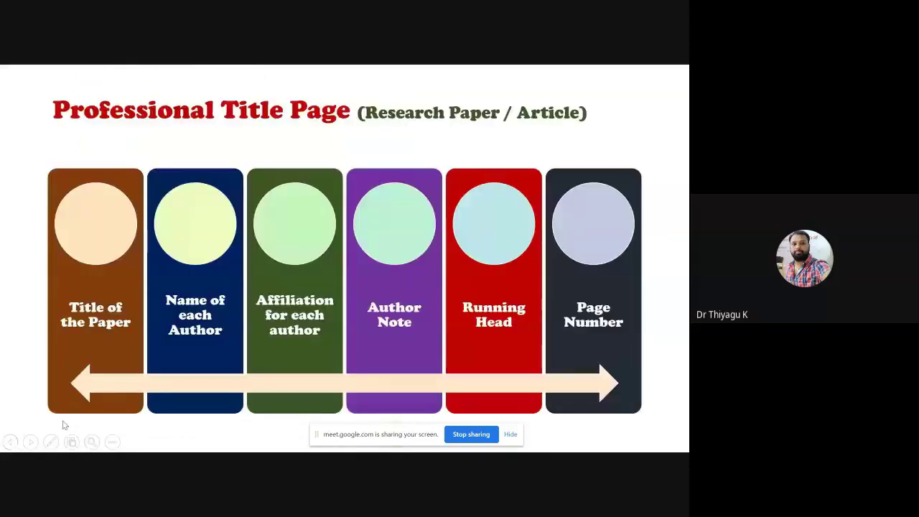
left_click(63, 425)
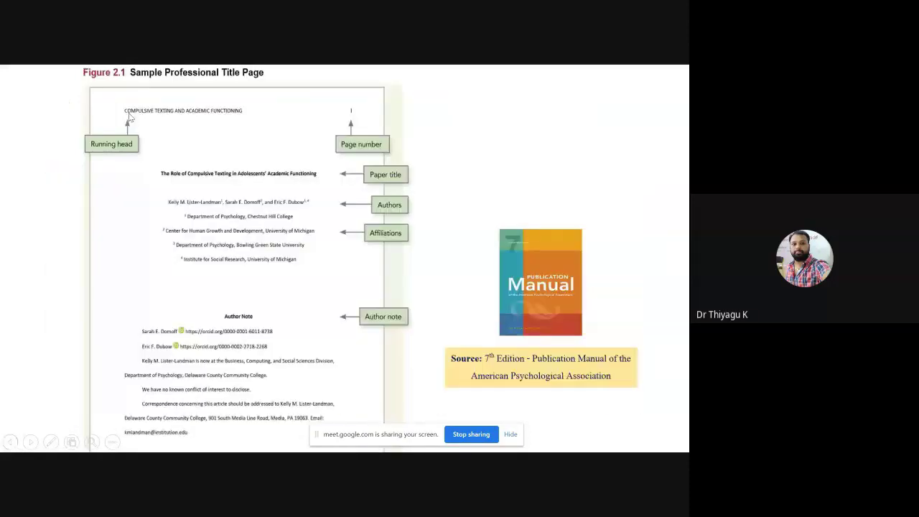